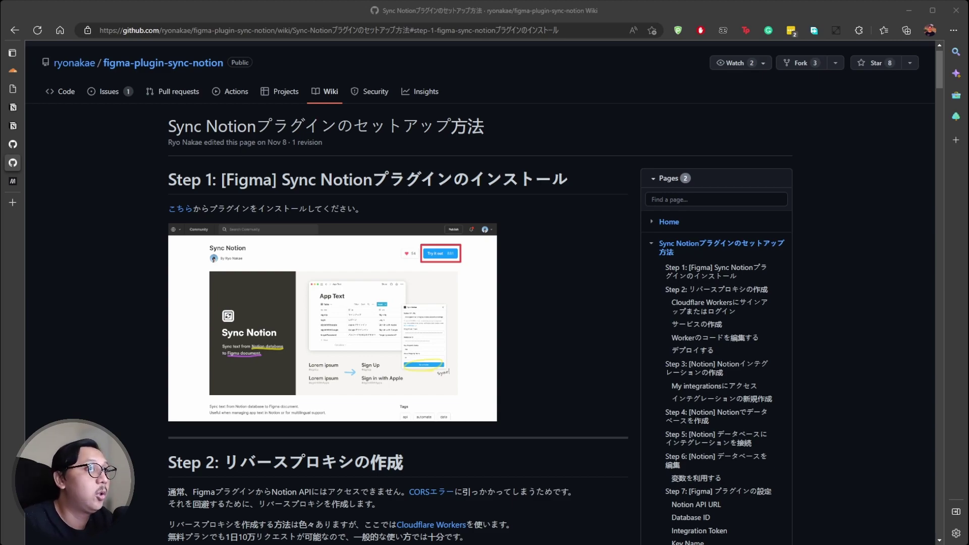
# Step: Read the wiki's plugin installation and reverse proxy introduction, and look at the MDN page on CORS errors
pyautogui.scroll(-2, 479, 293)
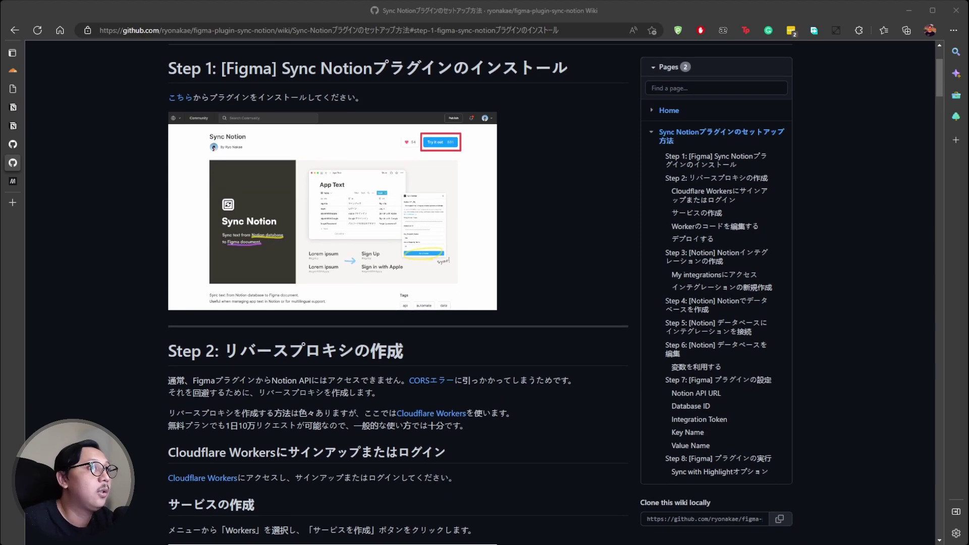
pyautogui.click(13, 182)
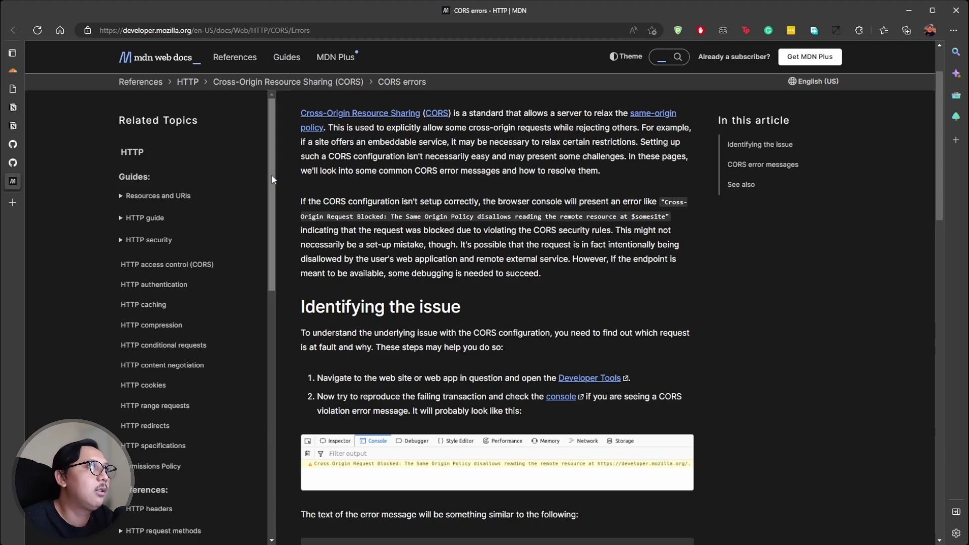
pyautogui.moveTo(18, 169)
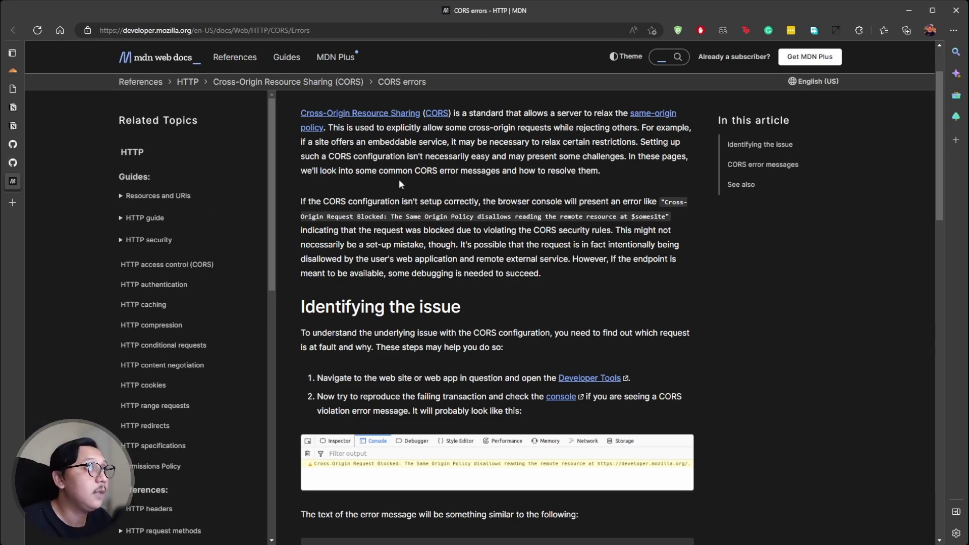
pyautogui.click(13, 163)
# Step: Review the setup wiki's Step 2, covering Cloudflare sign-up, service creation, quick edit and the Worker code
pyautogui.scroll(-2, 412, 286)
pyautogui.scroll(-3, 413, 289)
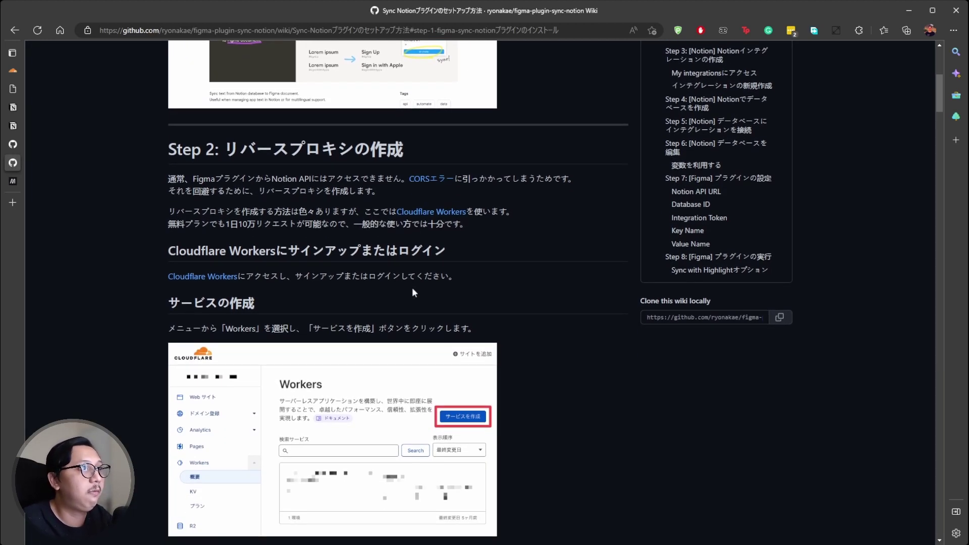
pyautogui.scroll(-1, 412, 289)
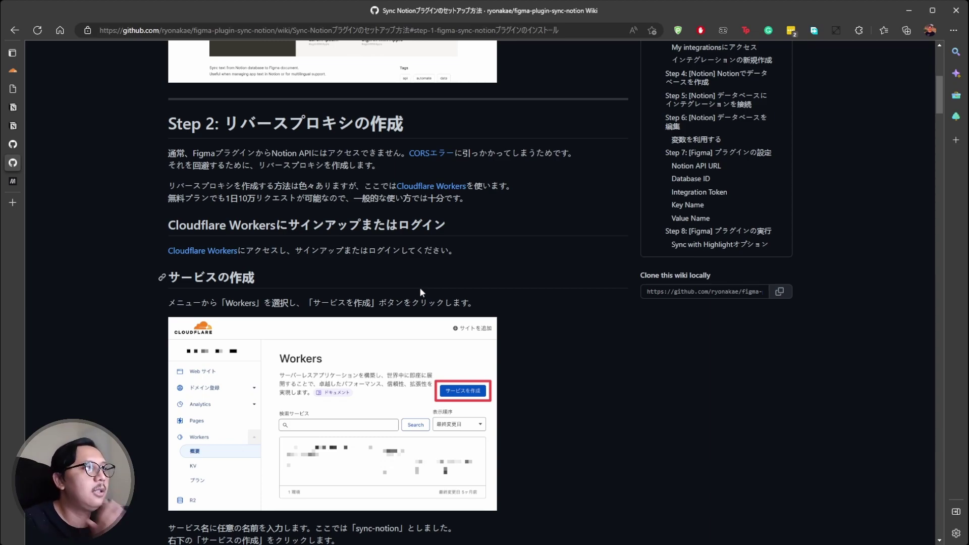
pyautogui.scroll(-15, 422, 292)
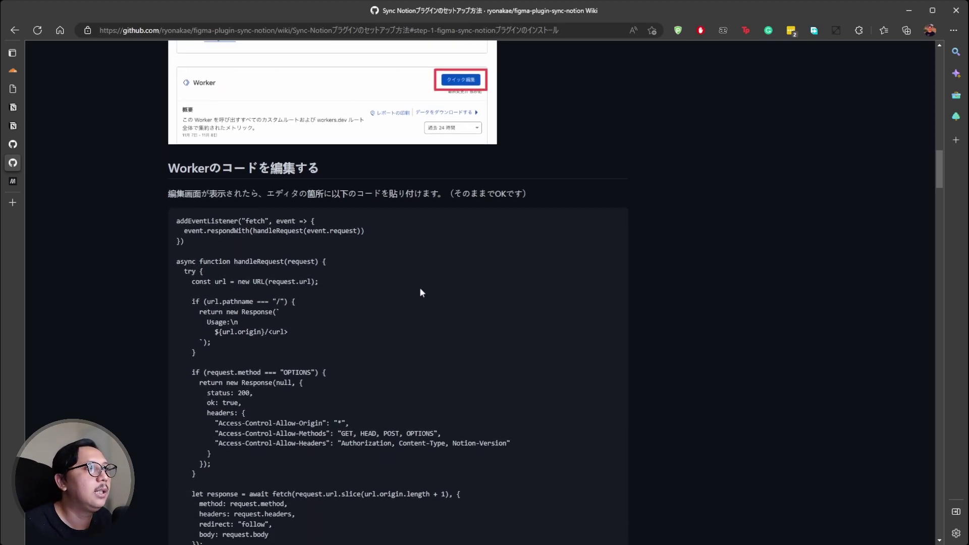
pyautogui.scroll(-5, 419, 287)
pyautogui.scroll(2, 420, 287)
pyautogui.scroll(2, 303, 217)
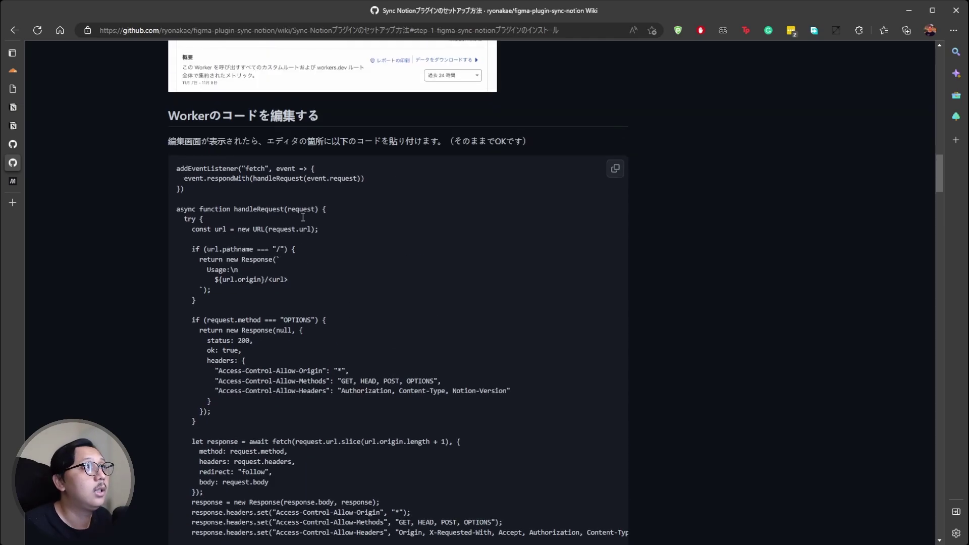
pyautogui.scroll(-1, 313, 257)
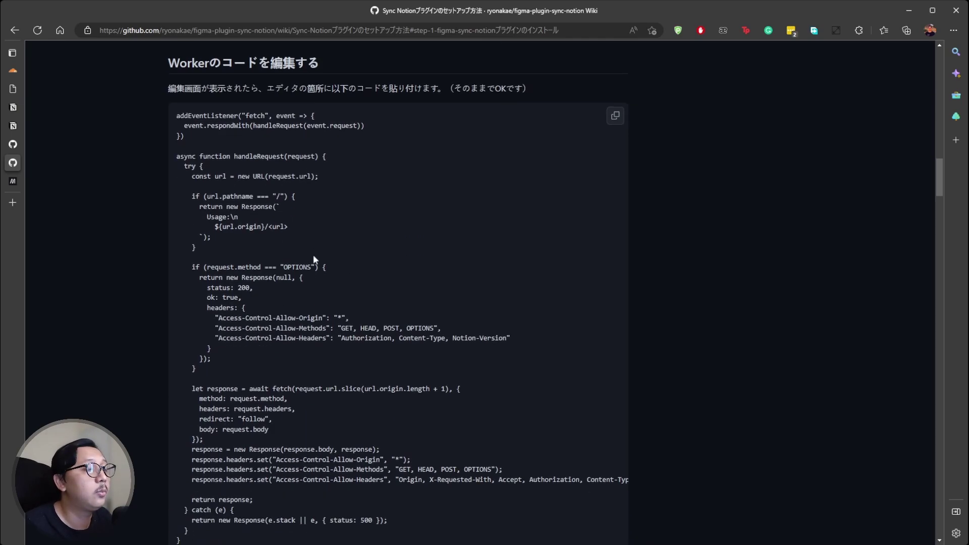
pyautogui.scroll(6, 314, 257)
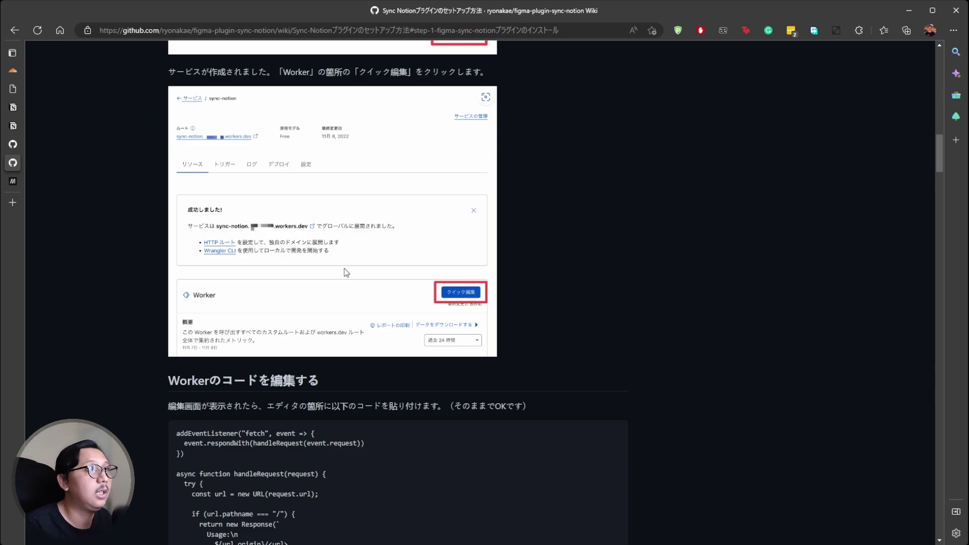
pyautogui.scroll(14, 346, 273)
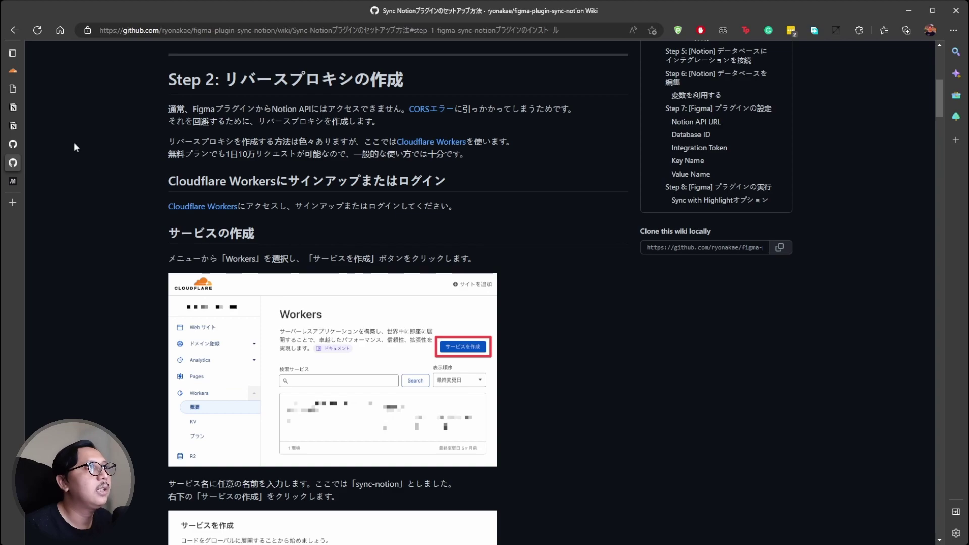
# Step: Sign up for a Cloudflare account with the prefilled e-mail and password, and save the login in LastPass
pyautogui.click(11, 70)
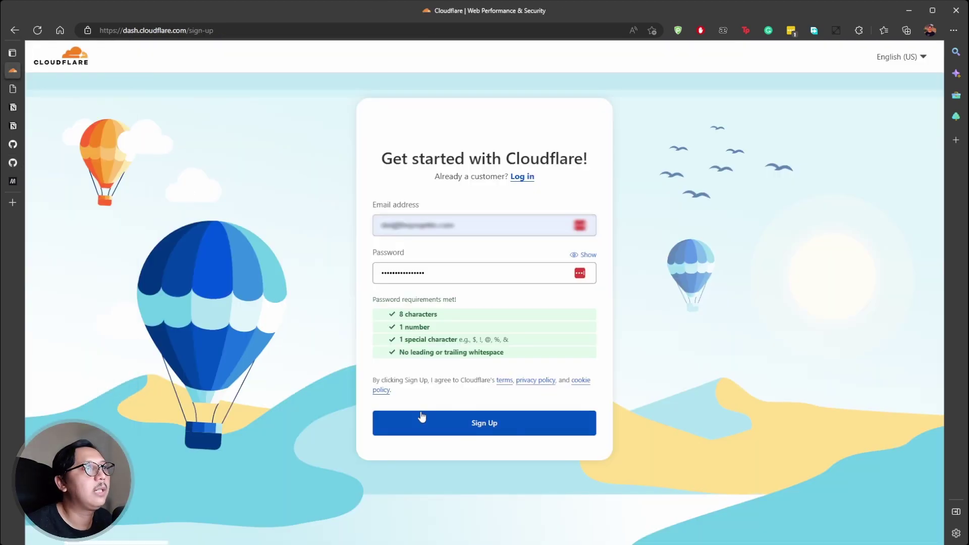
pyautogui.click(420, 434)
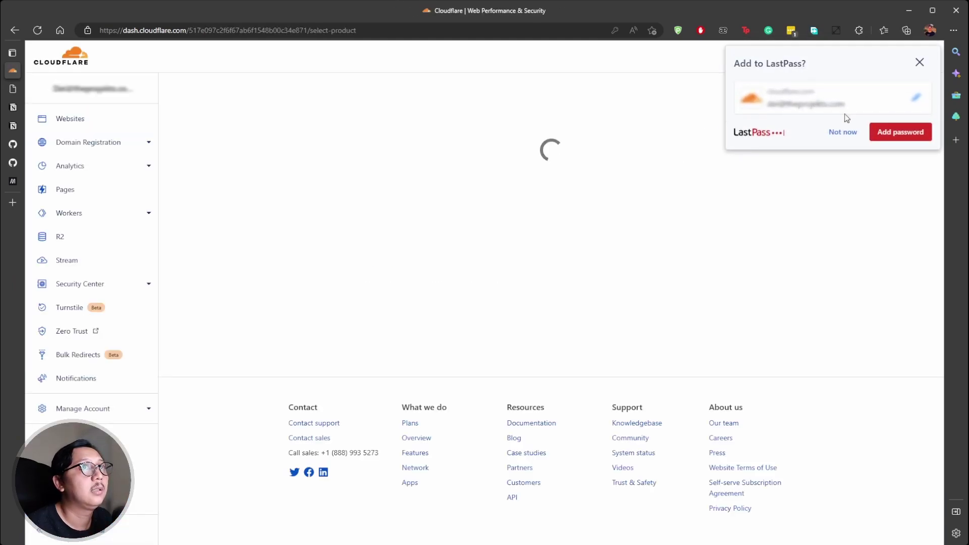
pyautogui.click(895, 132)
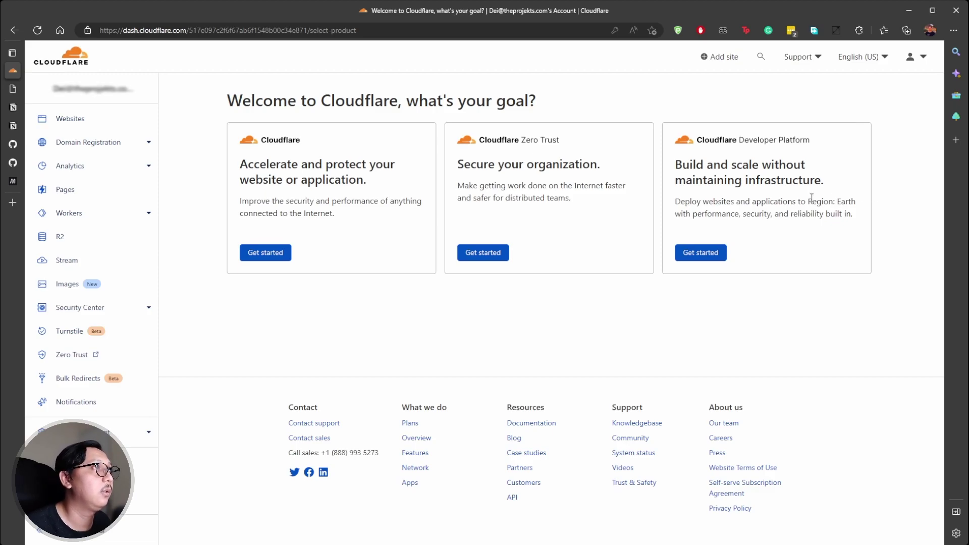
# Step: Set up the Cloudflare Workers subdomain as dei74 and continue with the Free plan
pyautogui.click(75, 221)
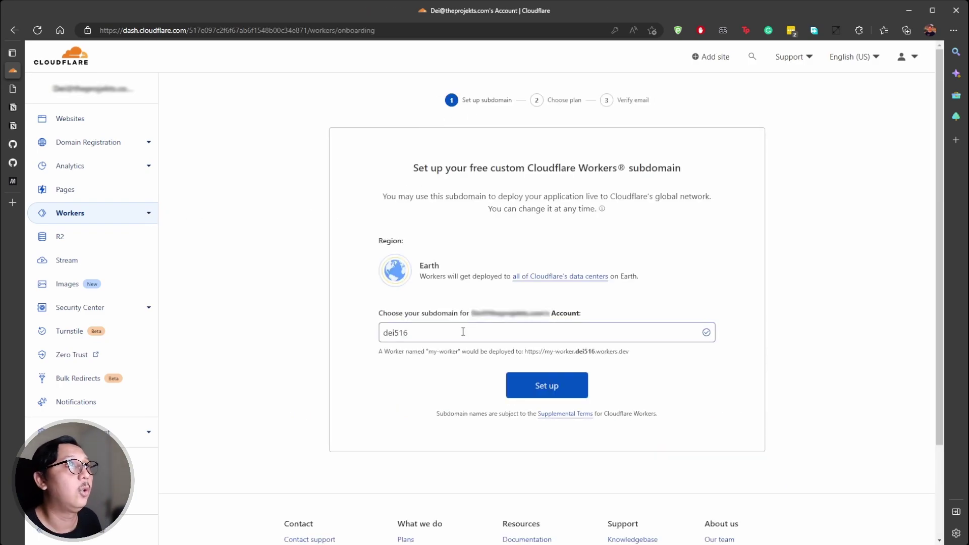
pyautogui.click(426, 335)
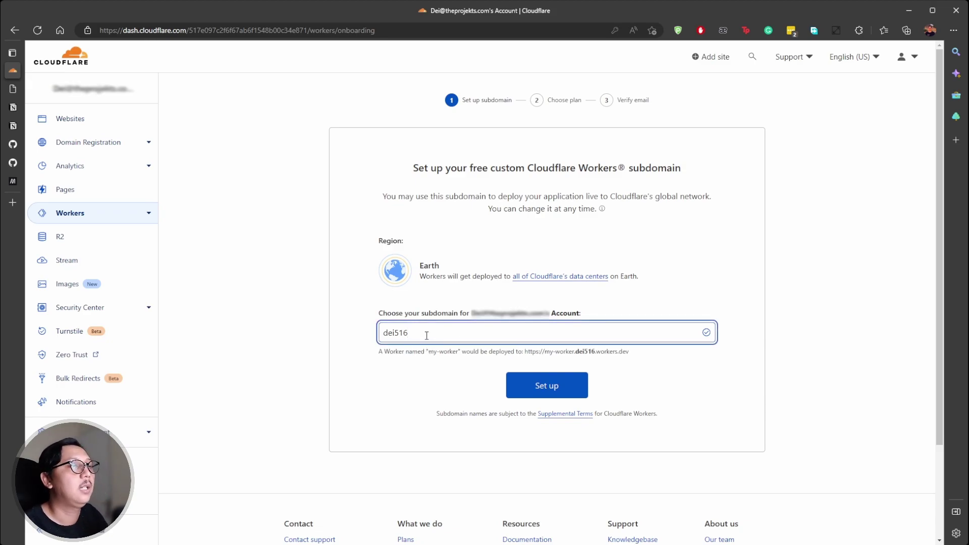
pyautogui.press('BackSpace')
pyautogui.press('BackSpace')
pyautogui.press('BackSpace')
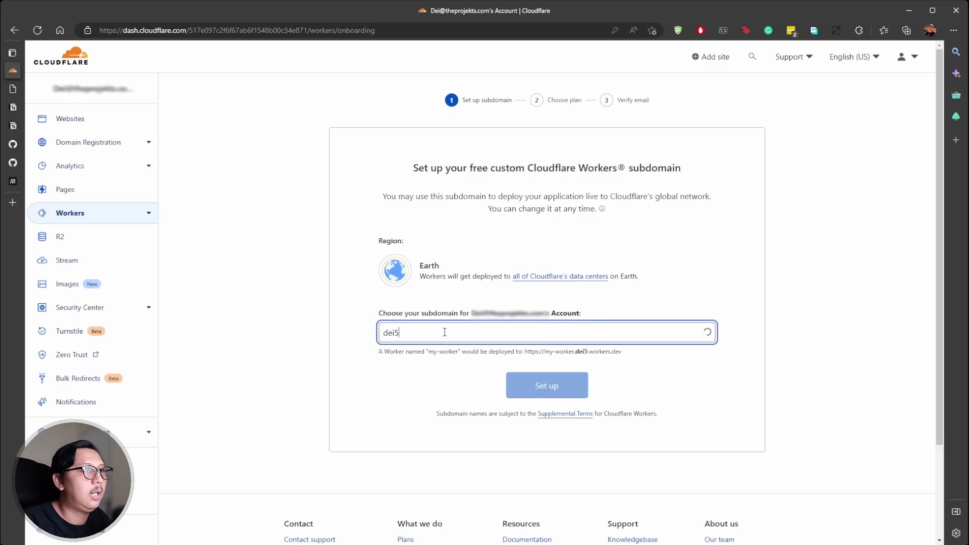
pyautogui.write('74')
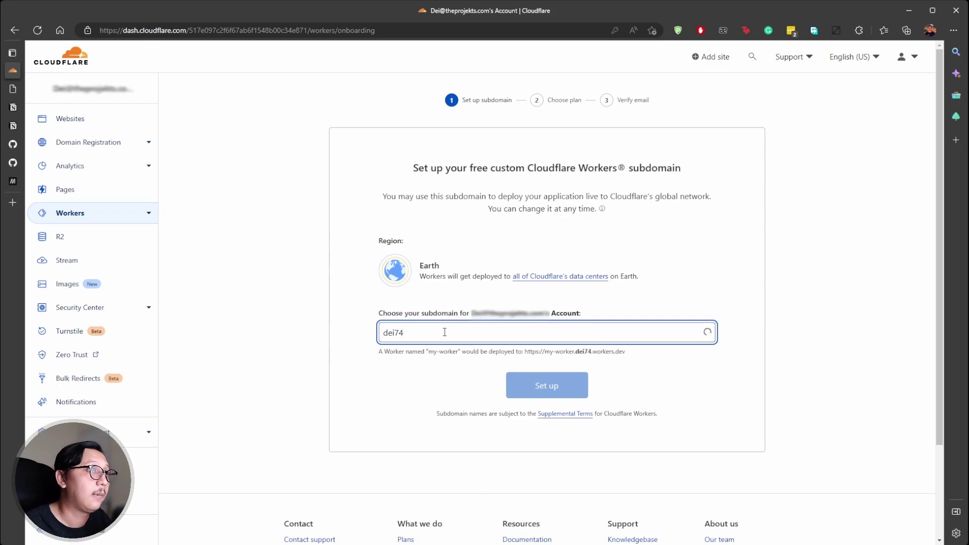
pyautogui.click(222, 368)
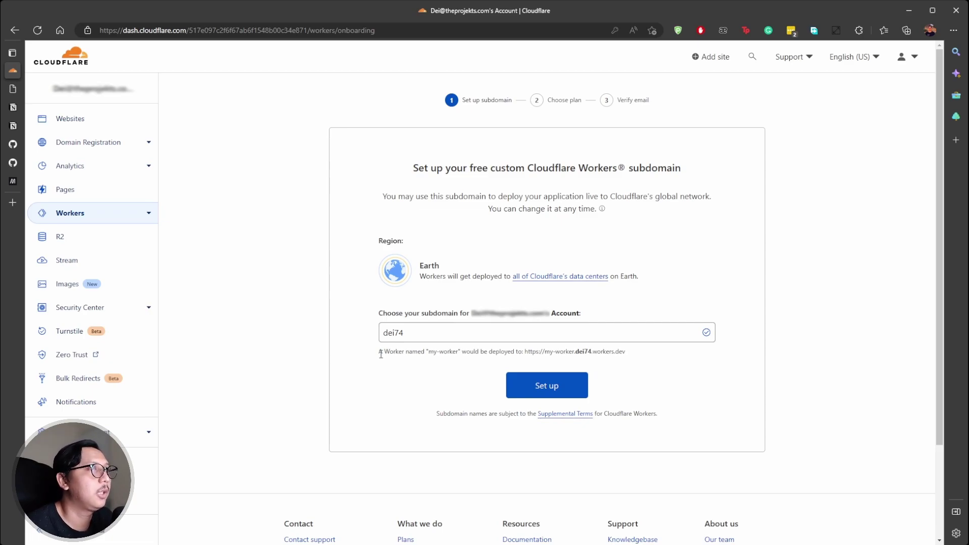
pyautogui.click(534, 387)
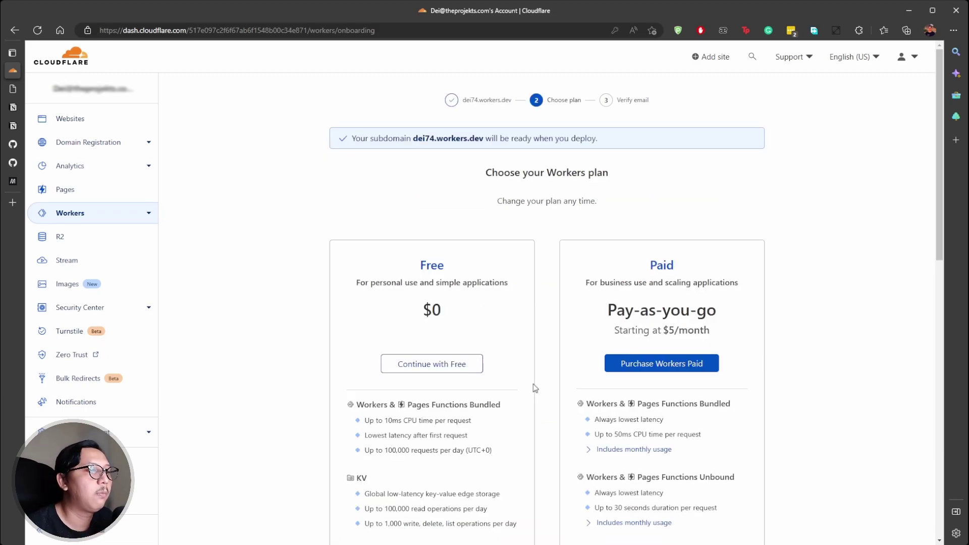
pyautogui.click(411, 364)
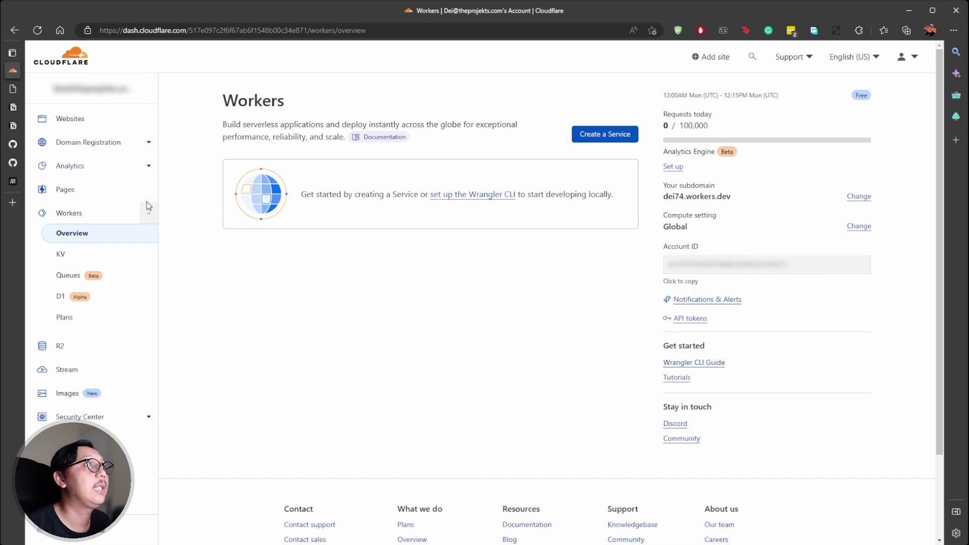
# Step: Check the service creation section of the setup wiki, and open the form for a new Workers service in Cloudflare
pyautogui.click(12, 162)
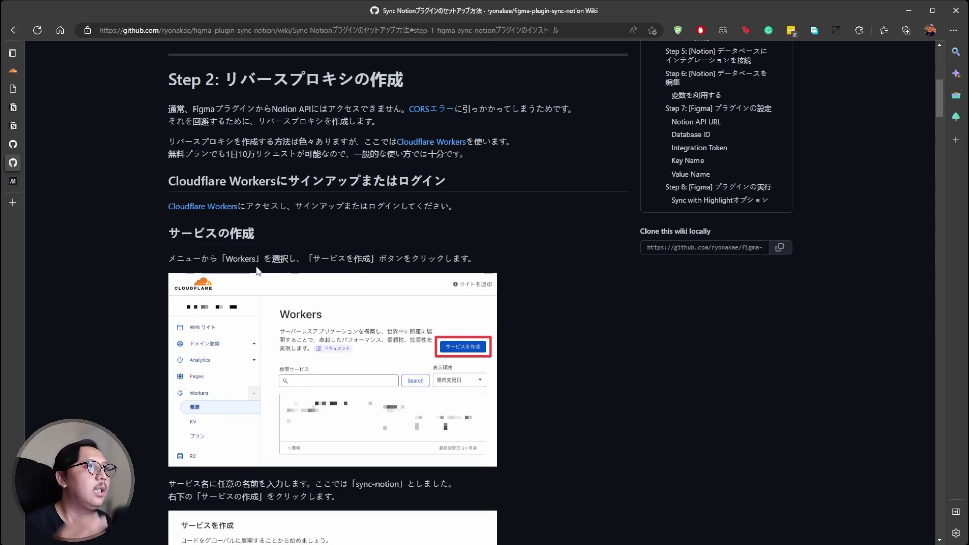
pyautogui.scroll(-3, 258, 271)
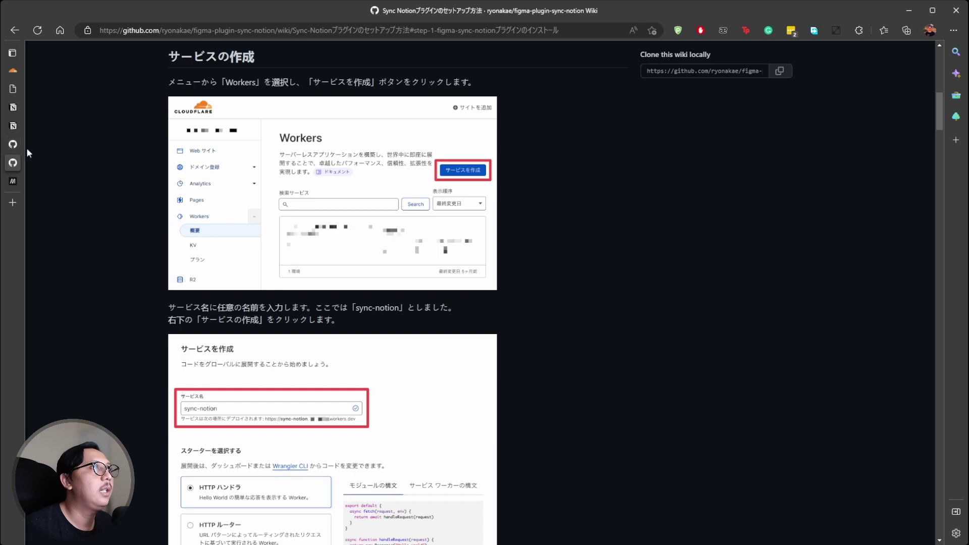
pyautogui.moveTo(12, 148)
pyautogui.click(35, 71)
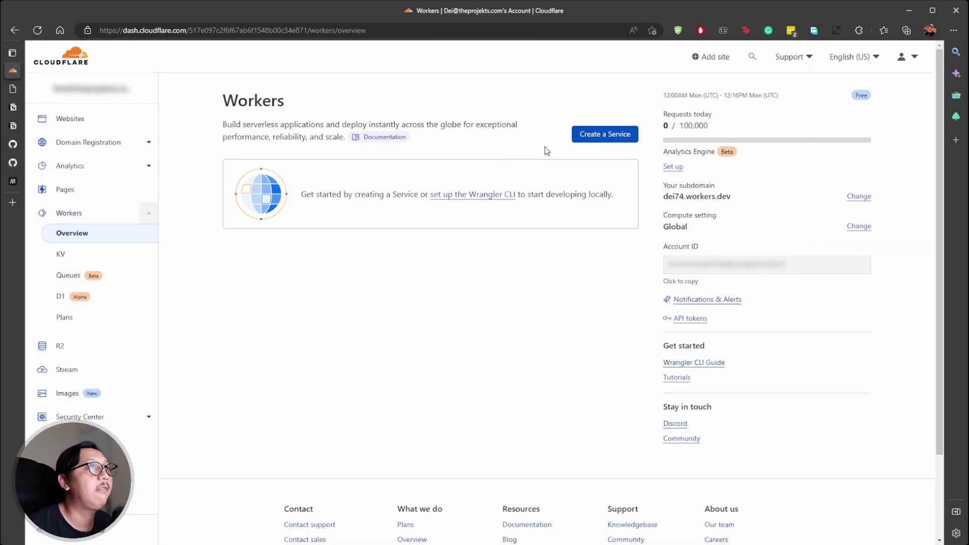
pyautogui.click(589, 136)
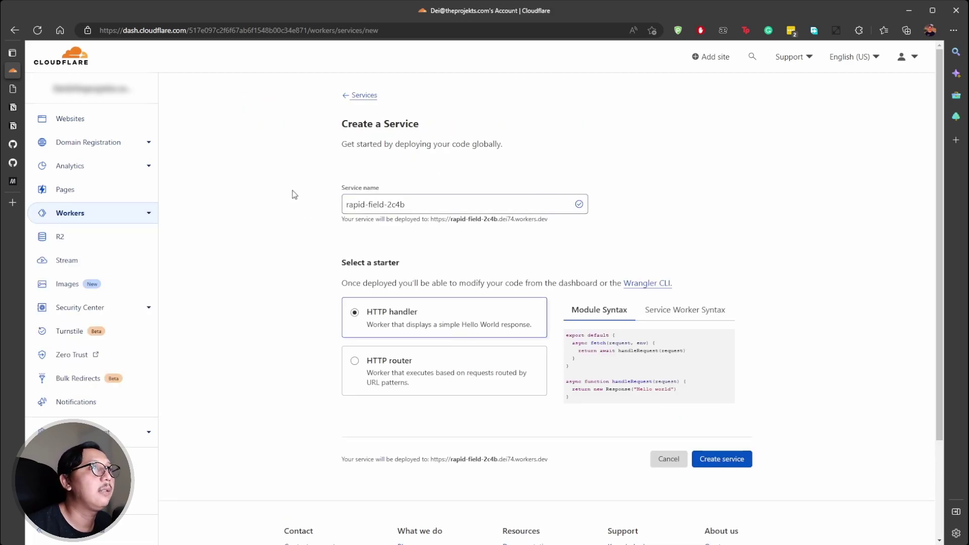
# Step: Name the service sync-notion and create it with the HTTP handler starter
pyautogui.click(434, 207)
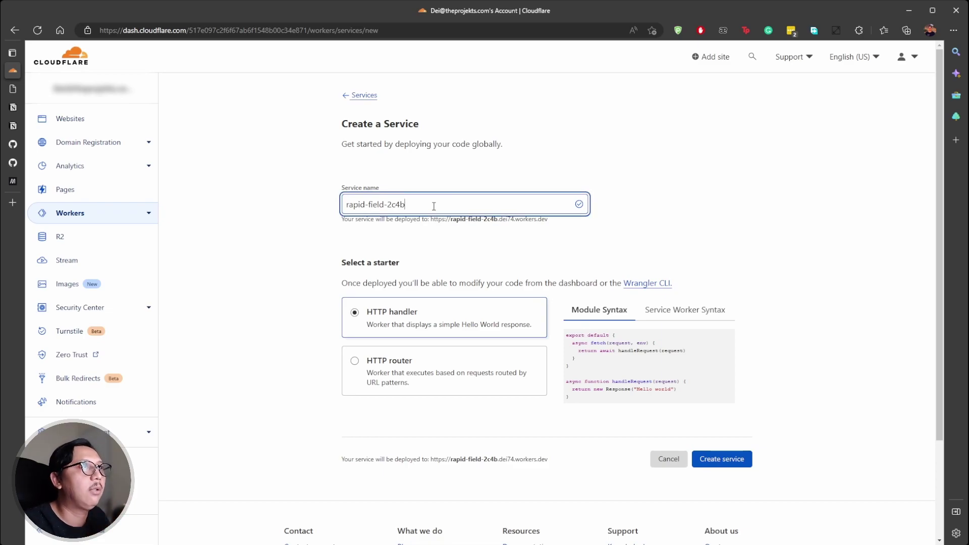
pyautogui.hotkey('ctrl', 'a')
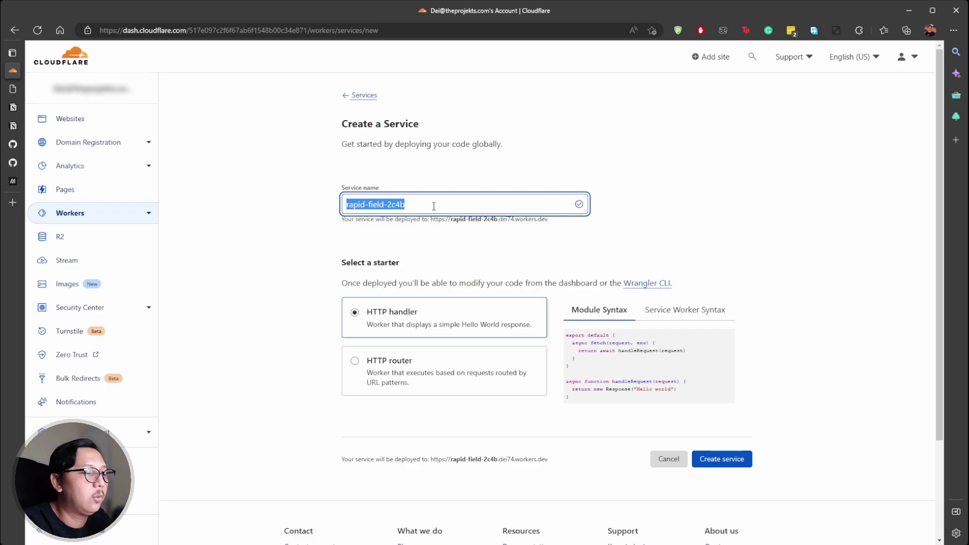
pyautogui.write('sy')
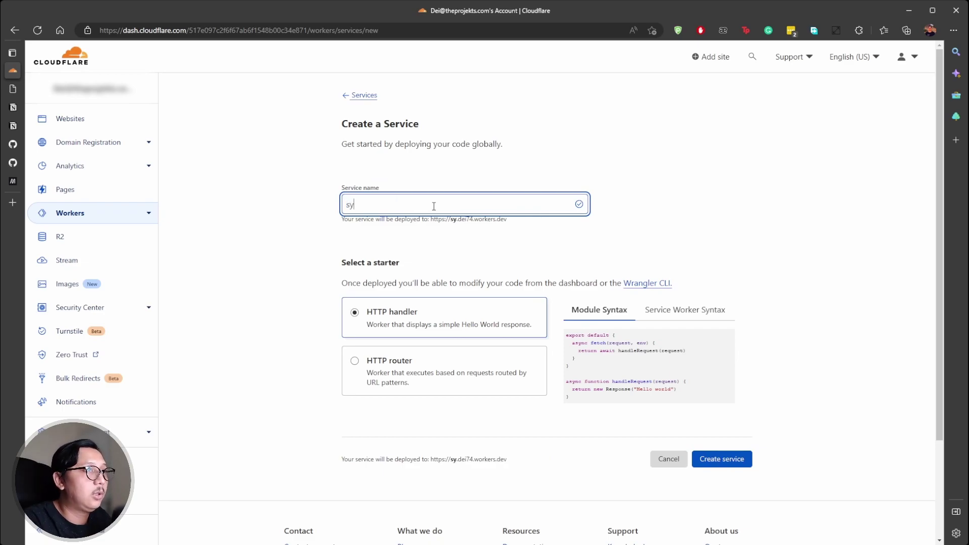
pyautogui.write('nc-ntoio')
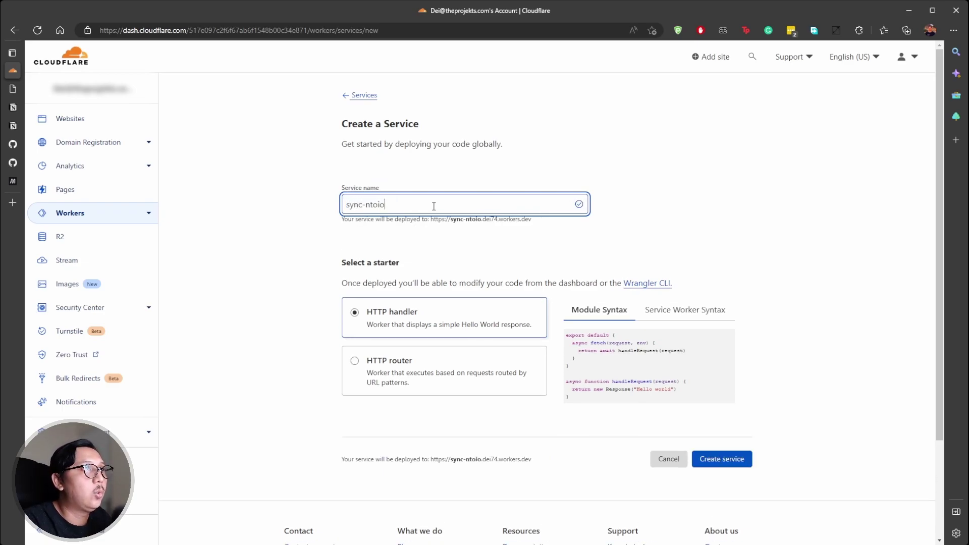
pyautogui.press('BackSpace')
pyautogui.press('BackSpace')
pyautogui.press('BackSpace')
pyautogui.press('BackSpace')
pyautogui.write('otion')
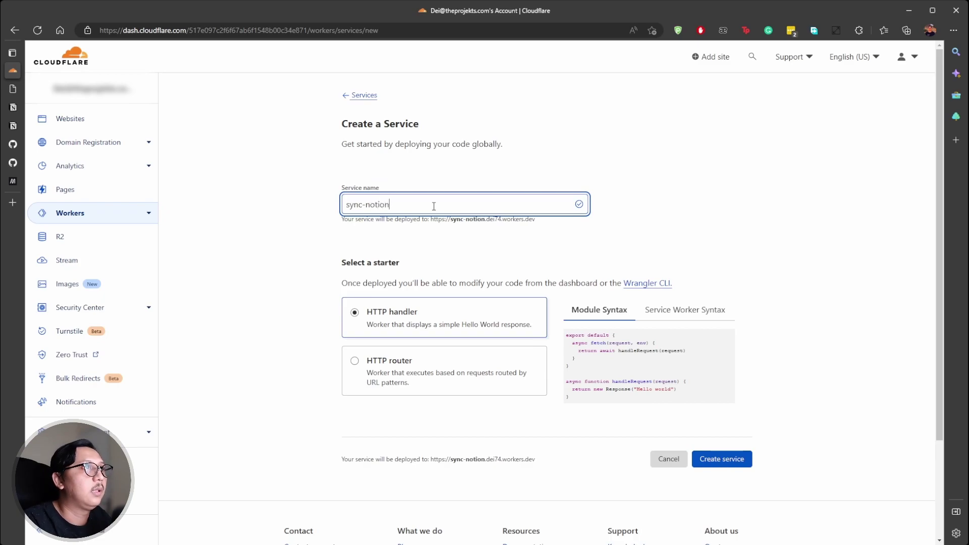
pyautogui.click(12, 162)
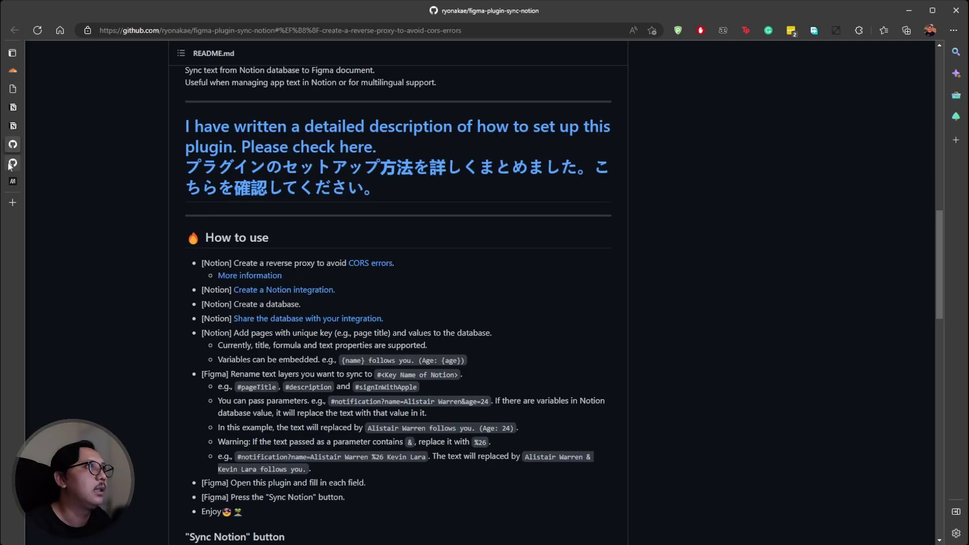
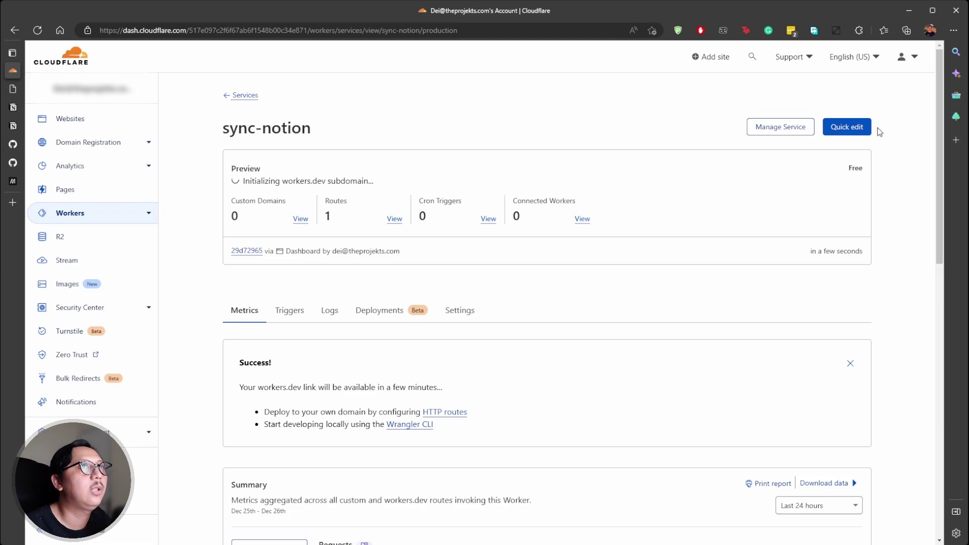
# Step: Copy the full Worker code block, from addEventListener to its closing brace, from the code editing section of the setup wiki
pyautogui.click(13, 163)
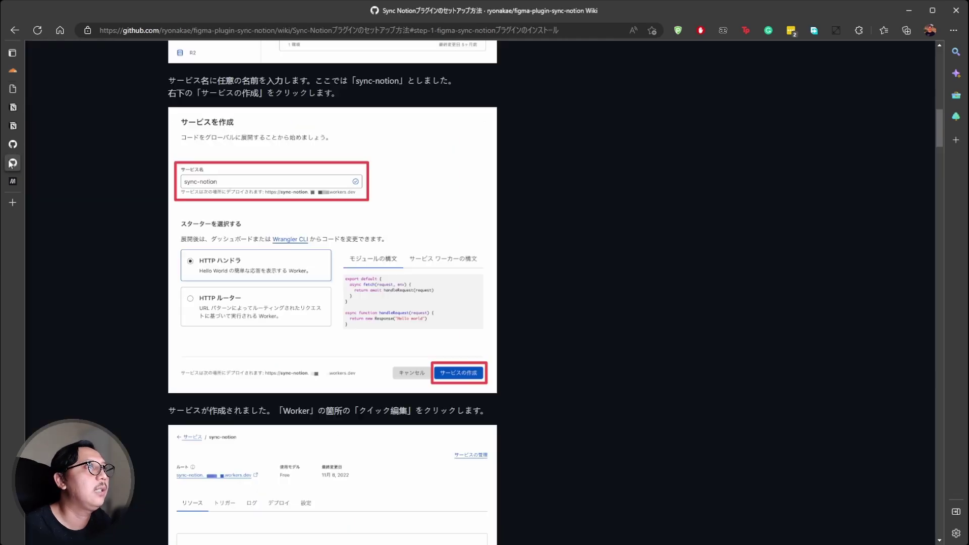
pyautogui.scroll(-5, 414, 261)
pyautogui.scroll(-1, 414, 261)
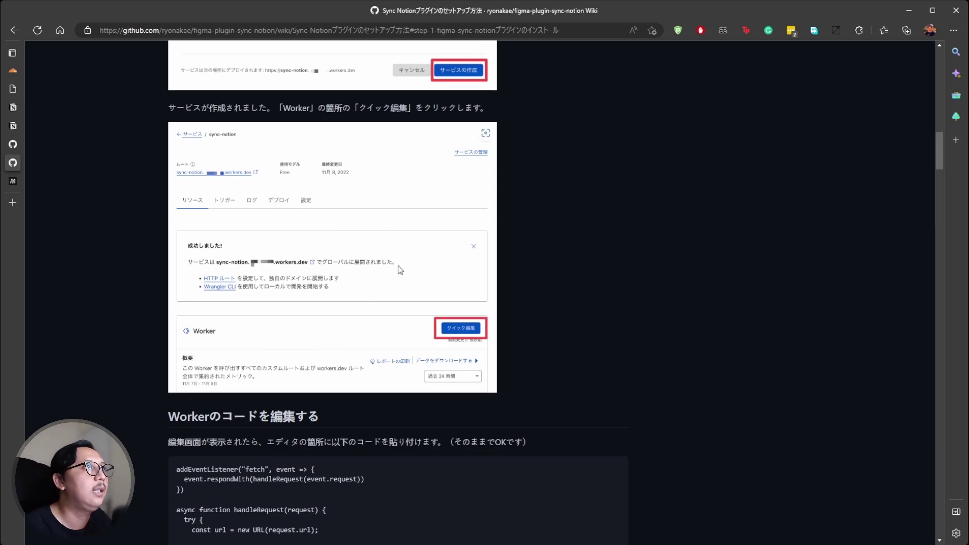
pyautogui.scroll(-3, 305, 364)
pyautogui.scroll(-4, 306, 359)
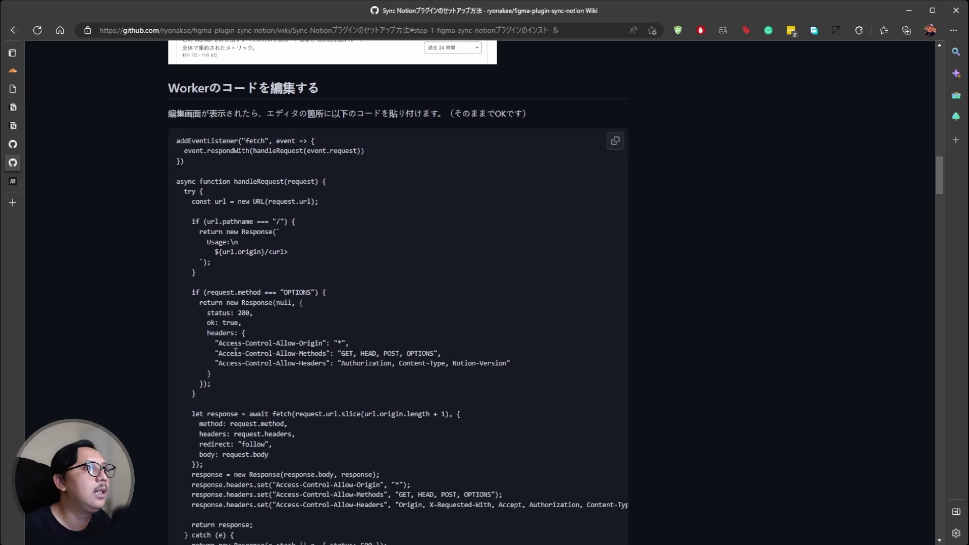
pyautogui.moveTo(176, 123); pyautogui.dragTo(433, 367)
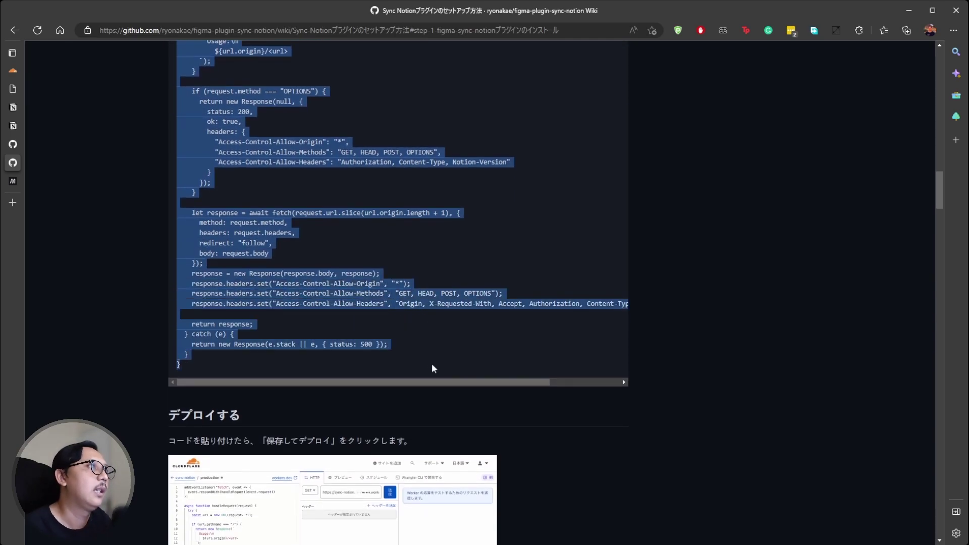
pyautogui.scroll(-2, 272, 404)
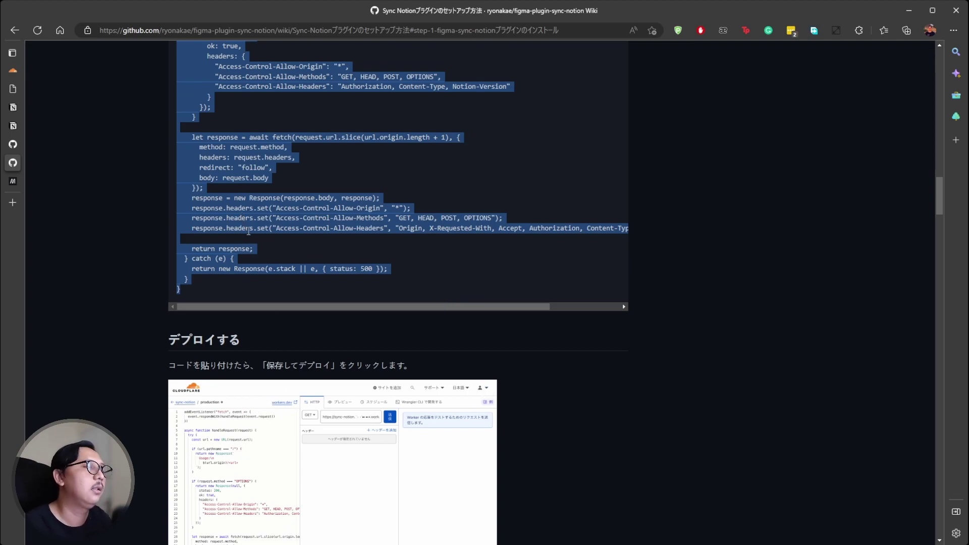
pyautogui.scroll(4, 248, 231)
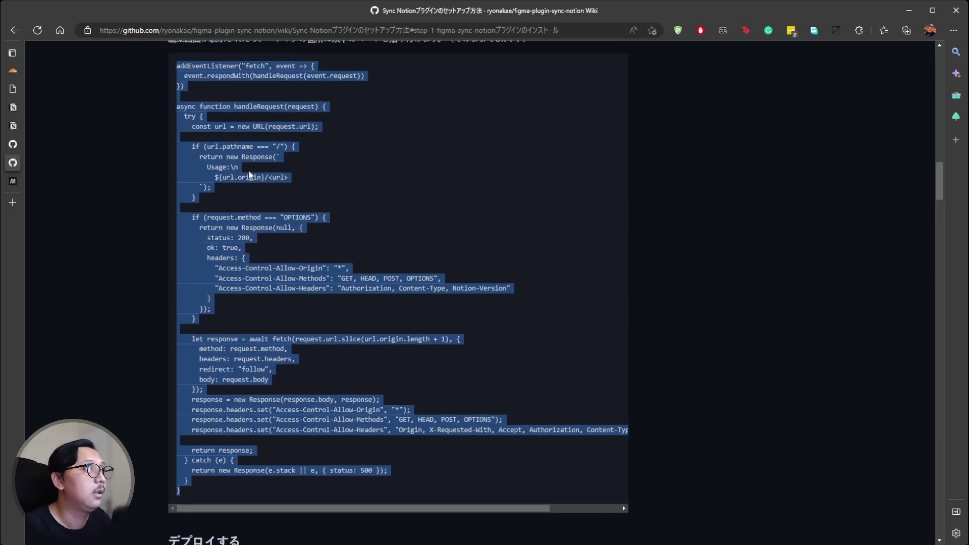
# Step: Open the sync-notion service in Cloudflare's quick editor and replace all of its starter code with the copied Worker code
pyautogui.click(13, 71)
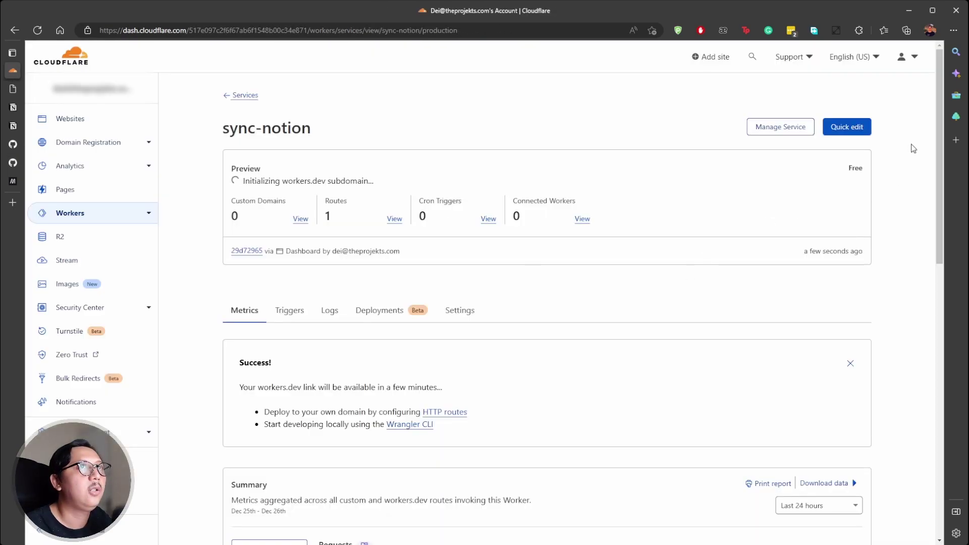
pyautogui.click(842, 130)
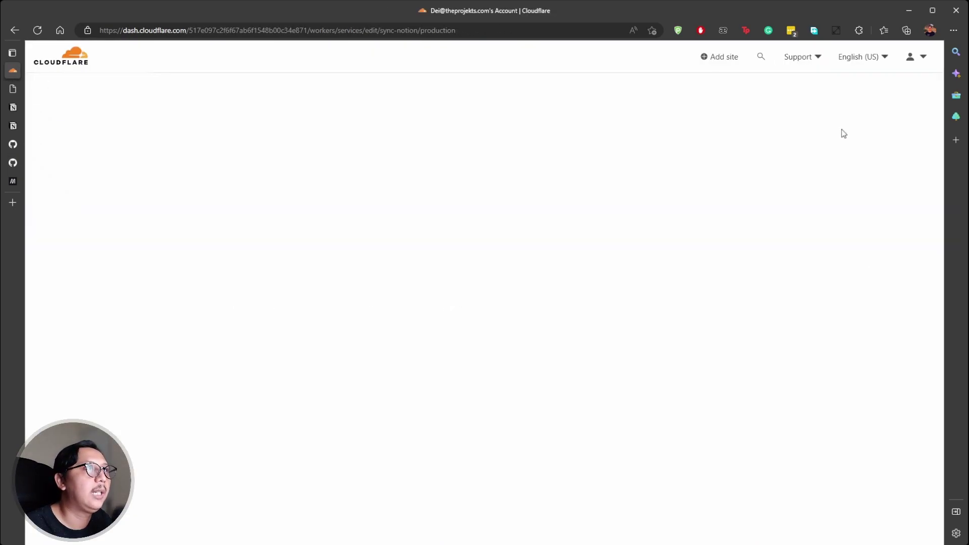
pyautogui.click(196, 207)
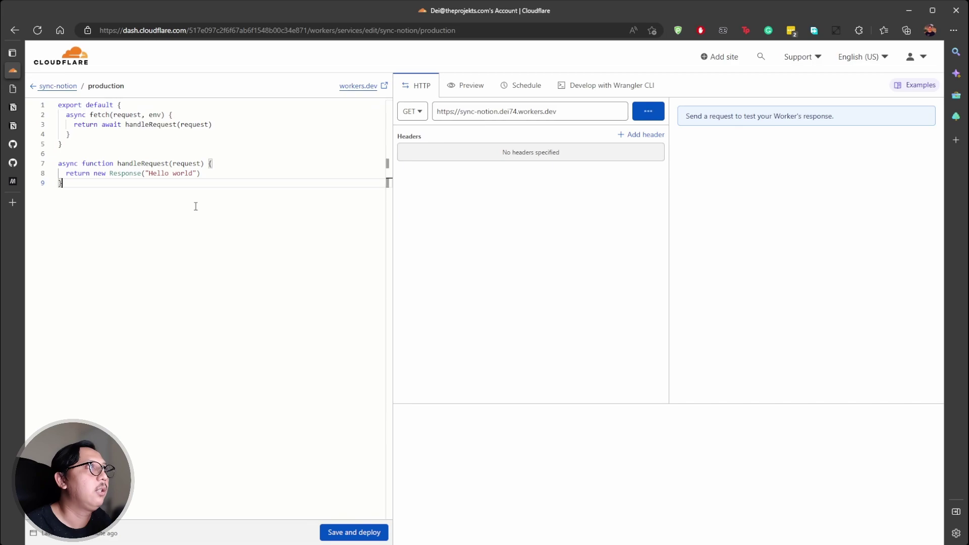
pyautogui.hotkey('ctrl', 'a')
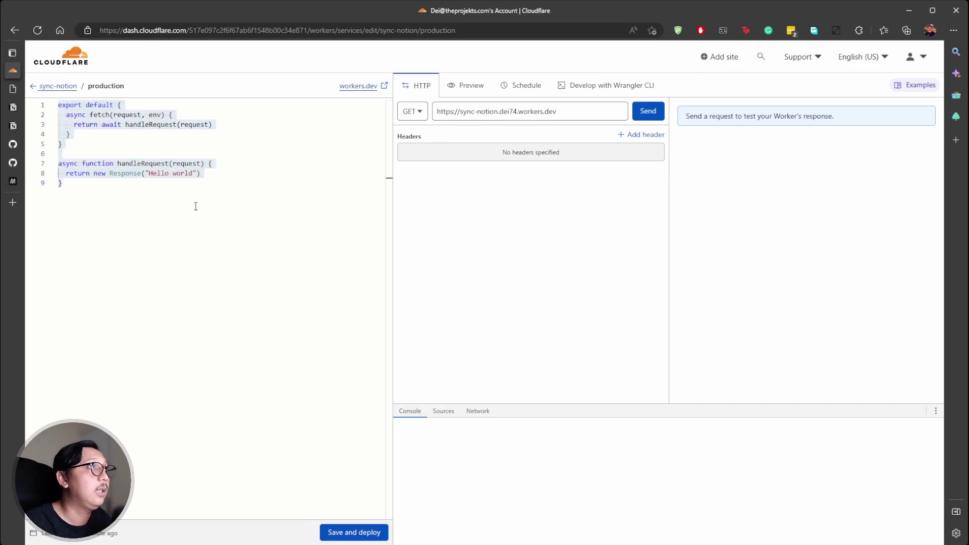
pyautogui.click(264, 209)
pyautogui.hotkey('ctrl', 'a')
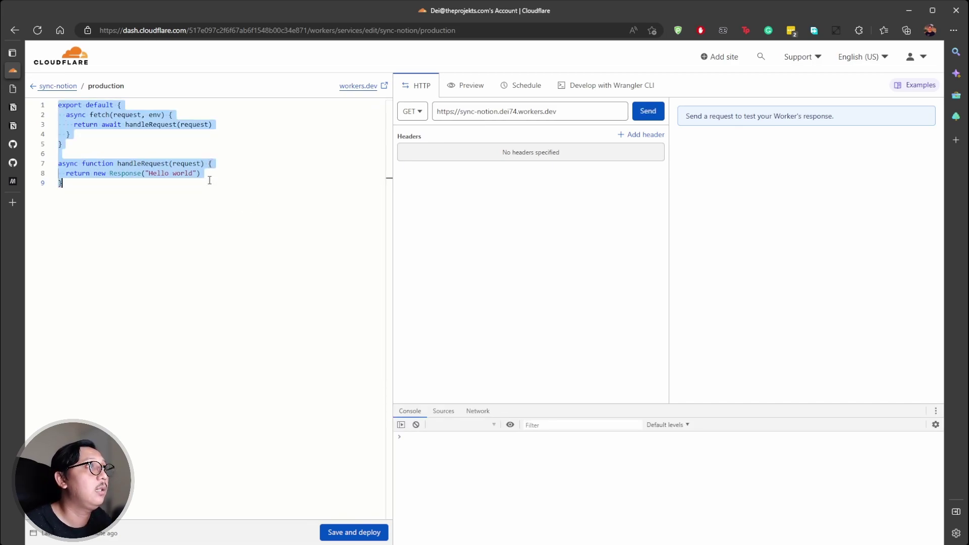
pyautogui.press('BackSpace')
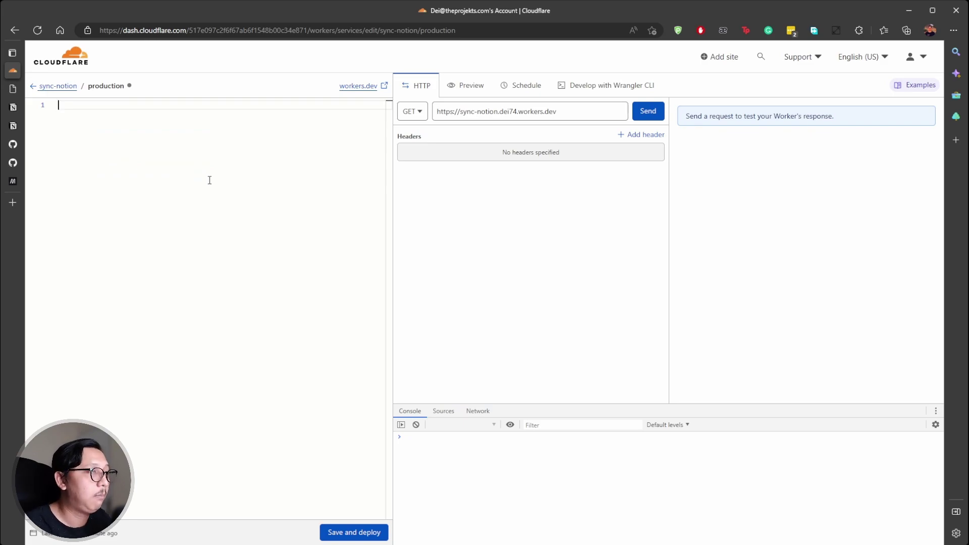
pyautogui.hotkey('ctrl', 'v')
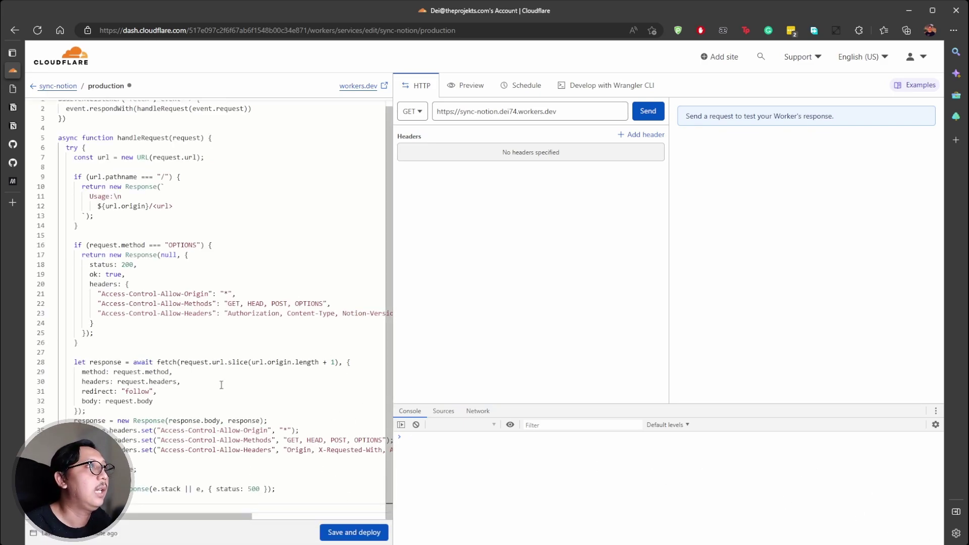
# Step: Save and deploy the sync-notion Worker, and open its workers.dev preview link
pyautogui.click(354, 533)
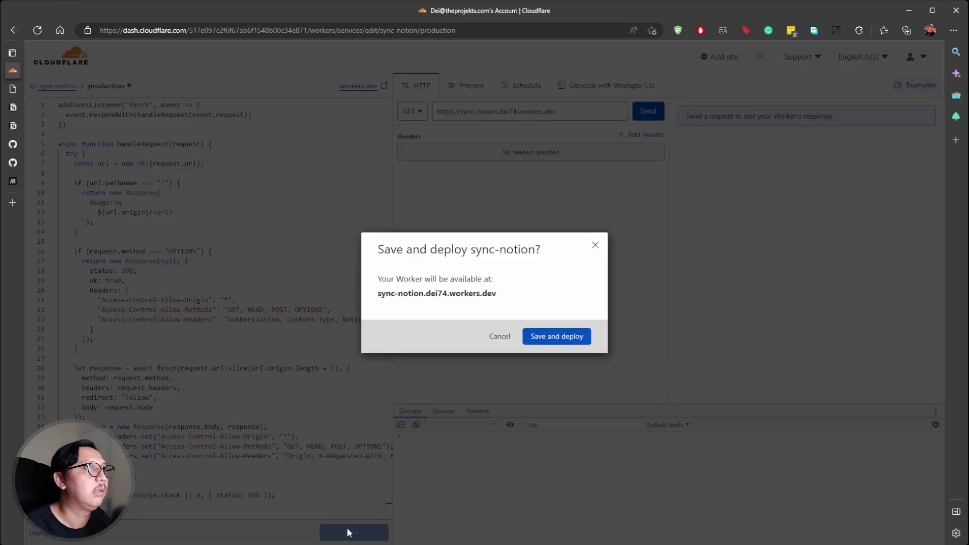
pyautogui.click(556, 337)
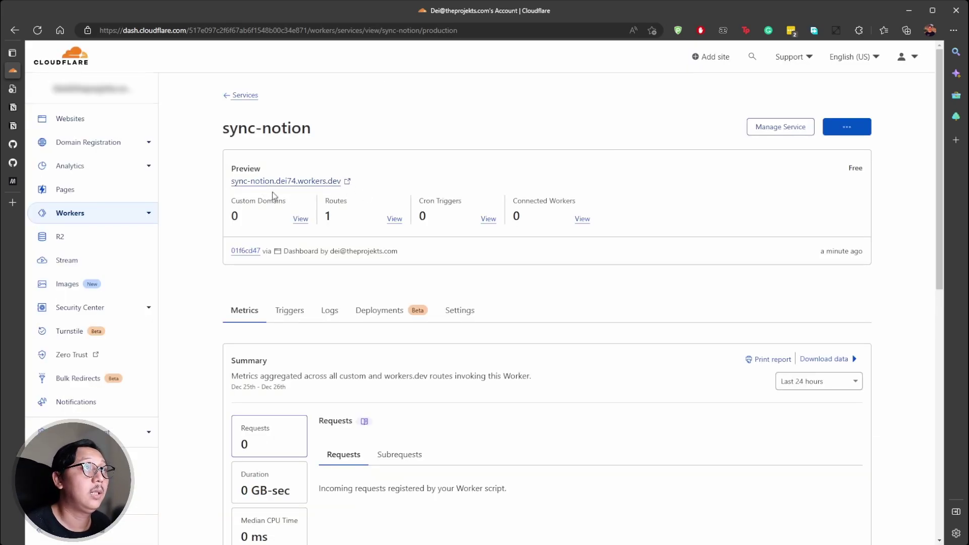
pyautogui.click(346, 181)
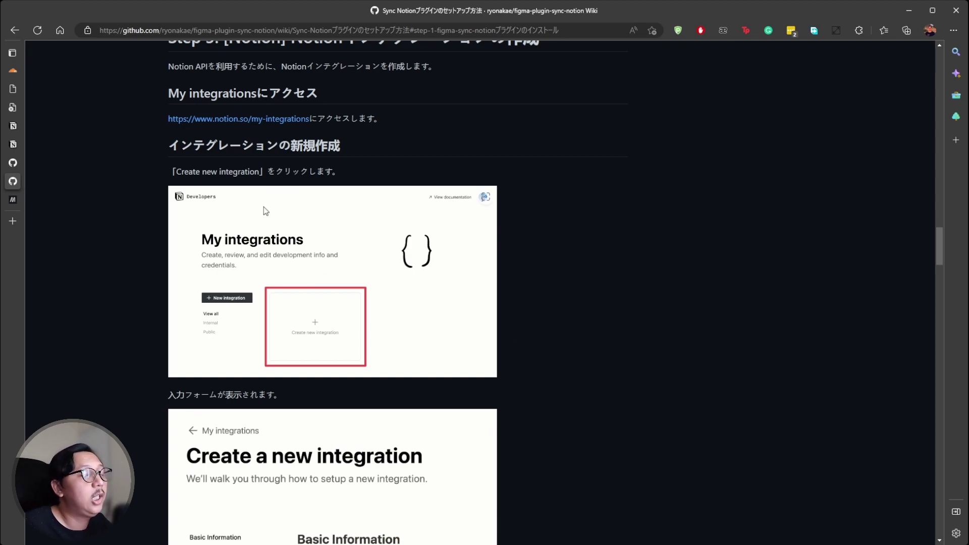
# Step: Check the Notion integration creation section of the setup wiki, and switch to Notion's My integrations page
pyautogui.scroll(-1, 319, 226)
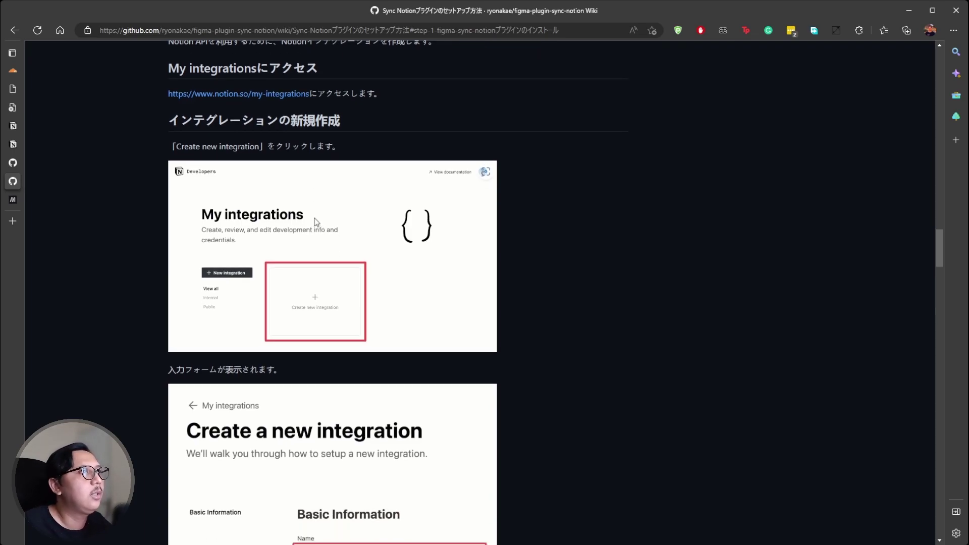
pyautogui.scroll(-1, 315, 219)
pyautogui.scroll(3, 248, 187)
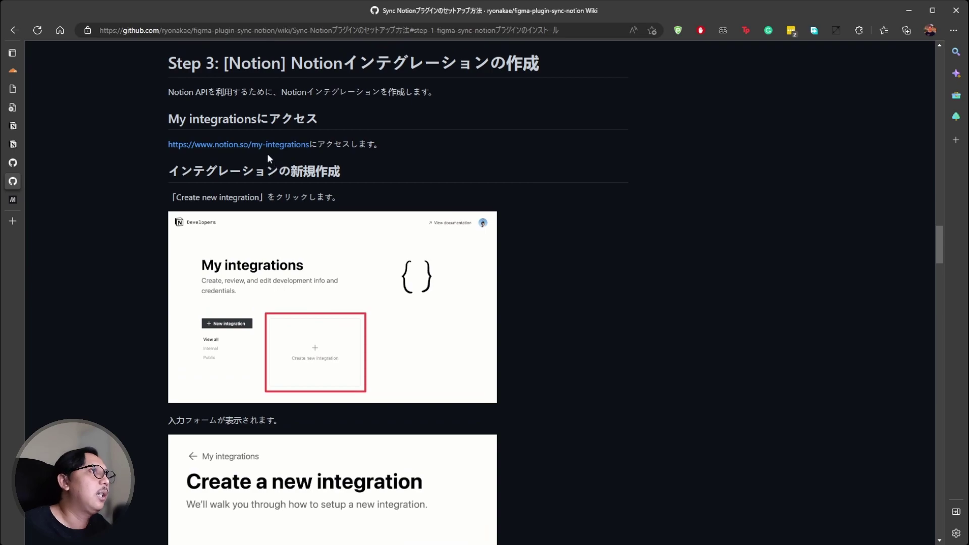
pyautogui.scroll(-4, 262, 267)
pyautogui.scroll(-7, 301, 238)
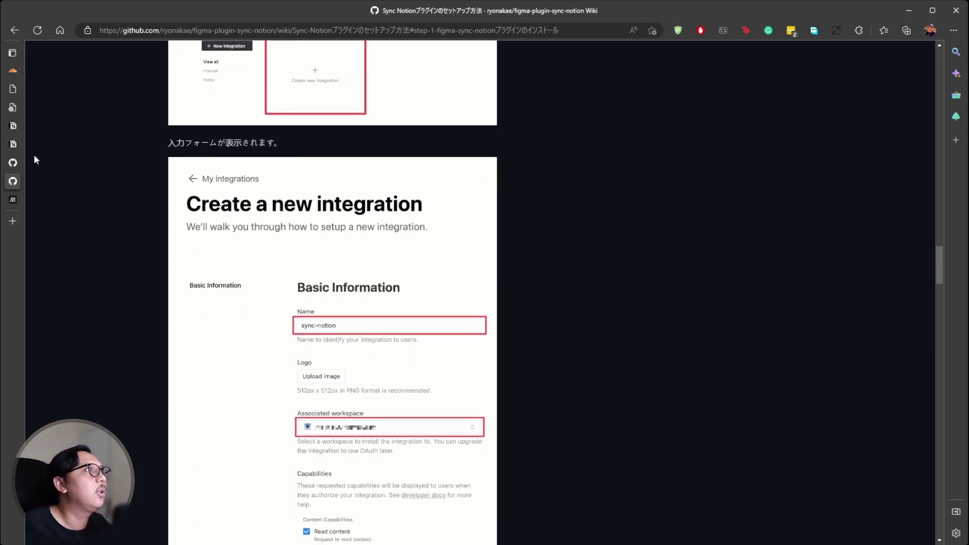
pyautogui.click(14, 126)
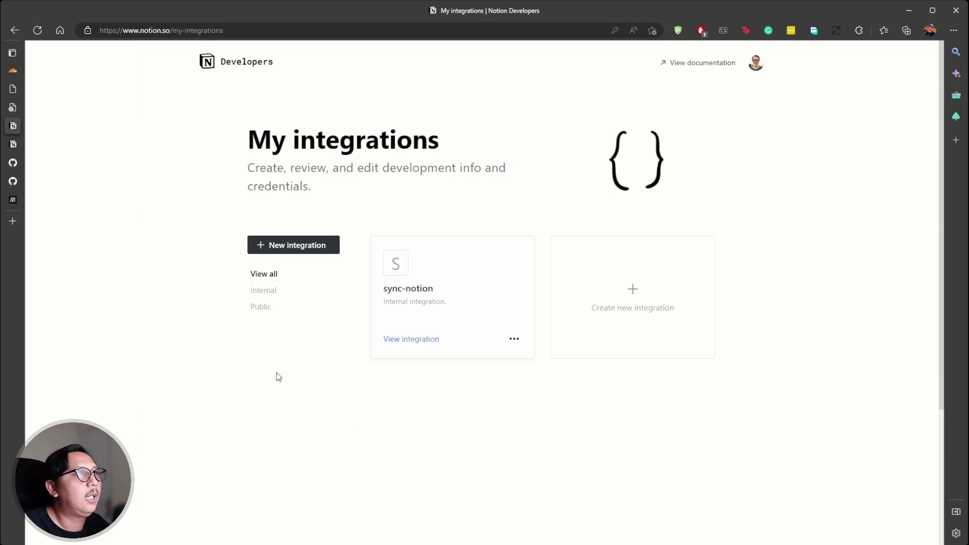
# Step: Start a new integration with only Read content enabled, Update content and Insert content disabled, and No user information selected
pyautogui.click(631, 293)
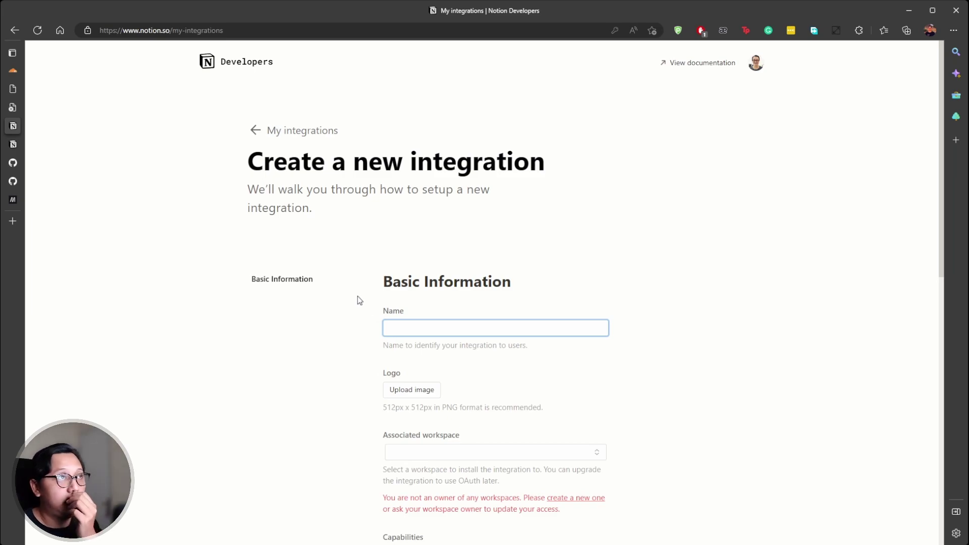
pyautogui.scroll(-2, 463, 346)
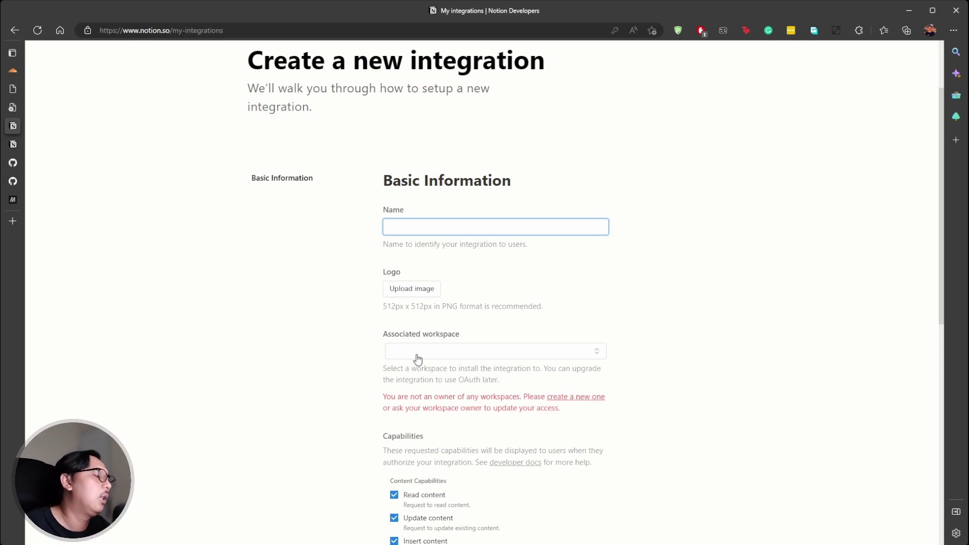
pyautogui.scroll(-3, 329, 372)
pyautogui.click(331, 366)
pyautogui.click(394, 367)
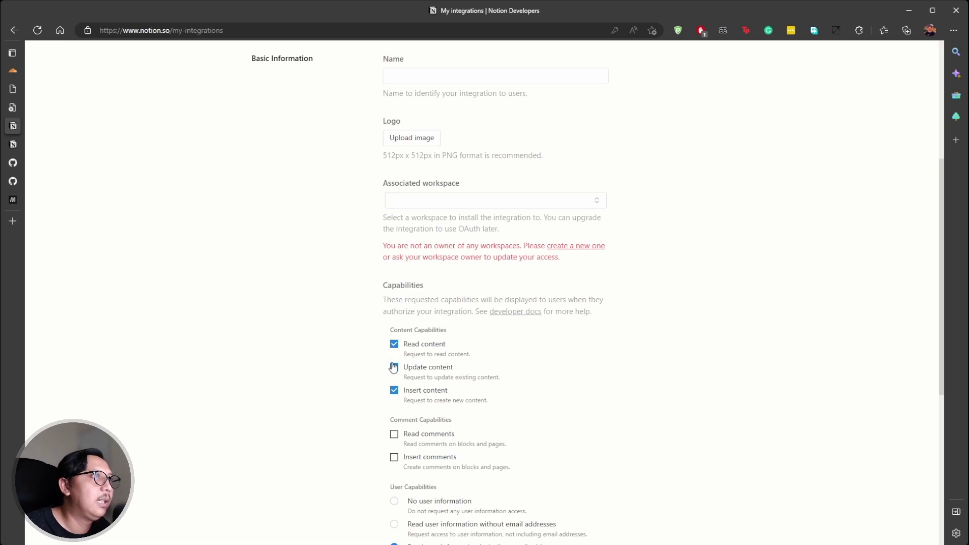
pyautogui.click(394, 367)
pyautogui.click(395, 367)
pyautogui.click(394, 390)
pyautogui.scroll(-2, 397, 398)
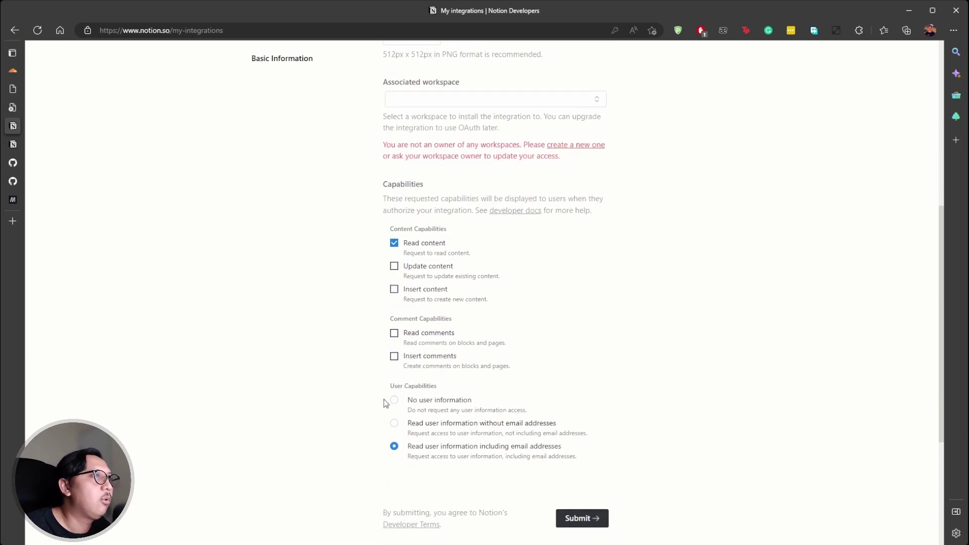
pyautogui.click(394, 401)
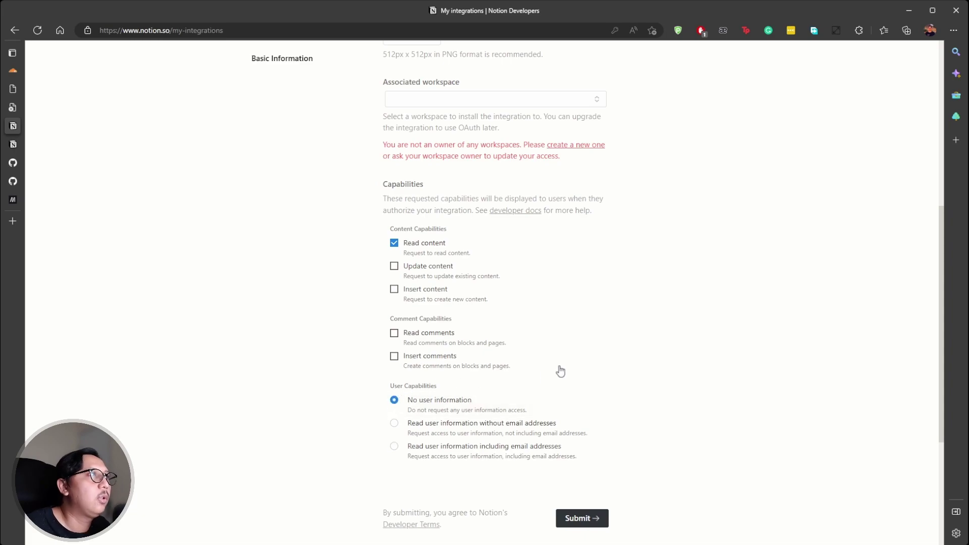
# Step: Check the integration's workspace and capability settings against the example form and notes in the setup wiki
pyautogui.moveTo(15, 183)
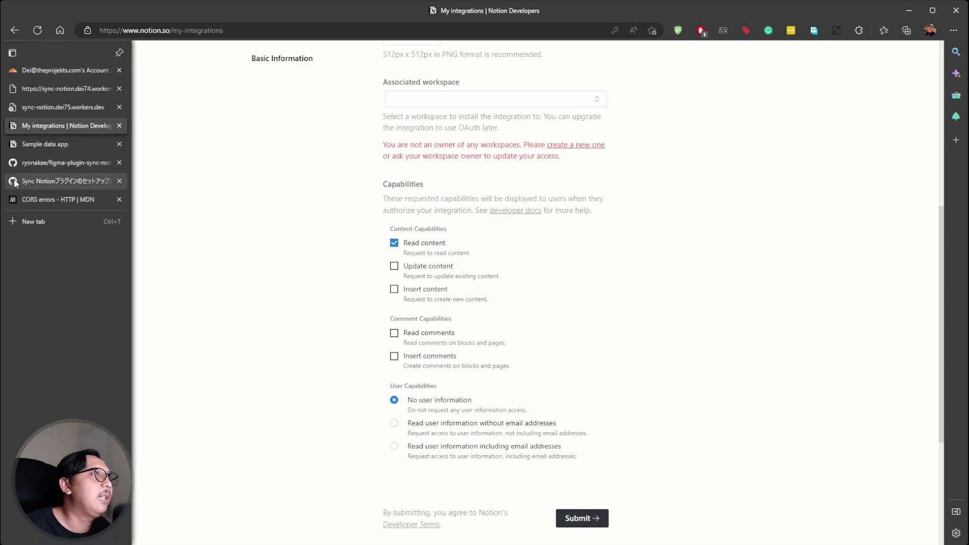
pyautogui.click(15, 182)
pyautogui.scroll(-3, 291, 280)
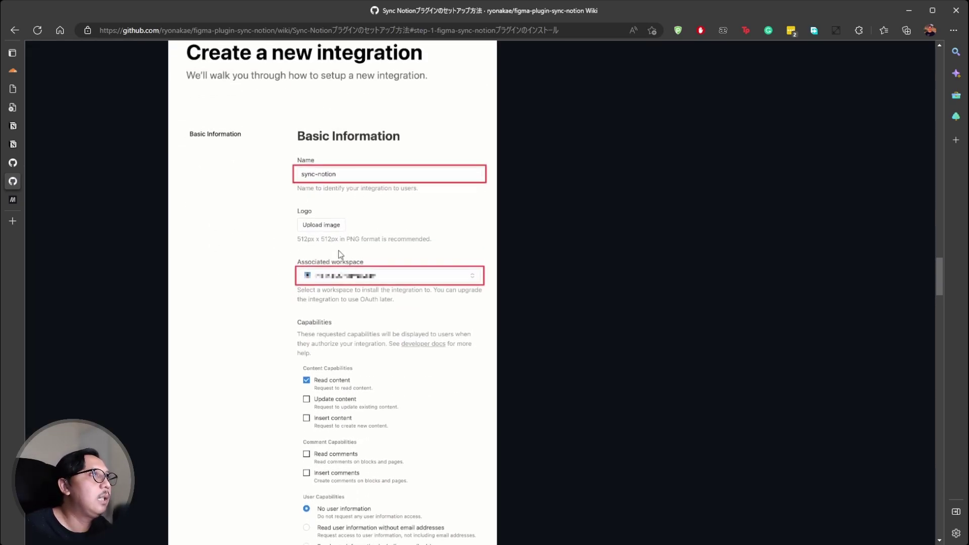
pyautogui.scroll(-2, 283, 285)
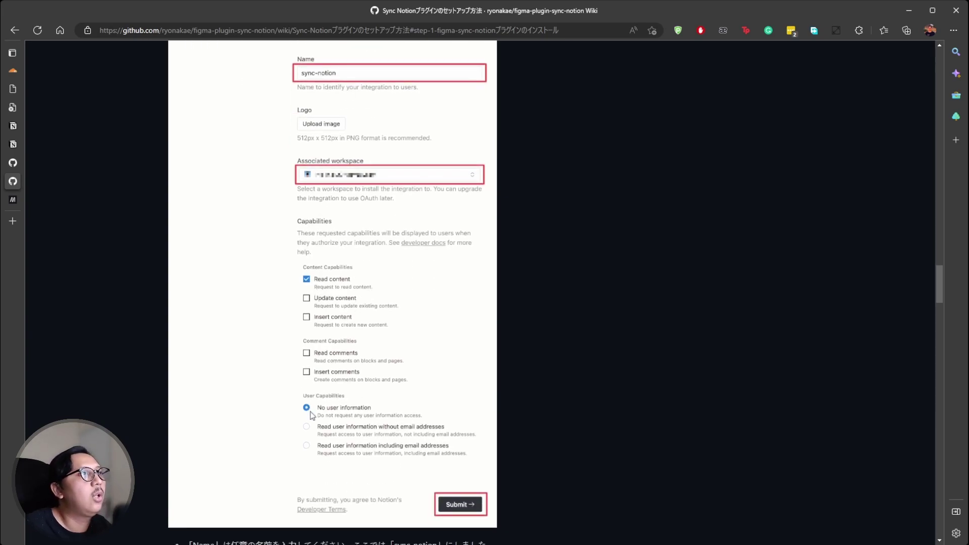
pyautogui.scroll(-2, 446, 425)
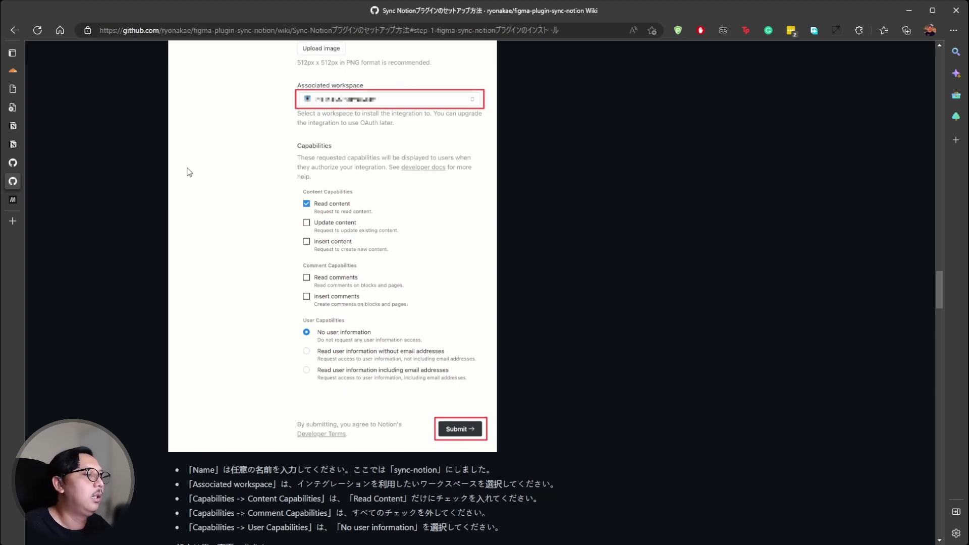
# Step: Leave the new integration form in Notion and open the existing sync-notion integration to review its token section, type and capabilities
pyautogui.click(14, 145)
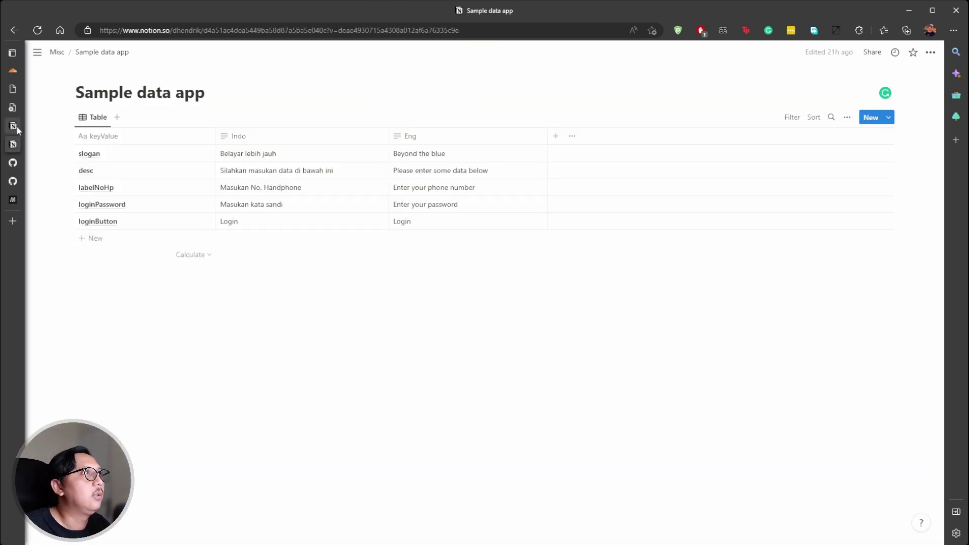
pyautogui.click(16, 126)
pyautogui.scroll(7, 319, 251)
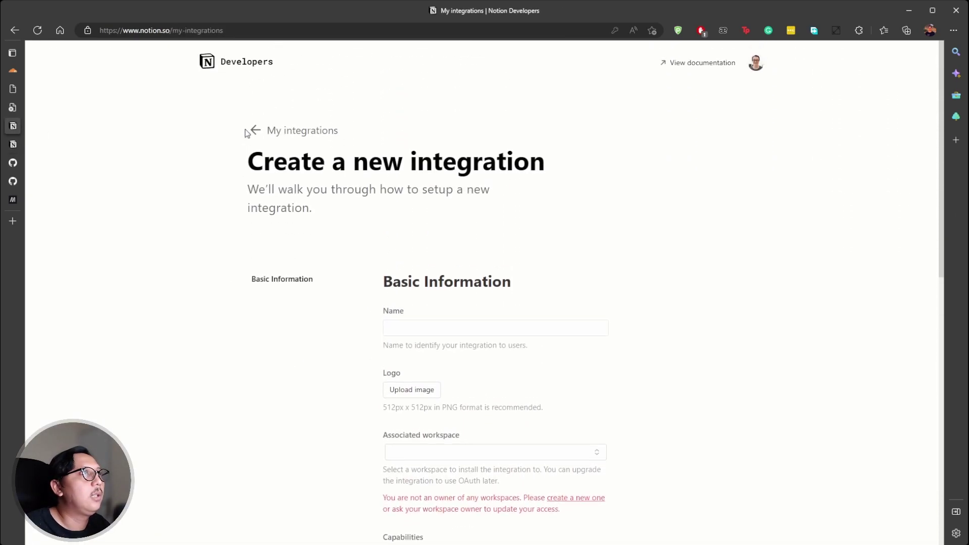
pyautogui.click(250, 132)
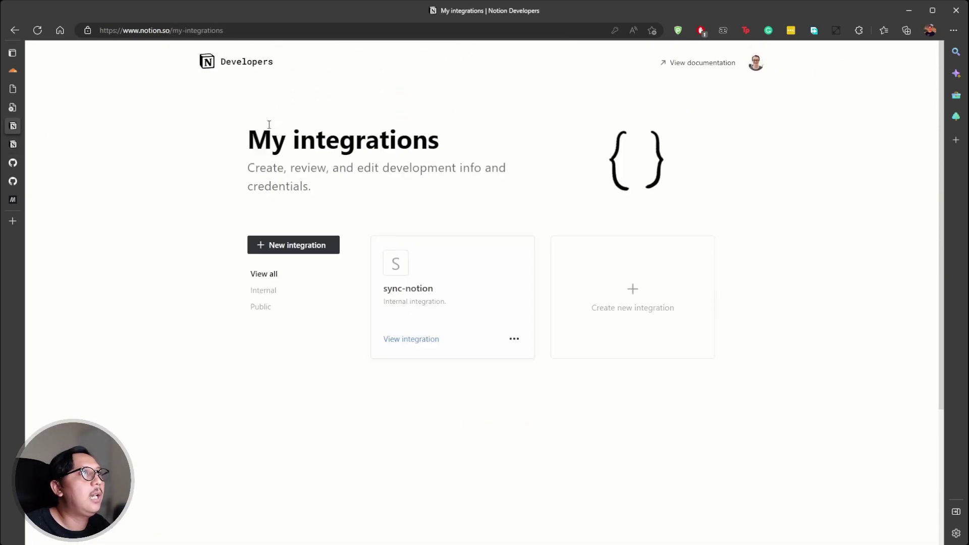
pyautogui.click(448, 281)
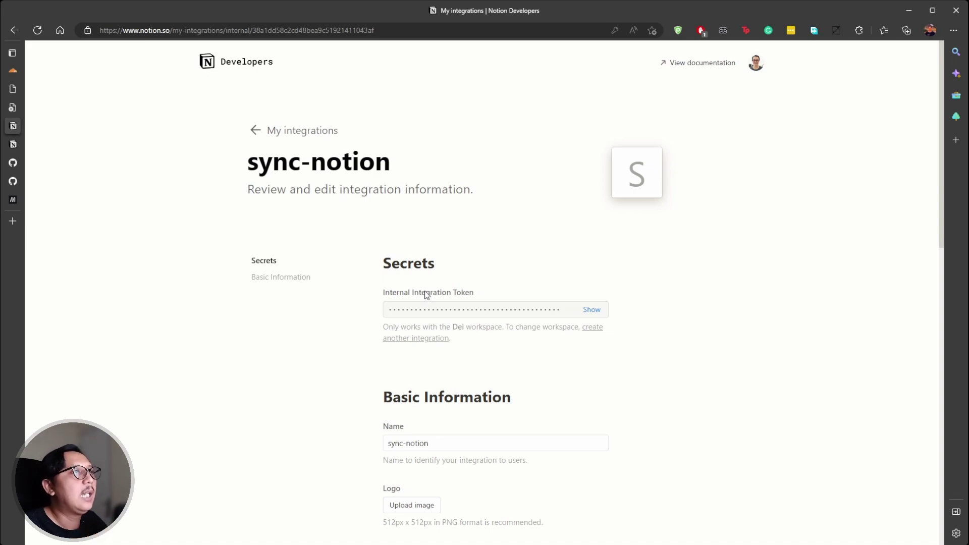
pyautogui.scroll(-5, 340, 337)
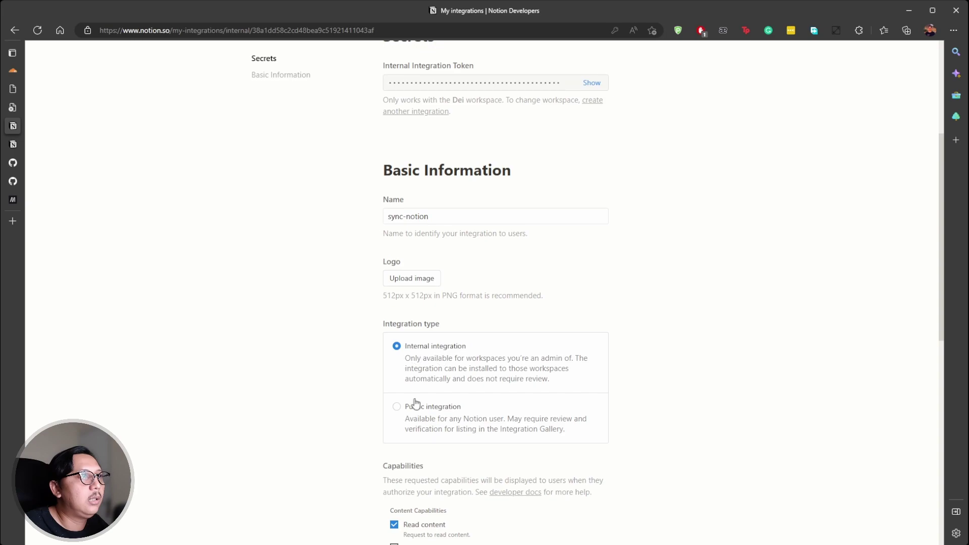
pyautogui.scroll(-1, 415, 352)
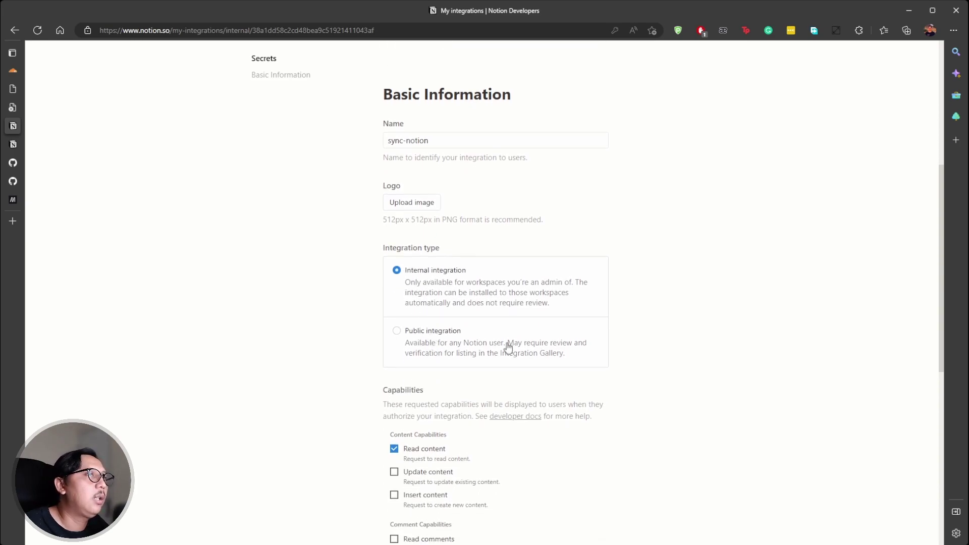
# Step: Check the sync-notion integration's type and its content, comment and user capabilities, and return to its token section
pyautogui.scroll(-1, 531, 292)
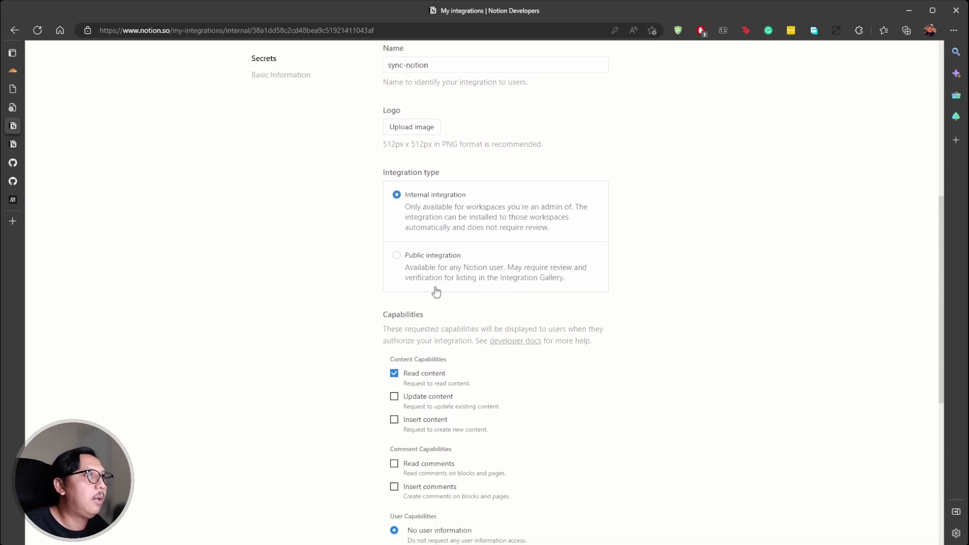
pyautogui.scroll(-1, 404, 288)
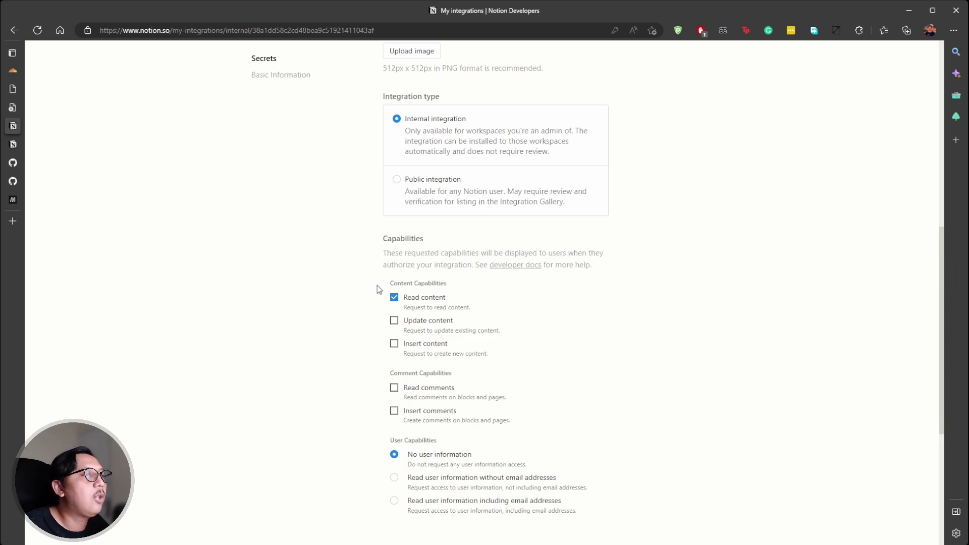
pyautogui.scroll(1, 354, 245)
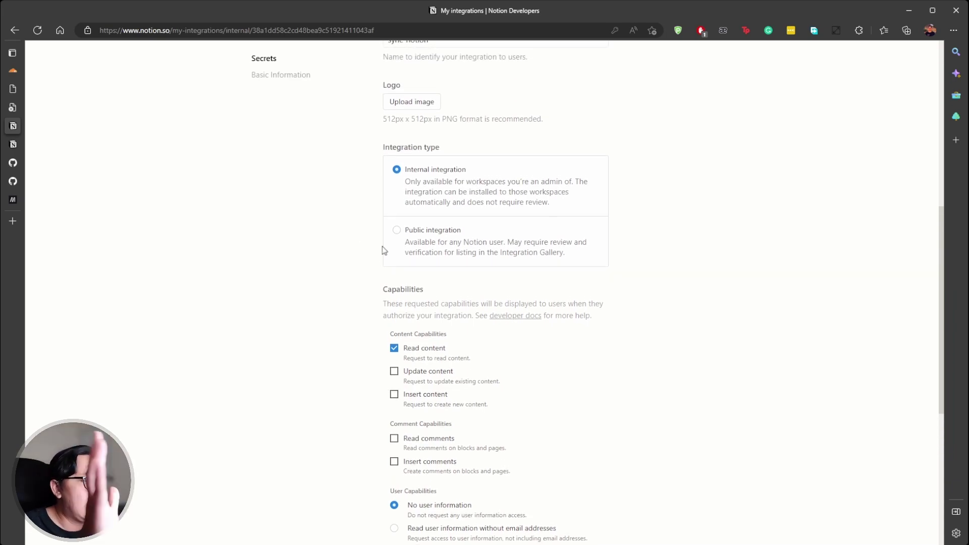
pyautogui.scroll(8, 298, 197)
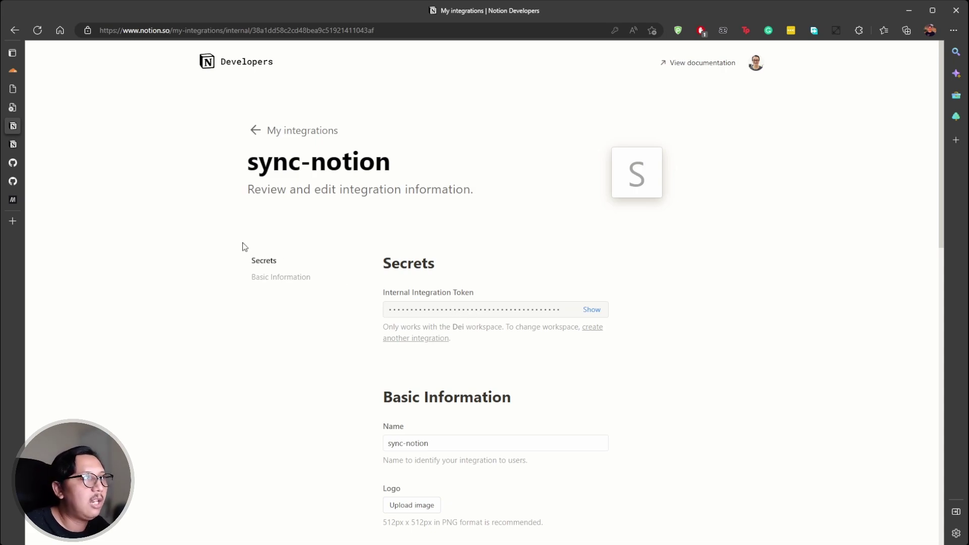
# Step: View the Sample data app database in Notion, and find Step 5 on connecting the integration in the setup wiki
pyautogui.click(14, 146)
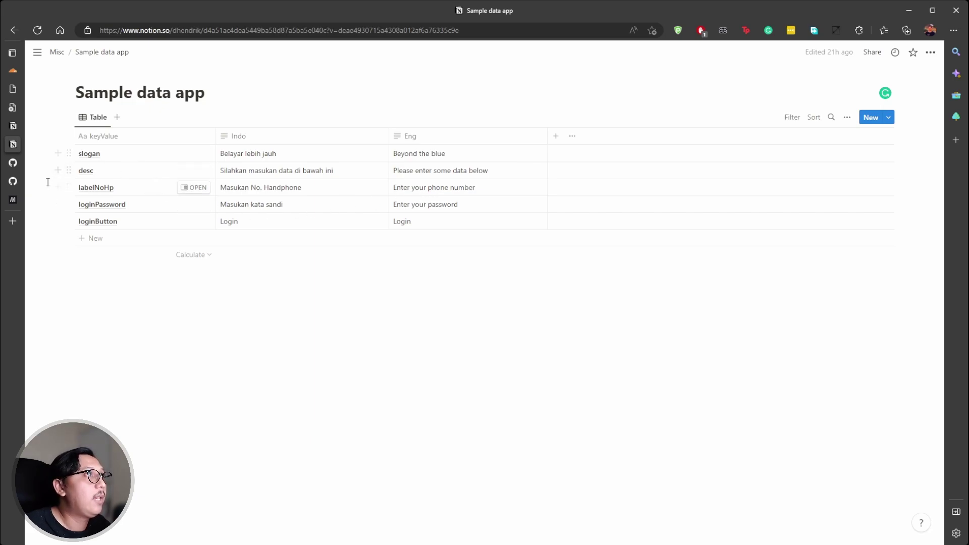
pyautogui.click(12, 182)
pyautogui.scroll(-10, 374, 338)
pyautogui.scroll(-10, 374, 338)
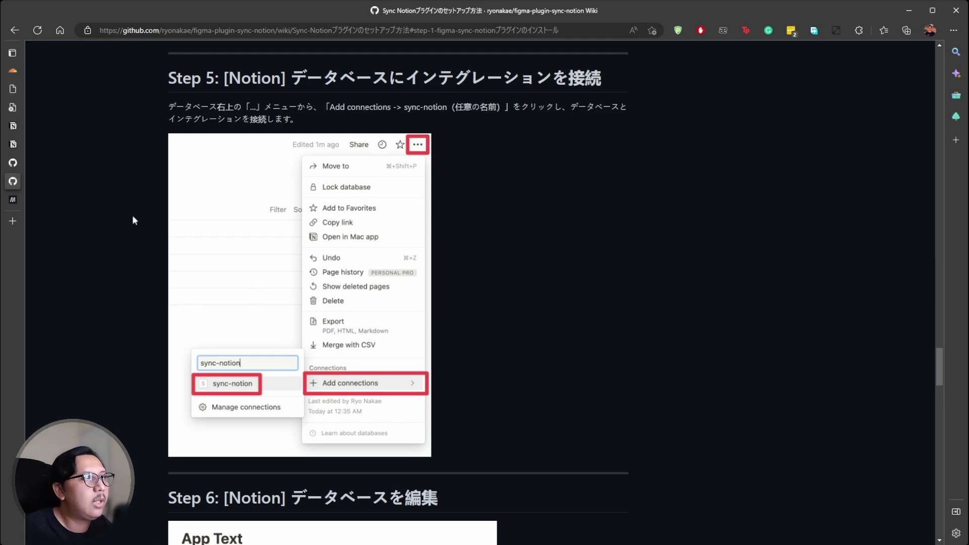
# Step: Return to the Sample data app database and check the access rights of its sync-notion connection
pyautogui.click(41, 149)
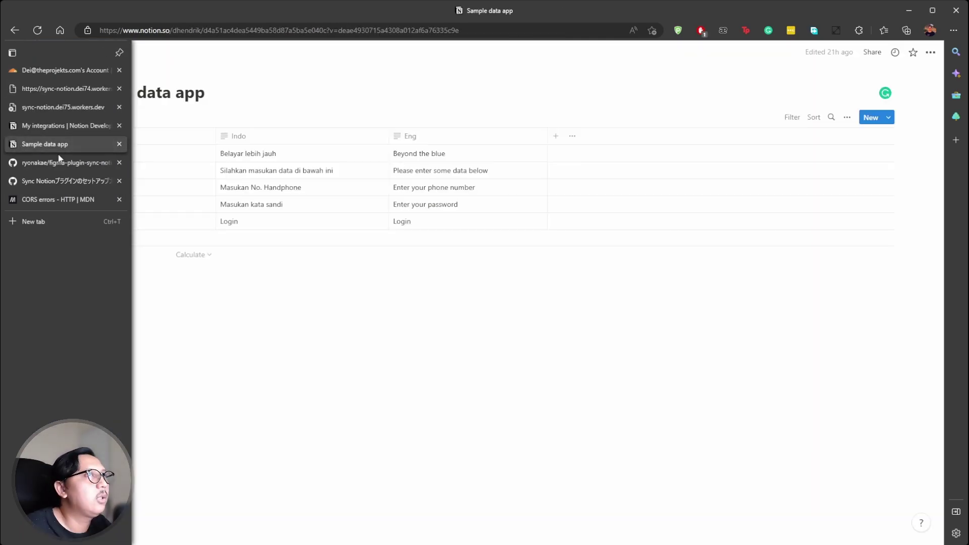
pyautogui.click(933, 56)
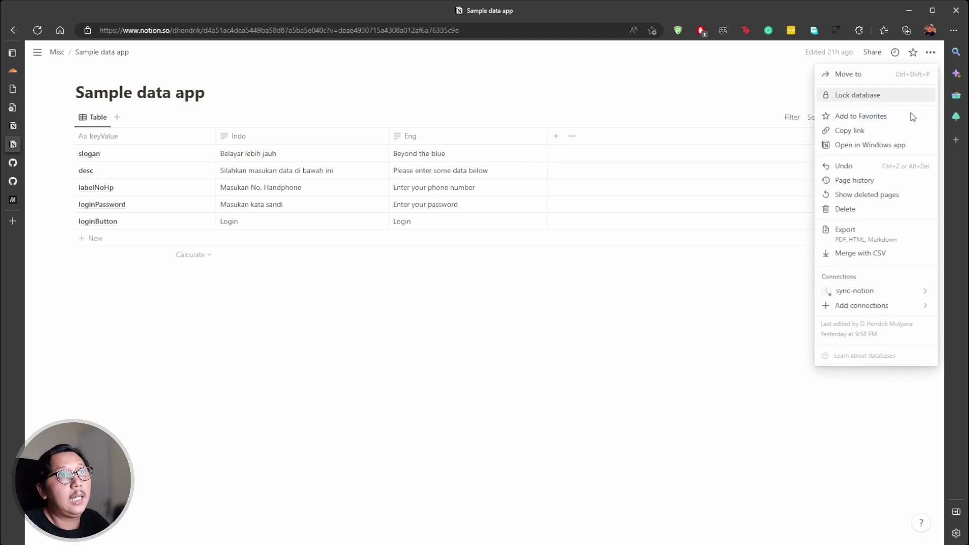
pyautogui.moveTo(860, 292)
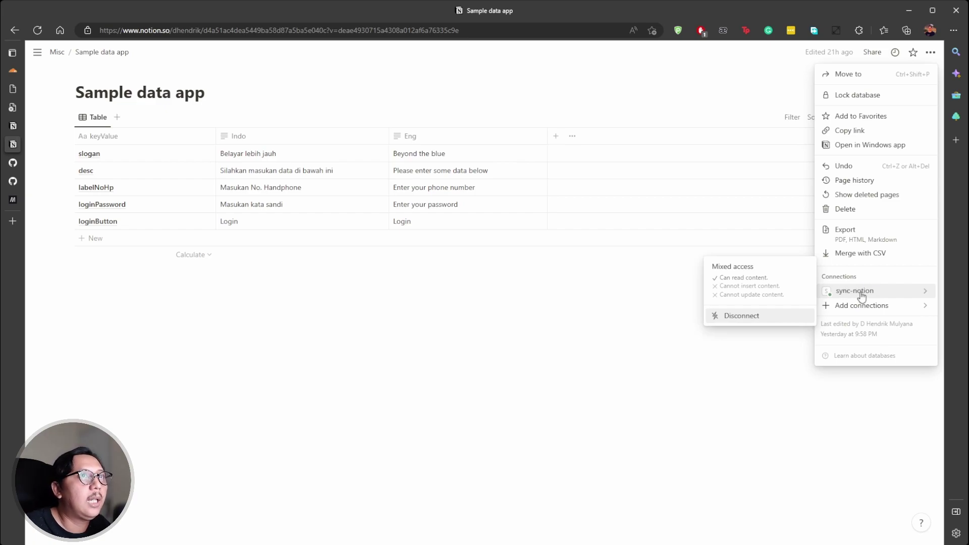
# Step: Browse the connections that can be added to the database, search them for sync, and leave without adding one
pyautogui.moveTo(880, 305)
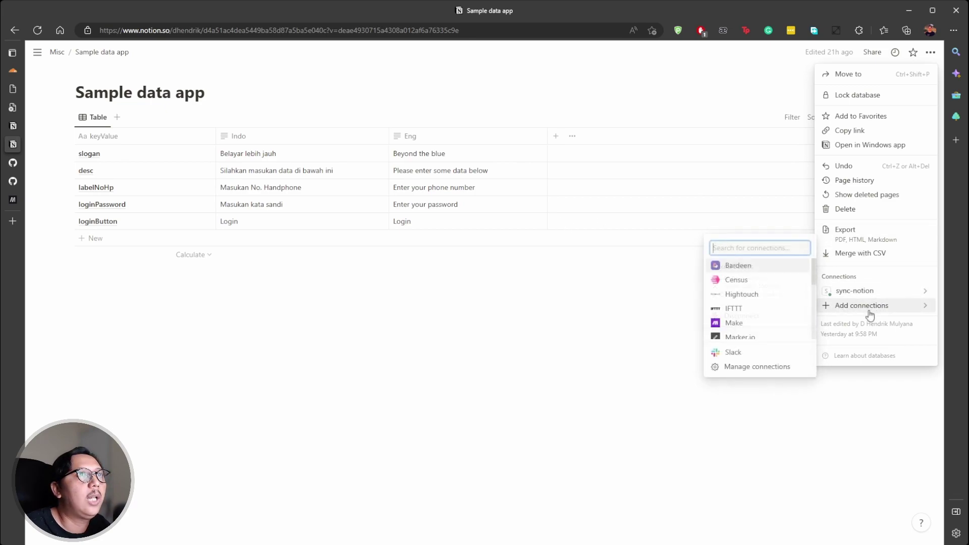
pyautogui.scroll(-2, 751, 279)
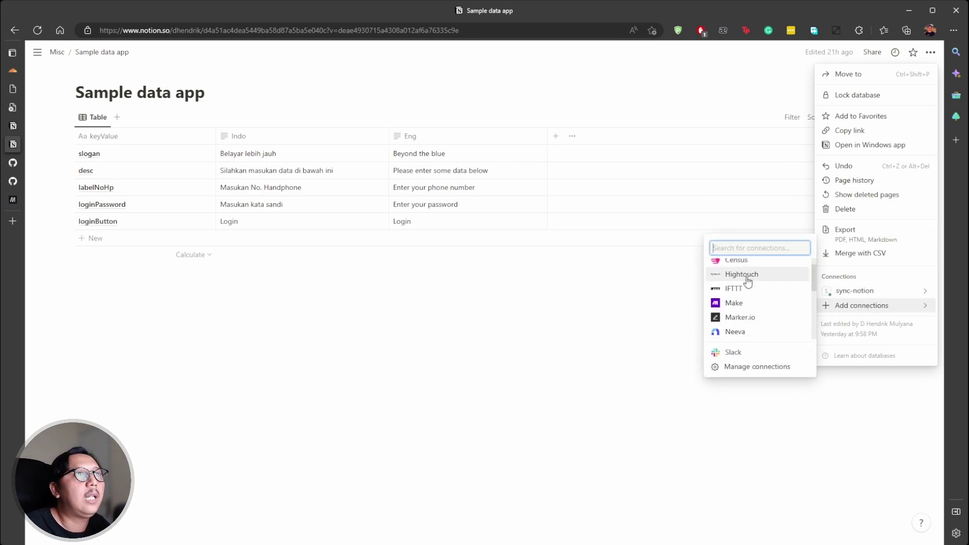
pyautogui.scroll(-4, 748, 280)
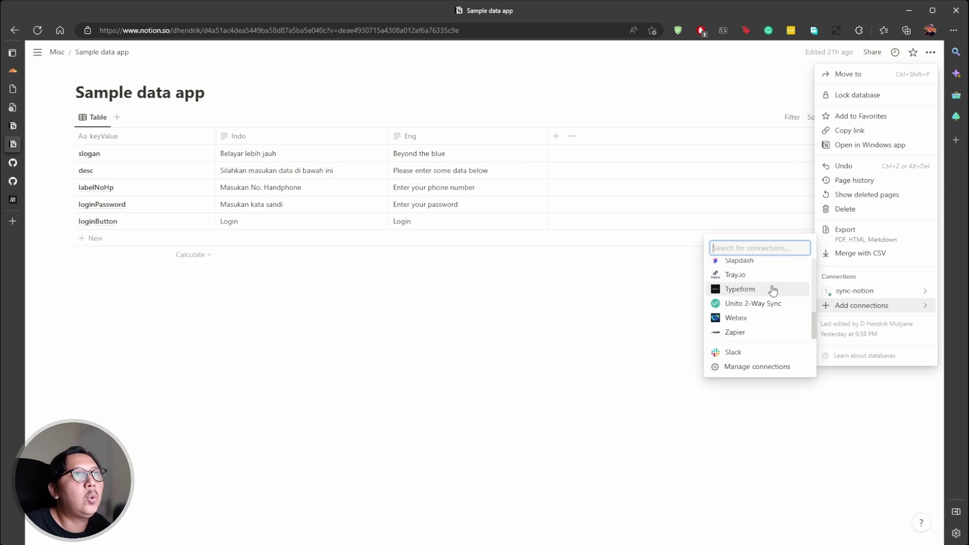
pyautogui.scroll(4, 776, 291)
pyautogui.write('s')
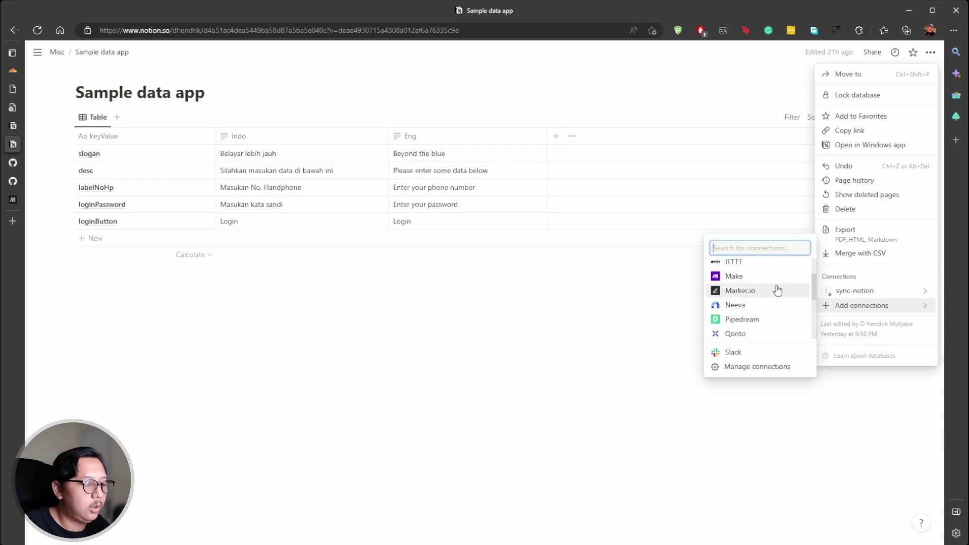
pyautogui.write('ync')
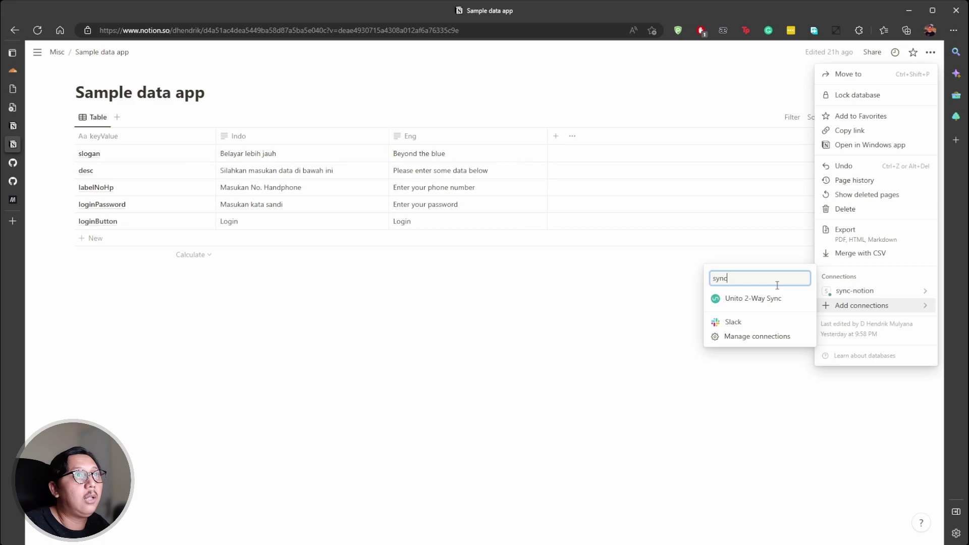
pyautogui.press('BackSpace')
pyautogui.press('BackSpace')
pyautogui.press('BackSpace')
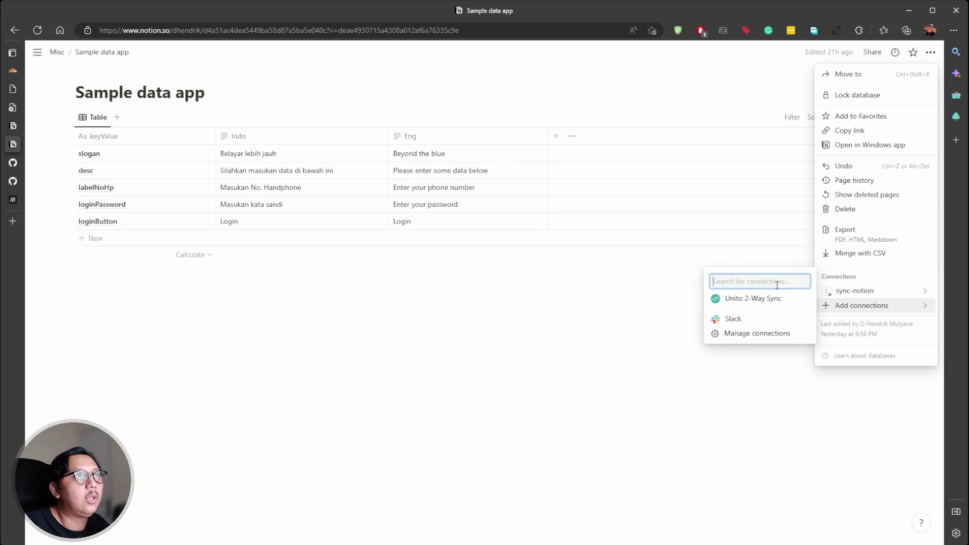
pyautogui.write('sycn')
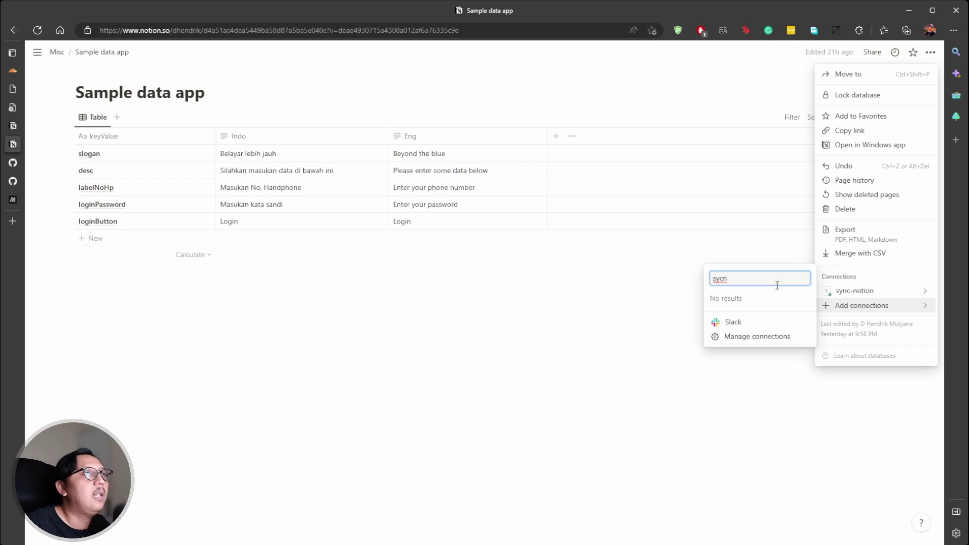
pyautogui.click(573, 342)
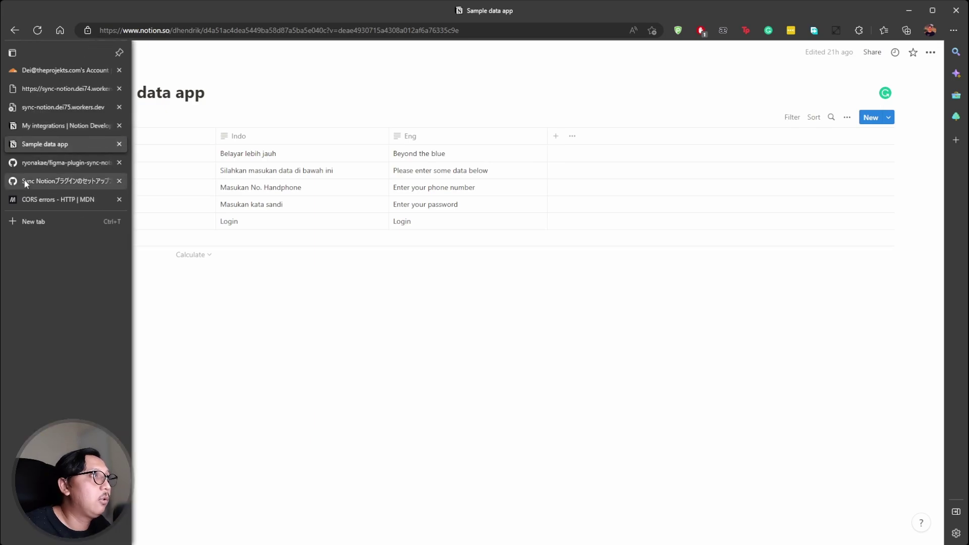
# Step: Review the setup wiki's Step 4 on creating a Notion database and Step 5 on connecting the integration to it
pyautogui.click(15, 180)
pyautogui.scroll(1, 441, 250)
pyautogui.scroll(4, 333, 253)
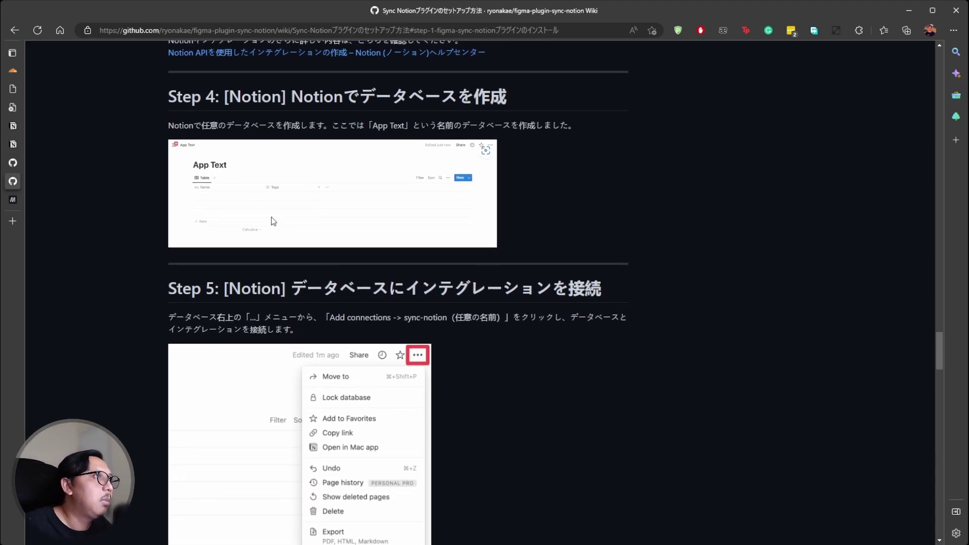
pyautogui.scroll(-5, 153, 257)
pyautogui.scroll(1, 263, 270)
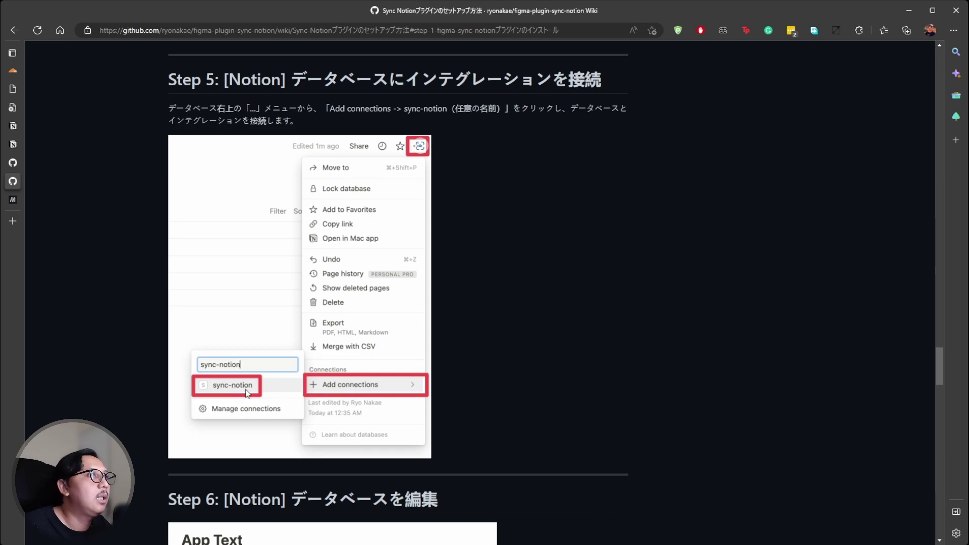
# Step: Study Step 6 of the setup wiki for the key and value table layout and the #<key> naming of Figma text layers
pyautogui.scroll(-2, 319, 384)
pyautogui.scroll(-6, 318, 384)
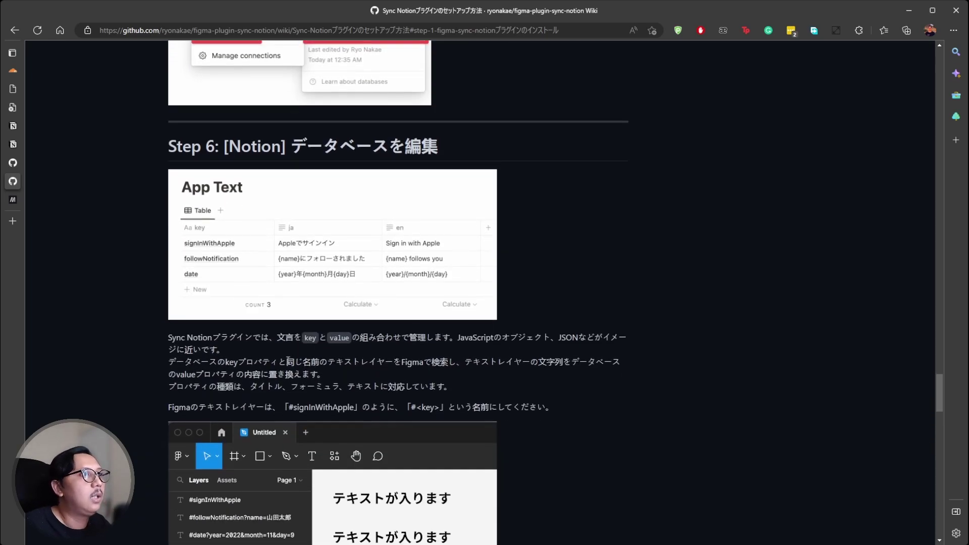
pyautogui.scroll(-3, 288, 359)
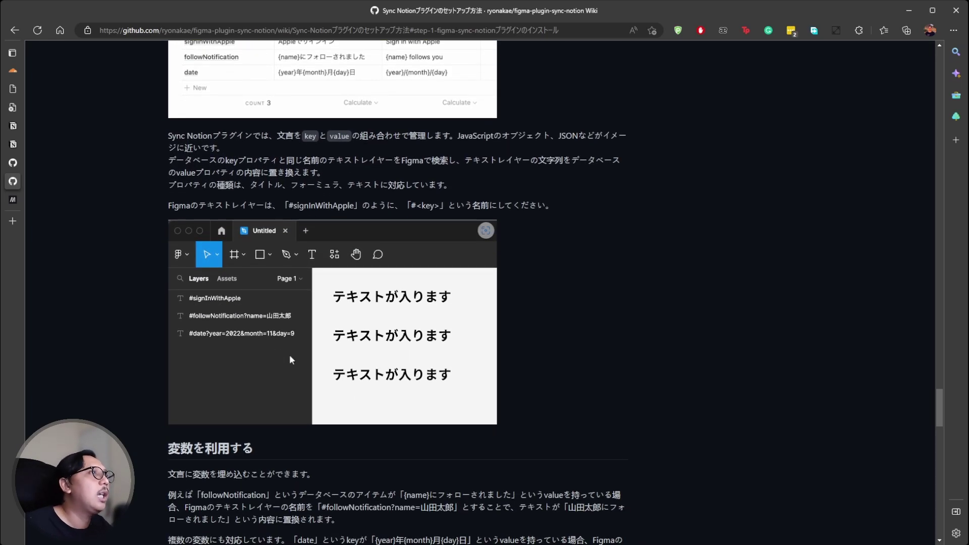
pyautogui.scroll(-2, 289, 354)
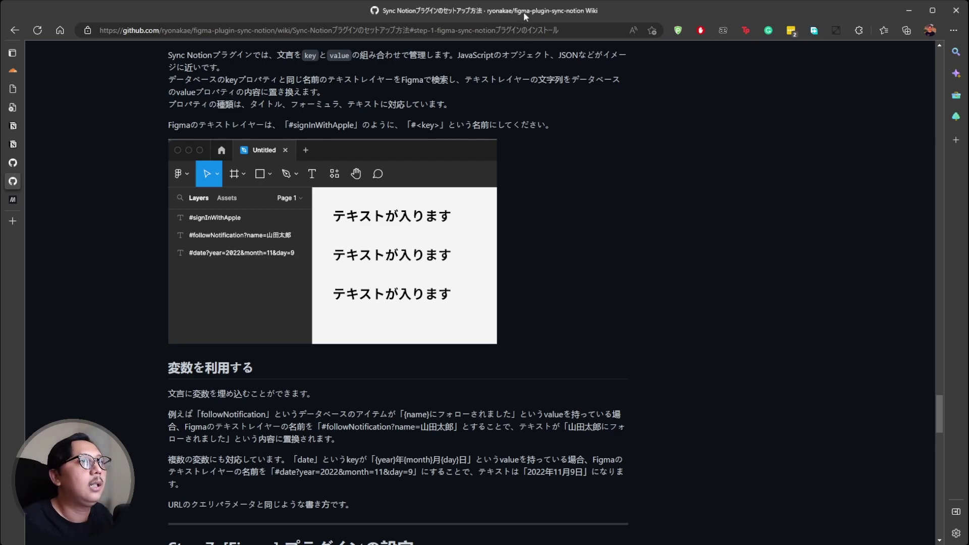
pyautogui.scroll(1, 462, 180)
pyautogui.scroll(-1, 463, 190)
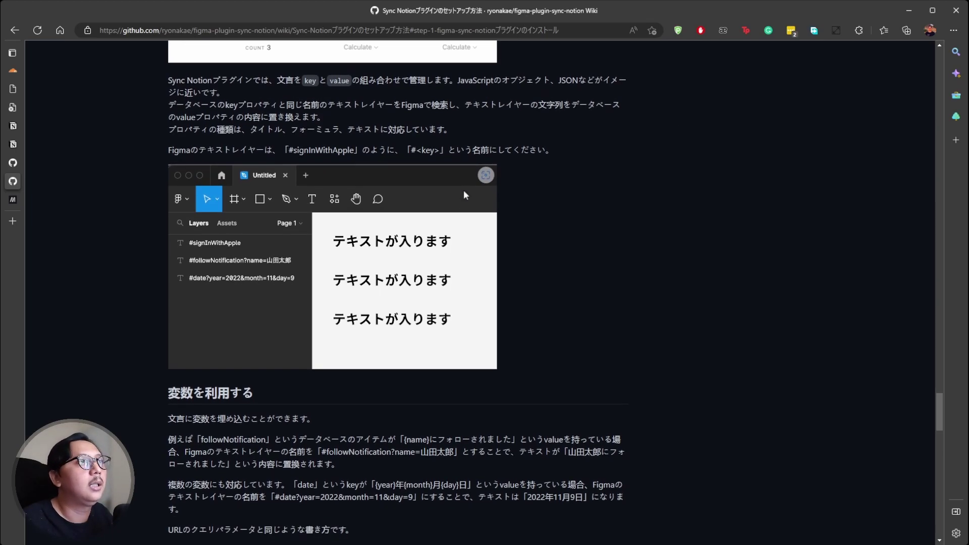
pyautogui.scroll(5, 322, 214)
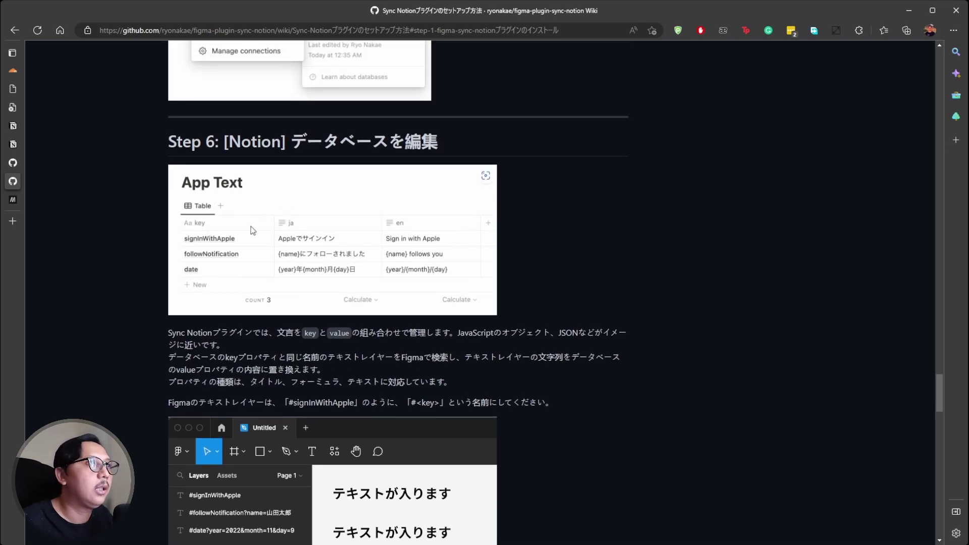
pyautogui.scroll(2, 301, 260)
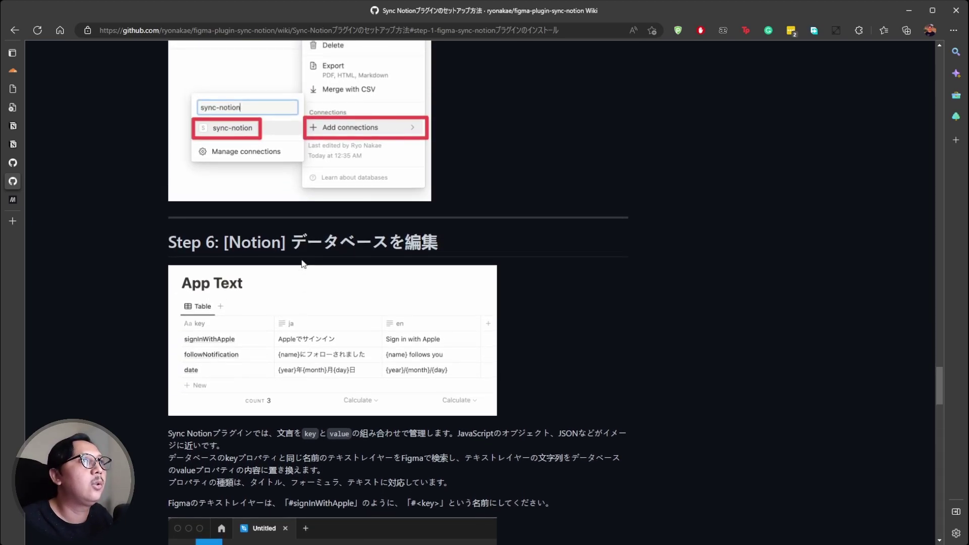
pyautogui.scroll(-1, 302, 263)
pyautogui.scroll(-2, 303, 263)
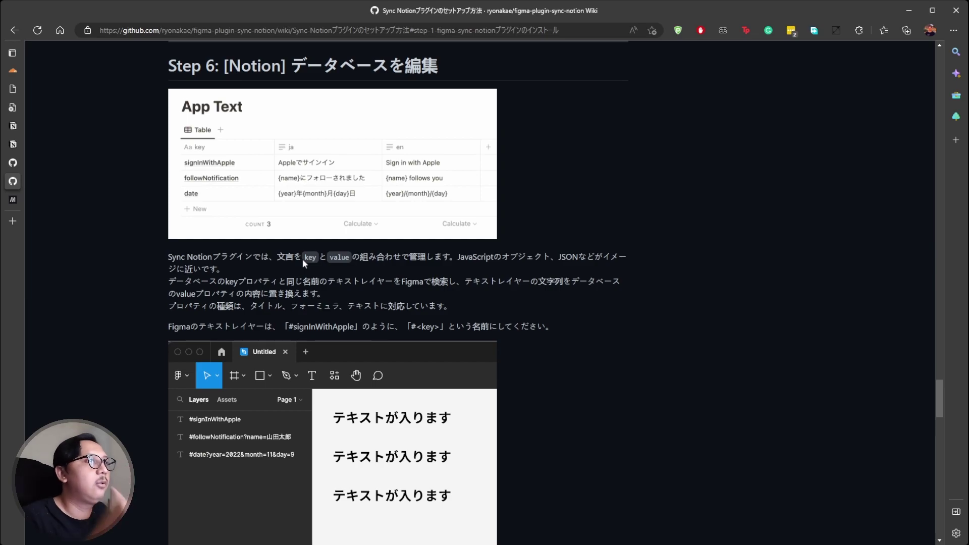
pyautogui.scroll(-3, 218, 292)
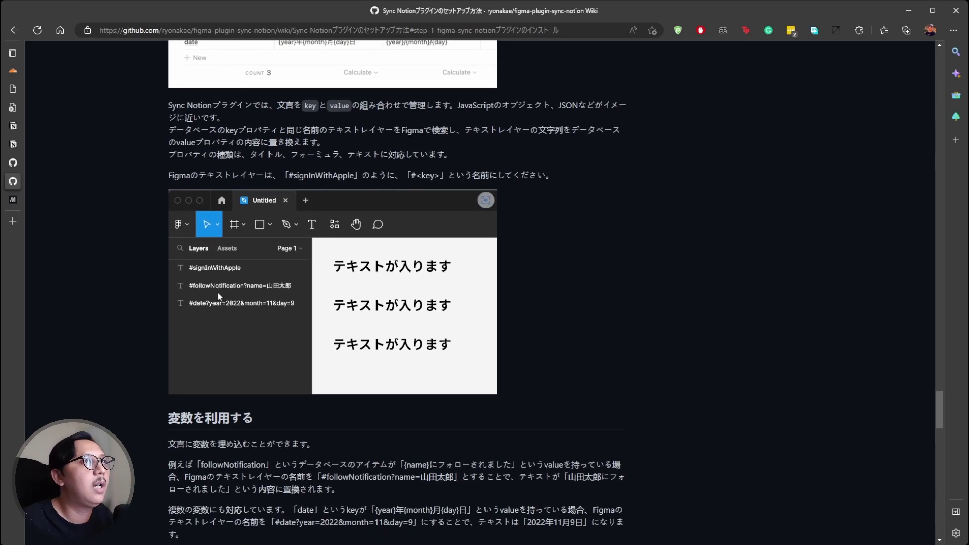
pyautogui.scroll(-2, 217, 292)
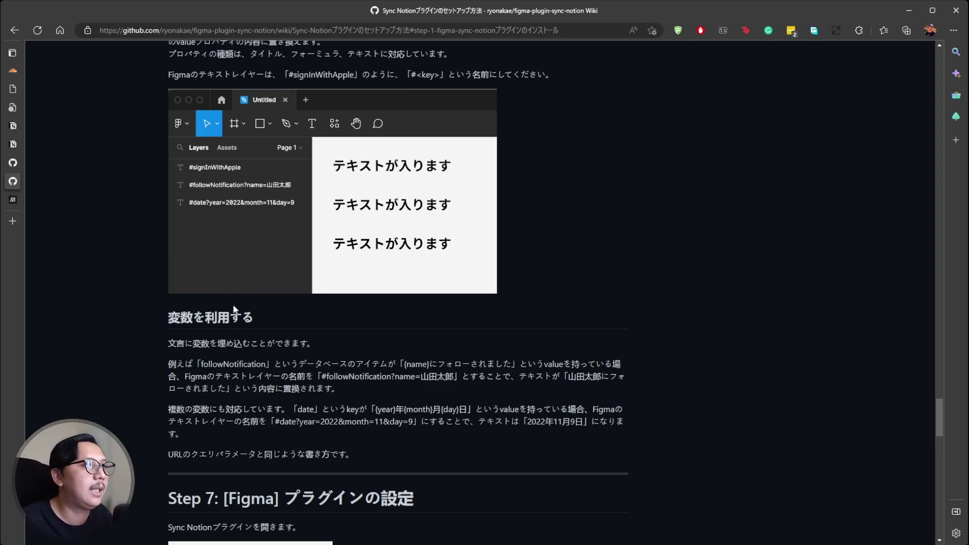
# Step: Read the wiki's section on variables and Step 7 on the Sync Notion plugin's fields and Notion API URL
pyautogui.scroll(-5, 210, 305)
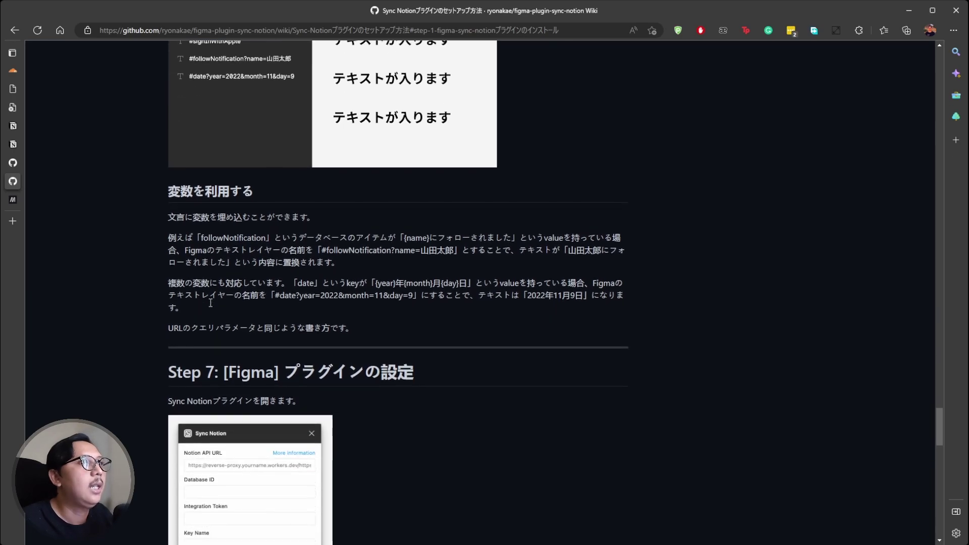
pyautogui.scroll(-2, 168, 301)
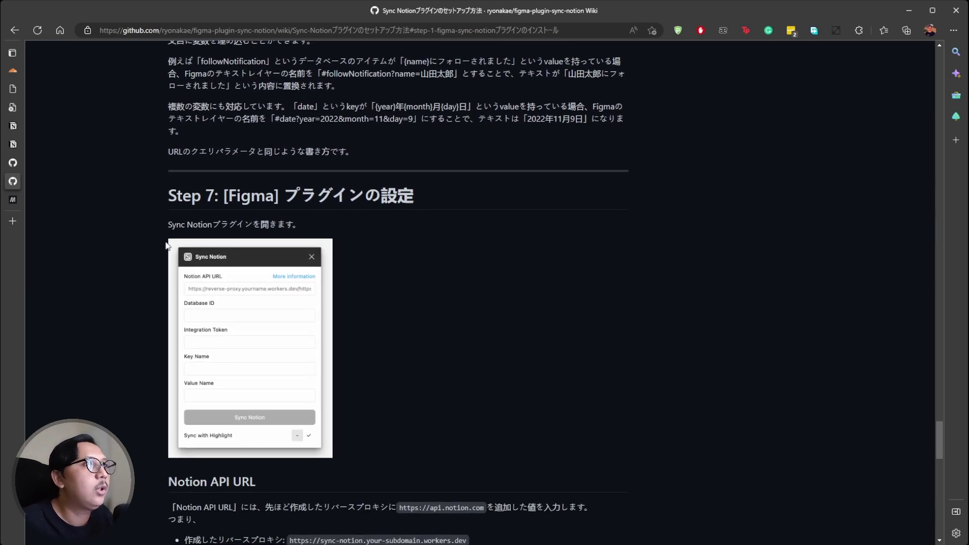
pyautogui.scroll(-1, 161, 242)
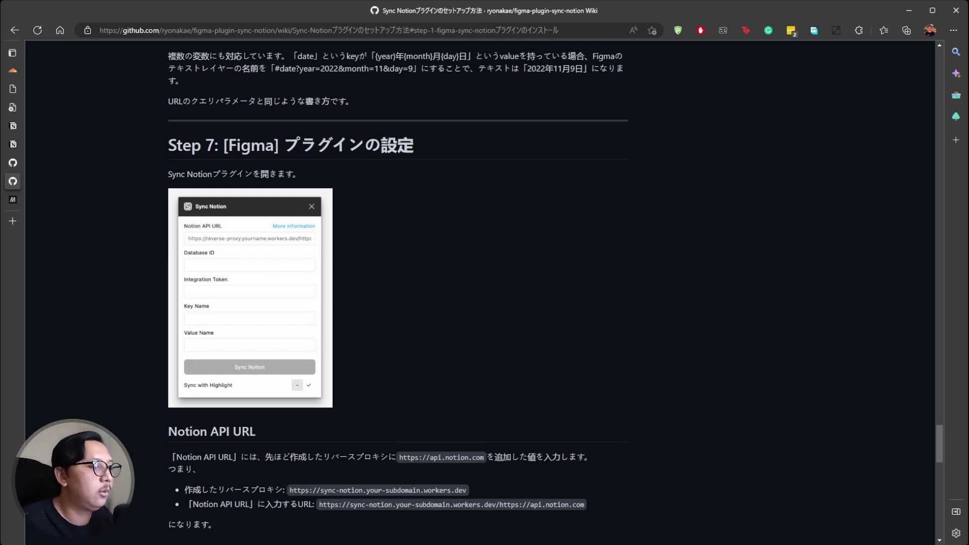
# Step: Switch to the Add JSON and CSV file in Figma and examine the table image with the keyValue, Indo and Eng columns
pyautogui.hotkey('alt', 'Tab')
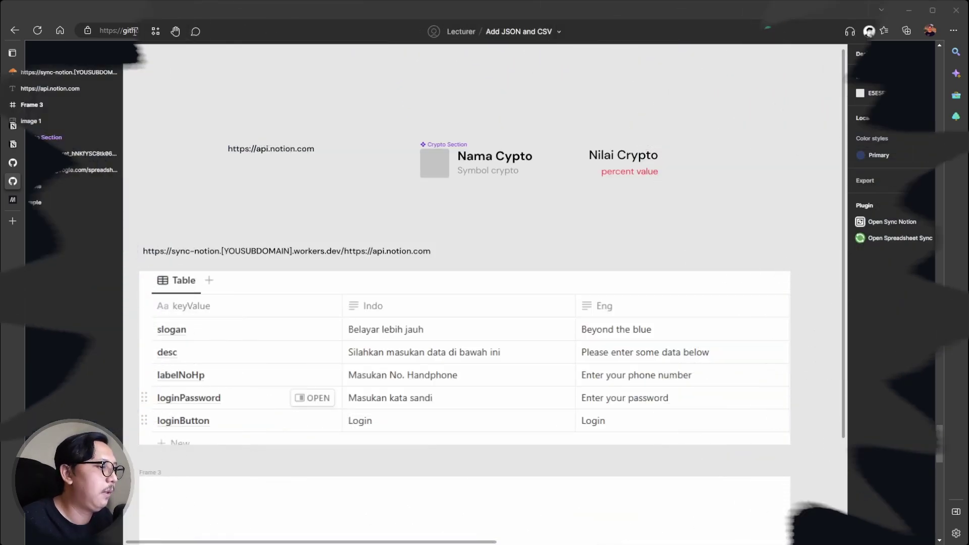
pyautogui.scroll(-1, 227, 183)
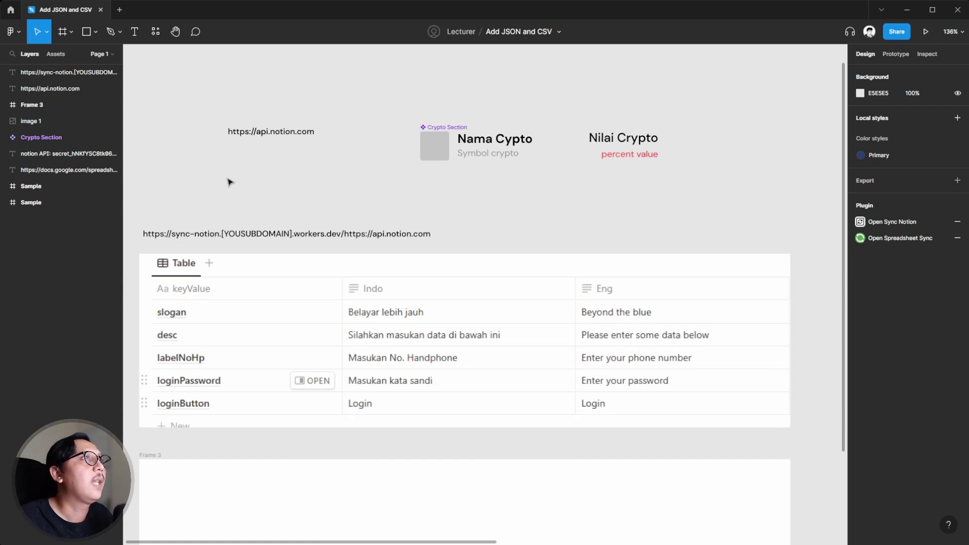
pyautogui.hscroll(-2, 233, 186)
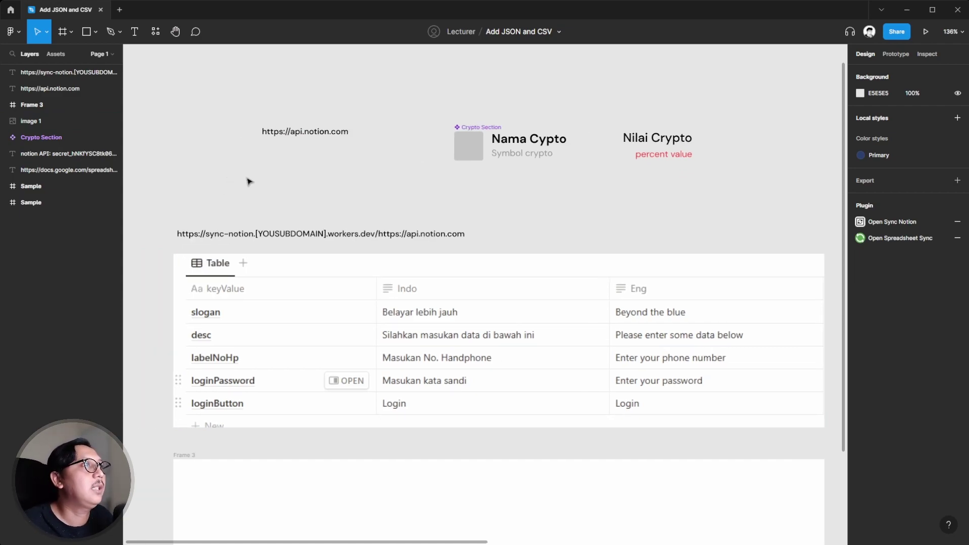
pyautogui.scroll(-2, 247, 183)
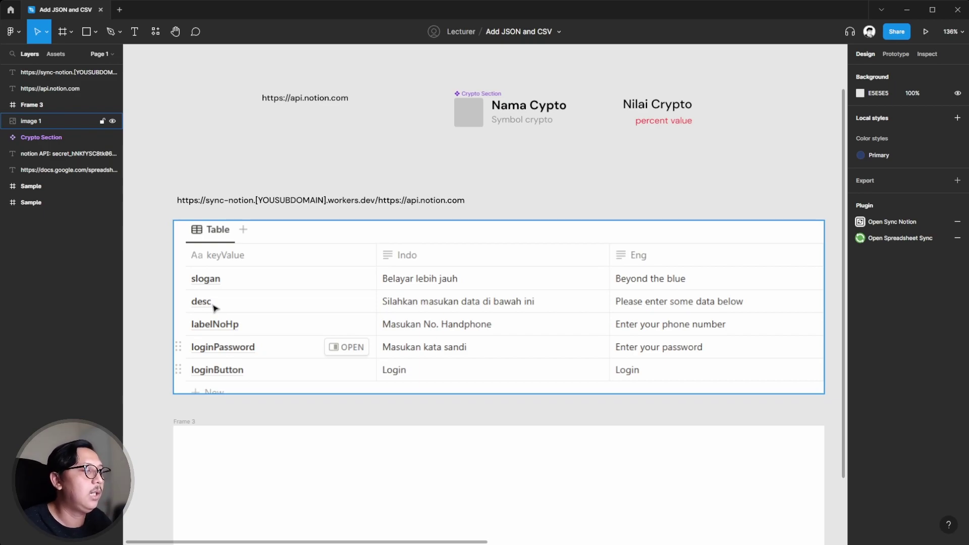
# Step: Add a left-aligned text layer reading "sdasda" near the upper-left area of Frame 3, at about X 101, Y 57
pyautogui.press('Escape')
pyautogui.scroll(-3, 247, 411)
pyautogui.scroll(-2, 156, 384)
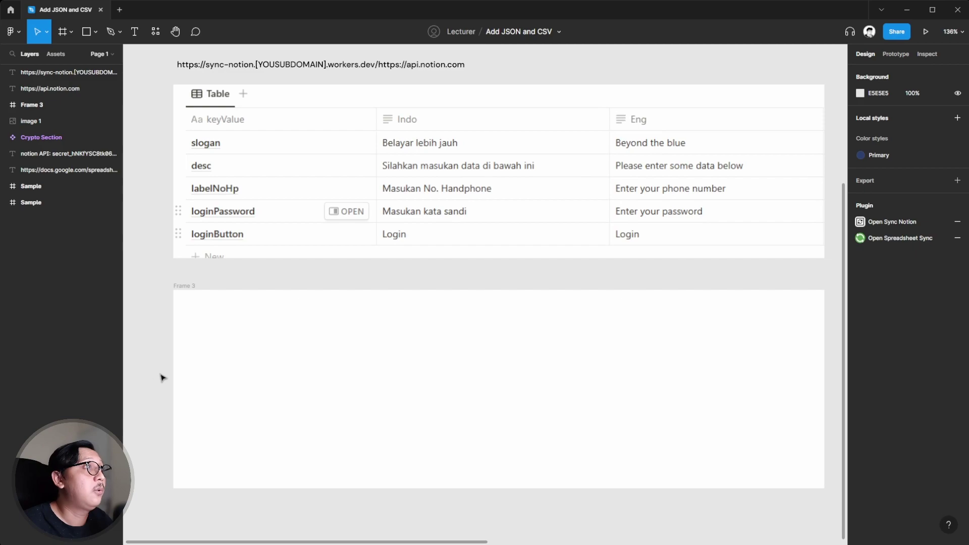
pyautogui.click(222, 361)
pyautogui.press('t')
pyautogui.click(245, 345)
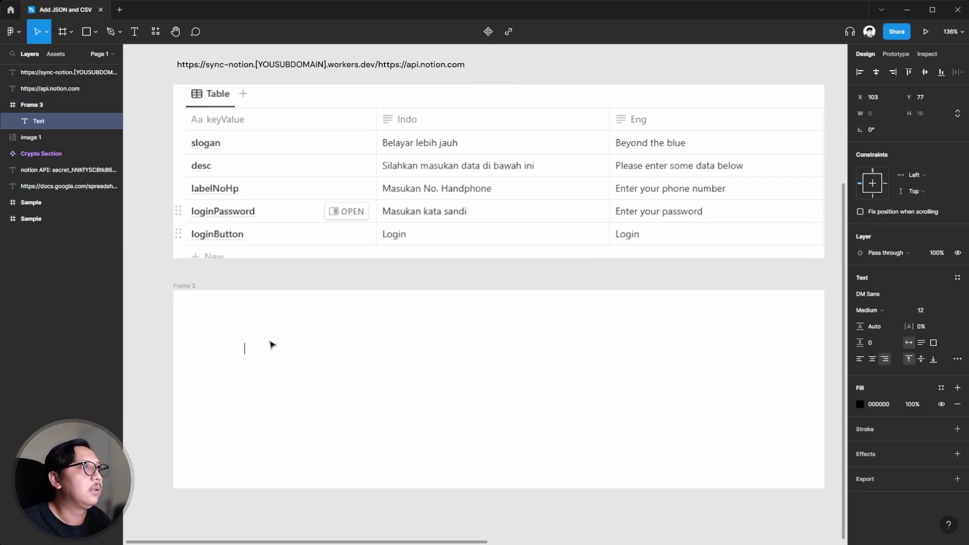
pyautogui.write('sdasda')
pyautogui.click(249, 342)
pyautogui.click(230, 348)
pyautogui.moveTo(230, 348); pyautogui.dragTo(251, 338)
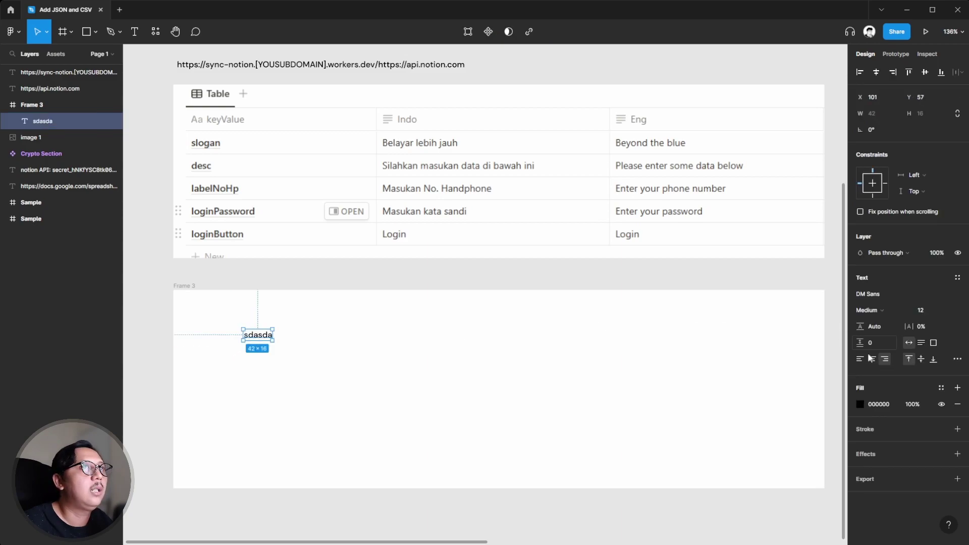
pyautogui.click(542, 380)
pyautogui.click(249, 340)
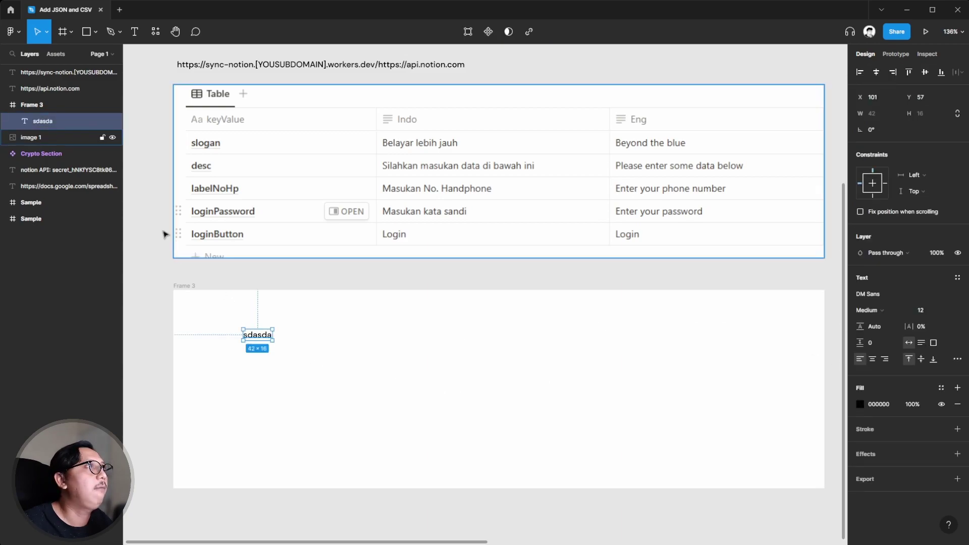
# Step: Rename the "sdasda" text layer in Frame 3 to #slogan
pyautogui.doubleClick(39, 123)
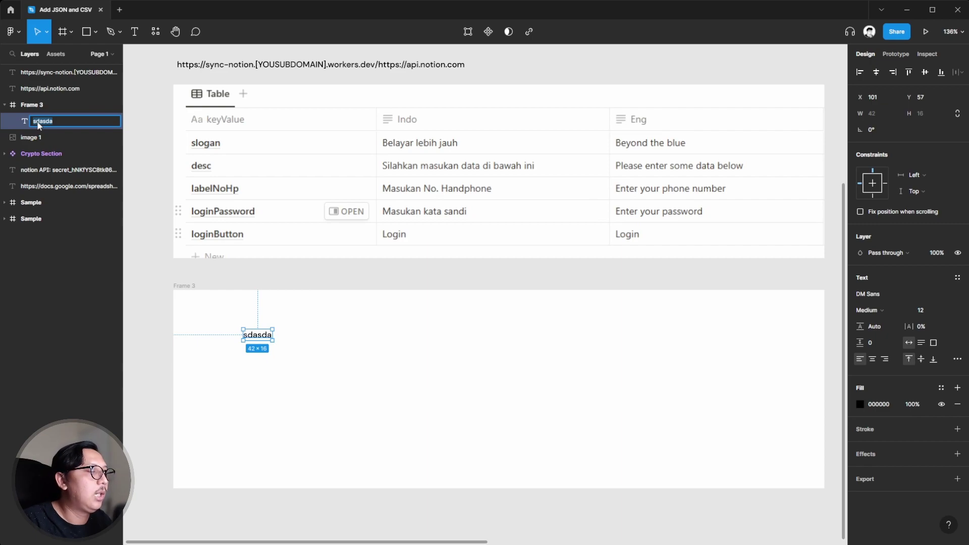
pyautogui.write('#slogan')
pyautogui.press('Return')
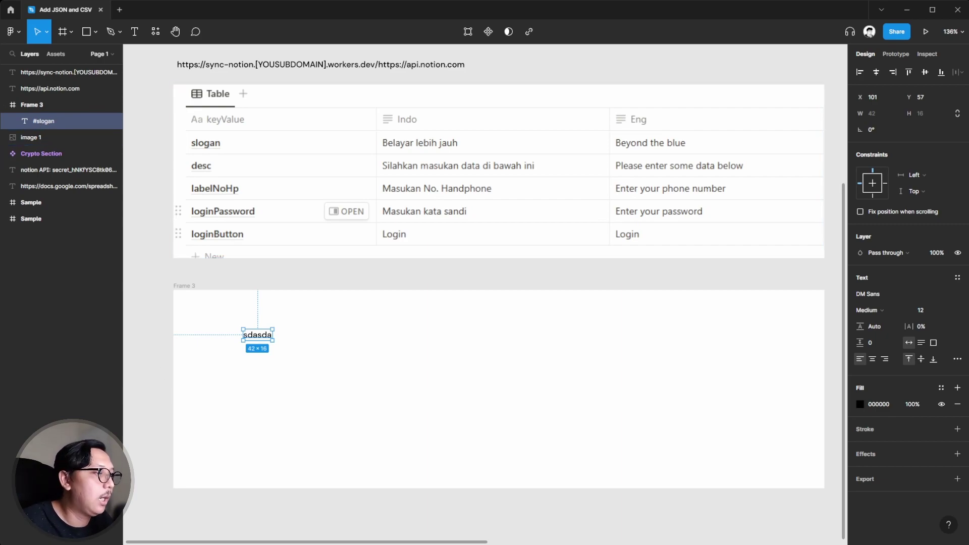
# Step: Switch to the setup wiki and review the #signInWithApple example of the #<key> text layer naming rule
pyautogui.hotkey('alt', 'Tab')
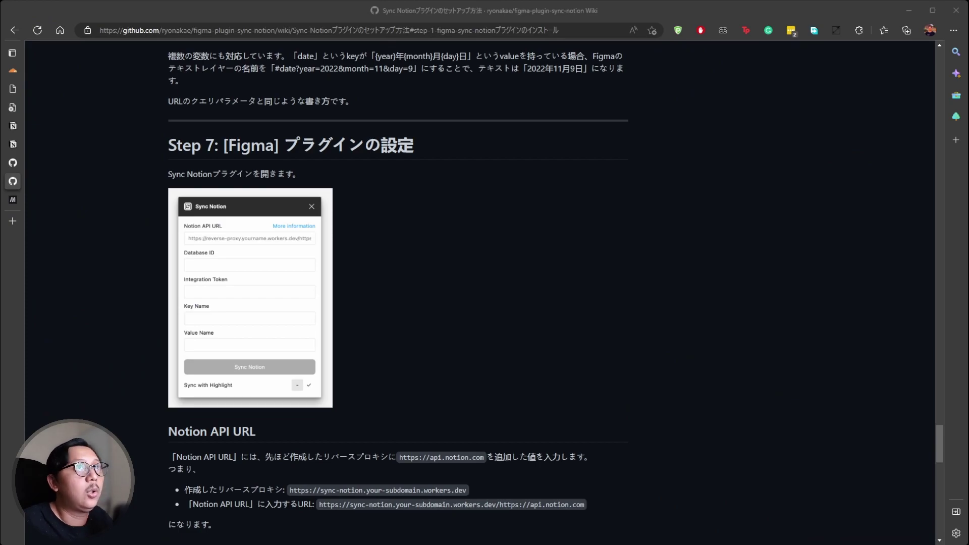
pyautogui.scroll(2, 439, 301)
pyautogui.scroll(8, 432, 268)
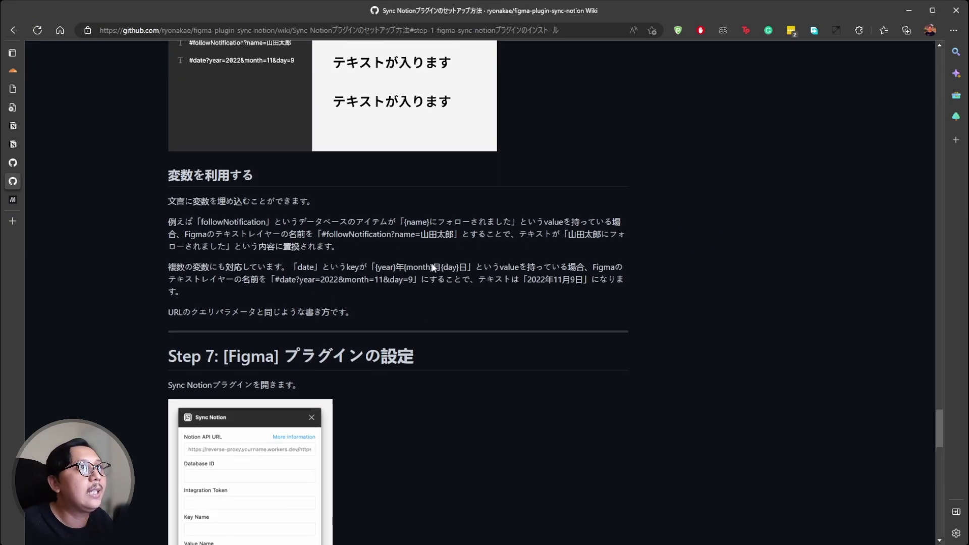
pyautogui.doubleClick(296, 197)
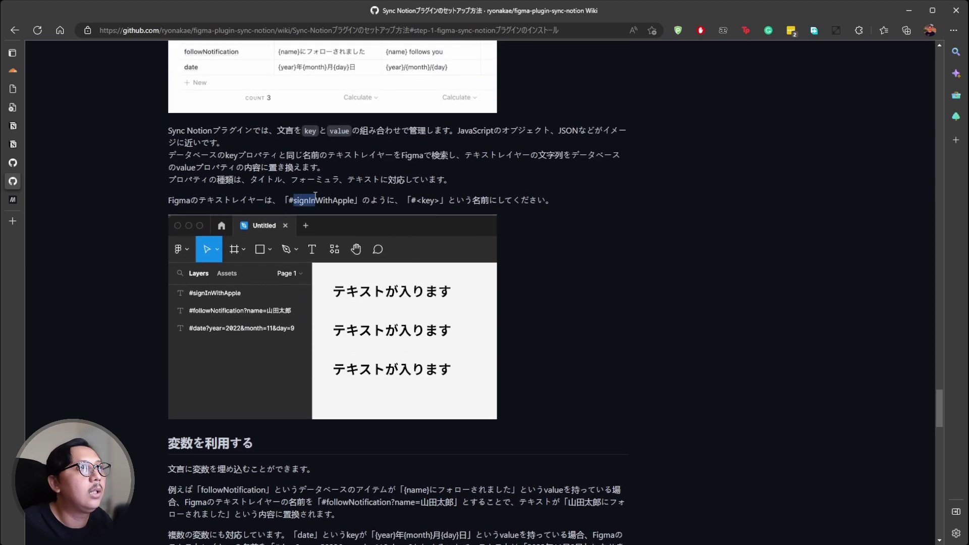
pyautogui.click(382, 200)
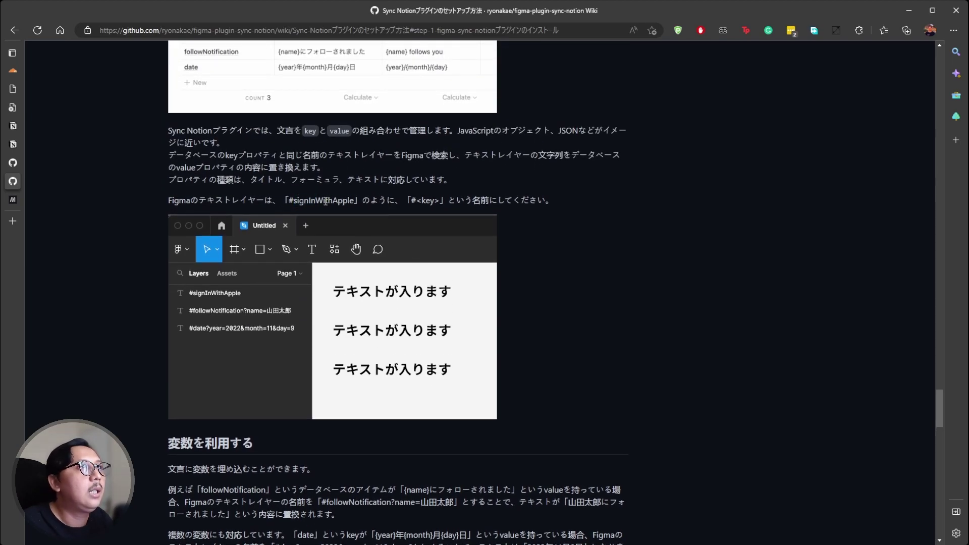
pyautogui.doubleClick(325, 201)
pyautogui.moveTo(295, 201); pyautogui.dragTo(288, 201)
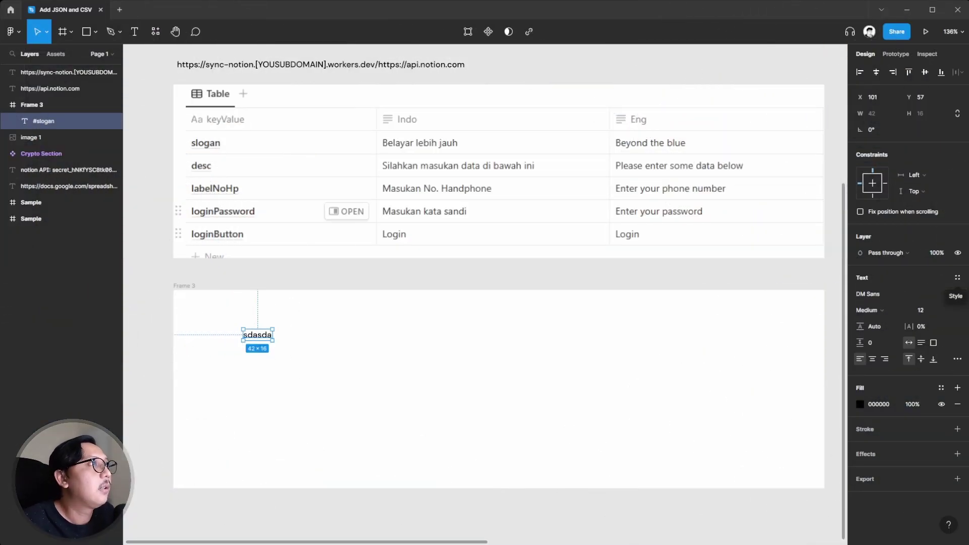
# Step: In Figma, duplicate the #slogan text just below itself at about Y 94 and change the copy's text to "sdasdad"
pyautogui.click(154, 337)
pyautogui.click(250, 337)
pyautogui.click(197, 402)
pyautogui.click(253, 337)
pyautogui.moveTo(253, 338); pyautogui.dragTo(253, 363)
pyautogui.click(335, 368)
pyautogui.click(256, 361)
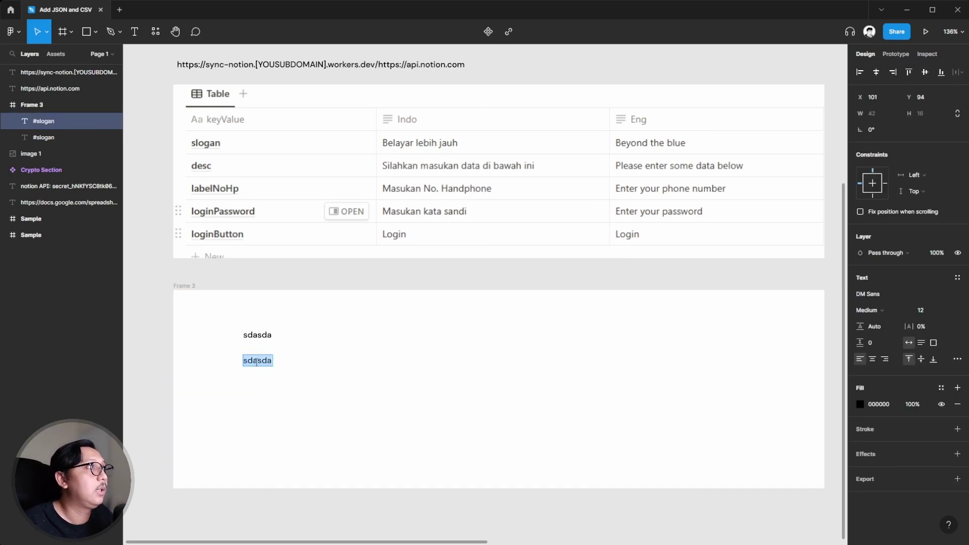
pyautogui.write('sdasdad')
pyautogui.press('Escape')
# Step: Rename the copied "sdasdad" text layer to #desc
pyautogui.hotkey('ctrl', 'r')
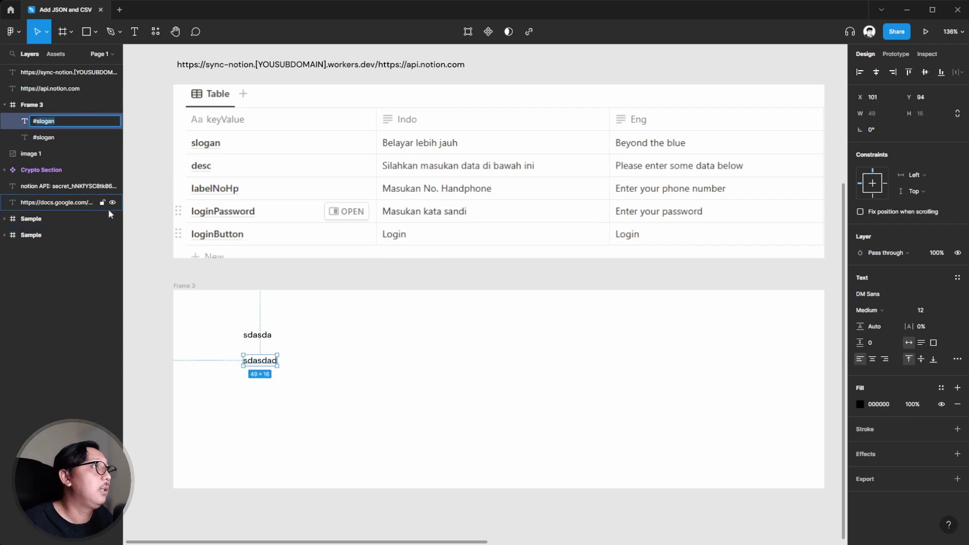
pyautogui.write('#desc')
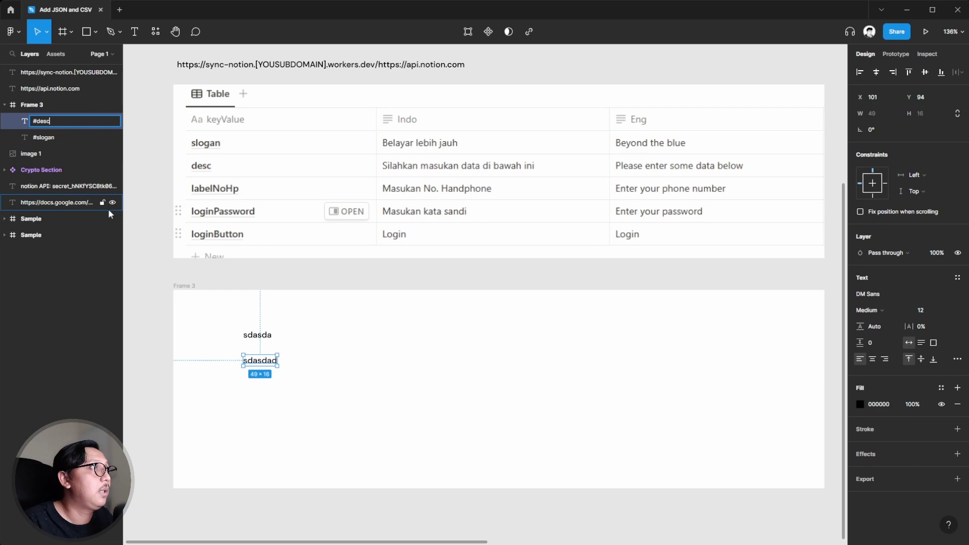
pyautogui.press('Return')
pyautogui.click(362, 310)
# Step: Duplicate the #desc text below itself at about Y 140 and rename the copy to #lableNoHp
pyautogui.moveTo(267, 361); pyautogui.dragTo(268, 399)
pyautogui.click(338, 403)
pyautogui.click(260, 392)
pyautogui.hotkey('ctrl', 'r')
pyautogui.press('Right')
pyautogui.press('BackSpace')
pyautogui.press('BackSpace')
pyautogui.press('BackSpace')
pyautogui.press('BackSpace')
pyautogui.press('BackSpace')
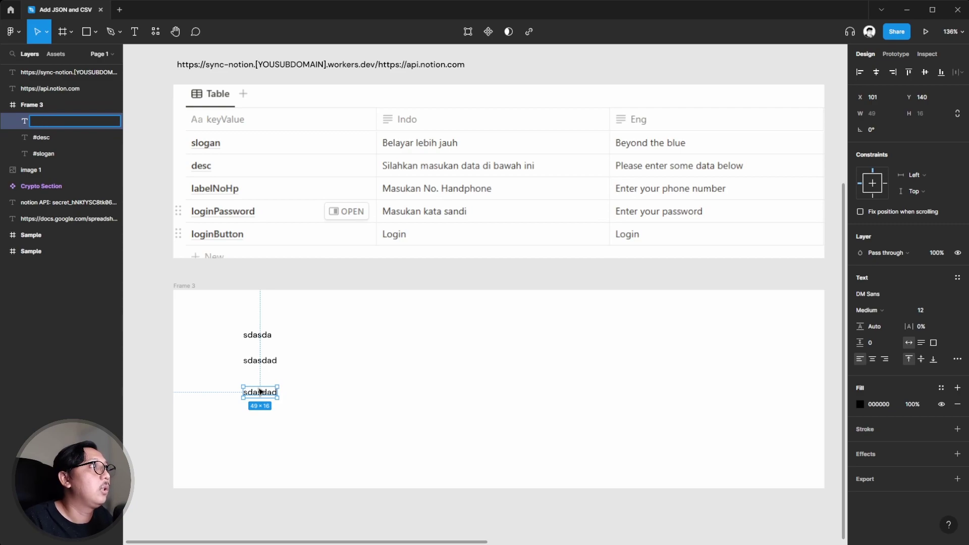
pyautogui.write('#lab')
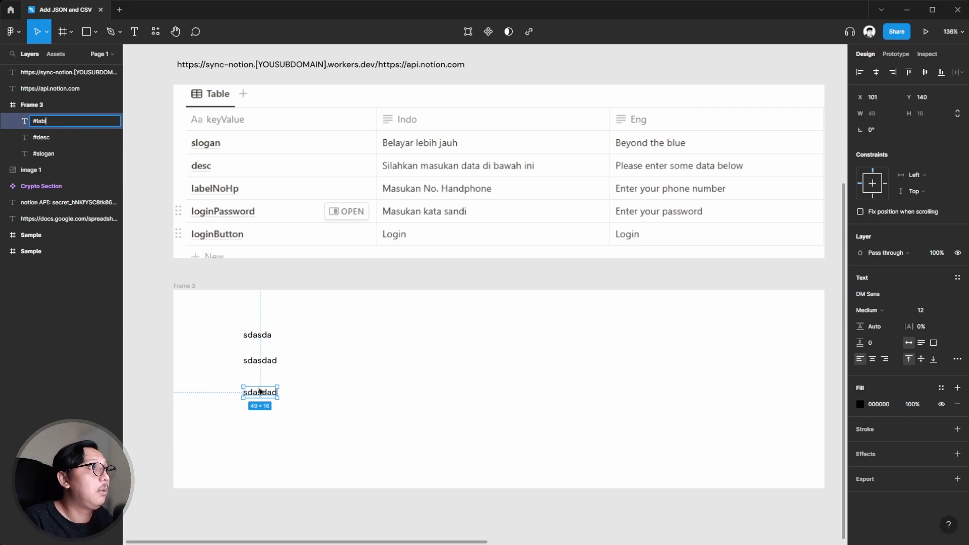
pyautogui.write('leNoHp')
pyautogui.press('Return')
pyautogui.click(420, 461)
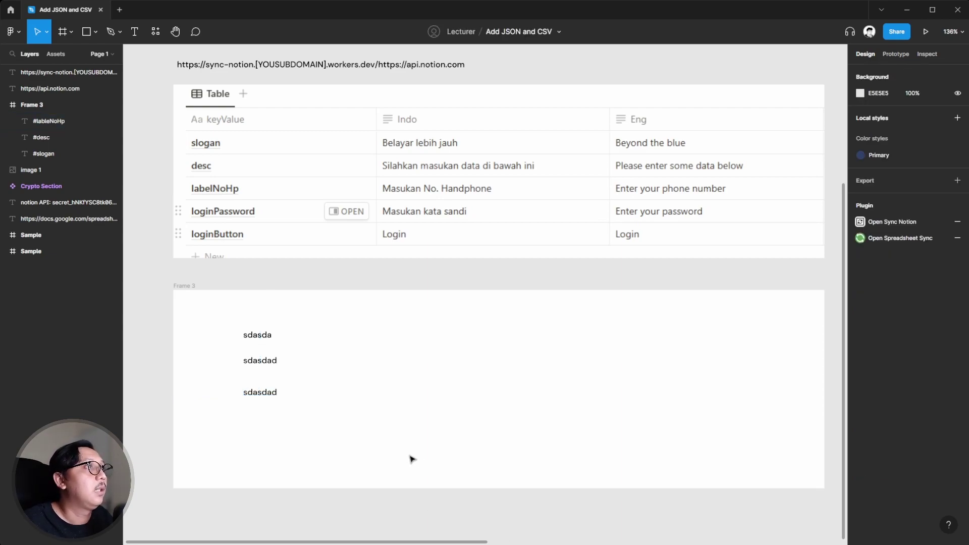
# Step: Duplicate the #lableNoHp text below itself at about Y 177 and rename the copy to #lablePassword
pyautogui.moveTo(266, 392); pyautogui.dragTo(298, 430)
pyautogui.hotkey('ctrl', 'r')
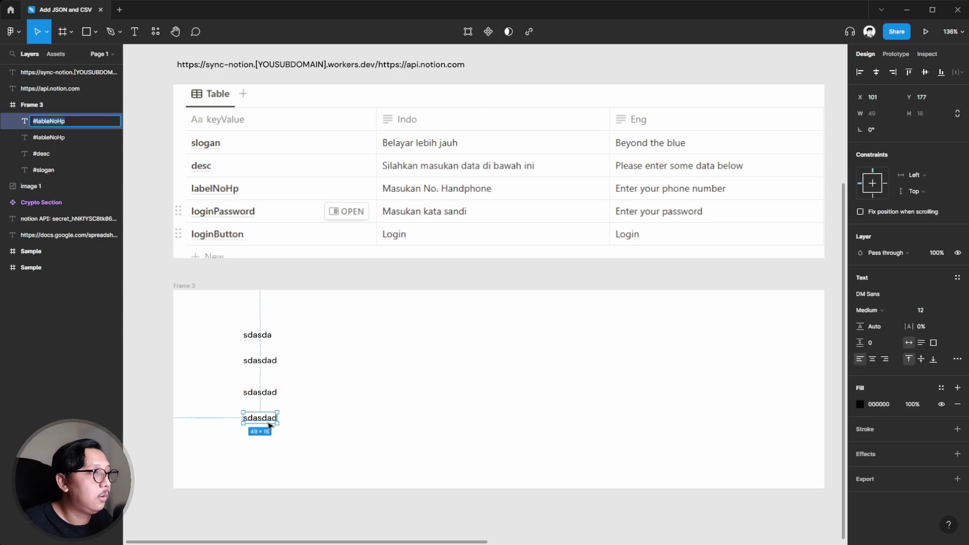
pyautogui.press('Right')
pyautogui.press('BackSpace')
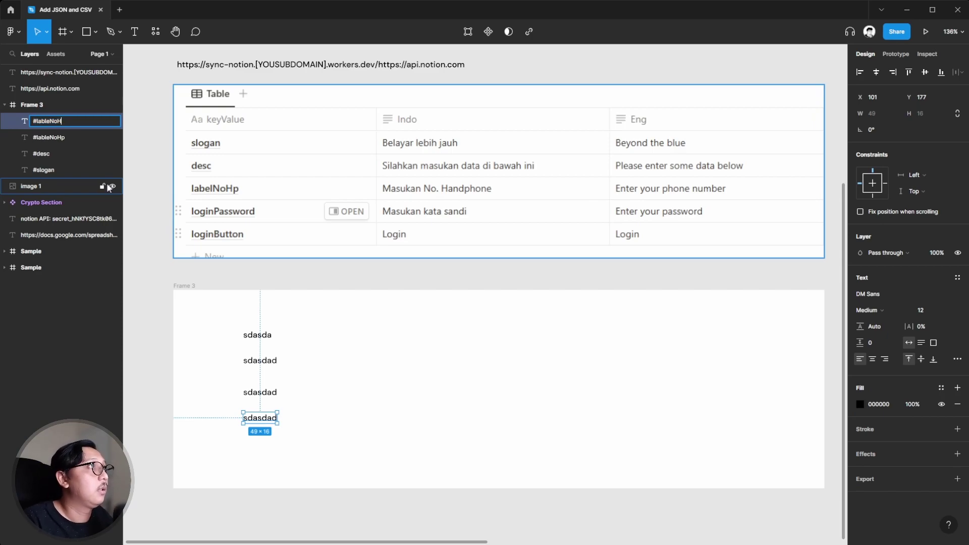
pyautogui.press('BackSpace')
pyautogui.press('BackSpace')
pyautogui.press('BackSpace')
pyautogui.press('BackSpace')
pyautogui.press('BackSpace')
pyautogui.write('ablePass')
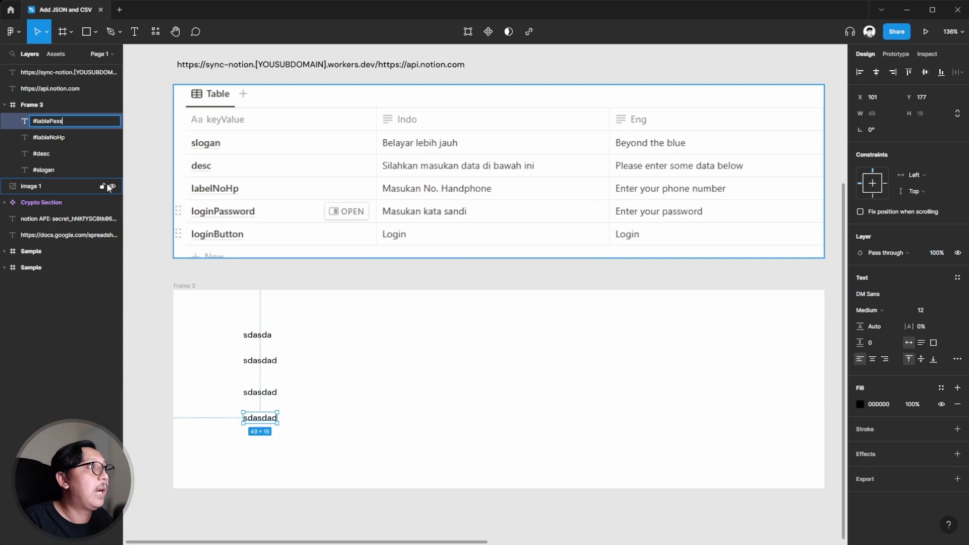
pyautogui.write('word')
pyautogui.click(336, 432)
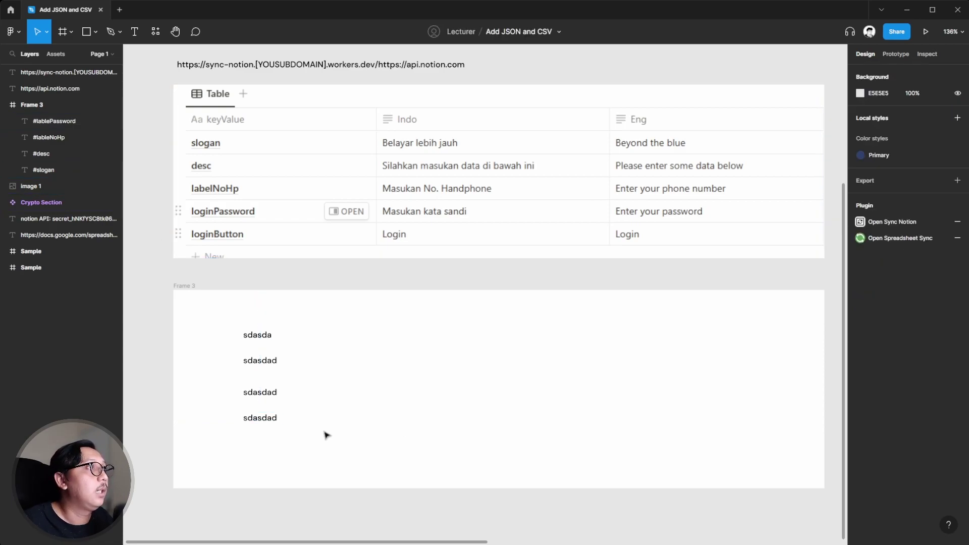
# Step: Duplicate the #lablePassword text below itself at about Y 218 and rename the copy to #lableButton
pyautogui.moveTo(269, 427); pyautogui.dragTo(262, 446)
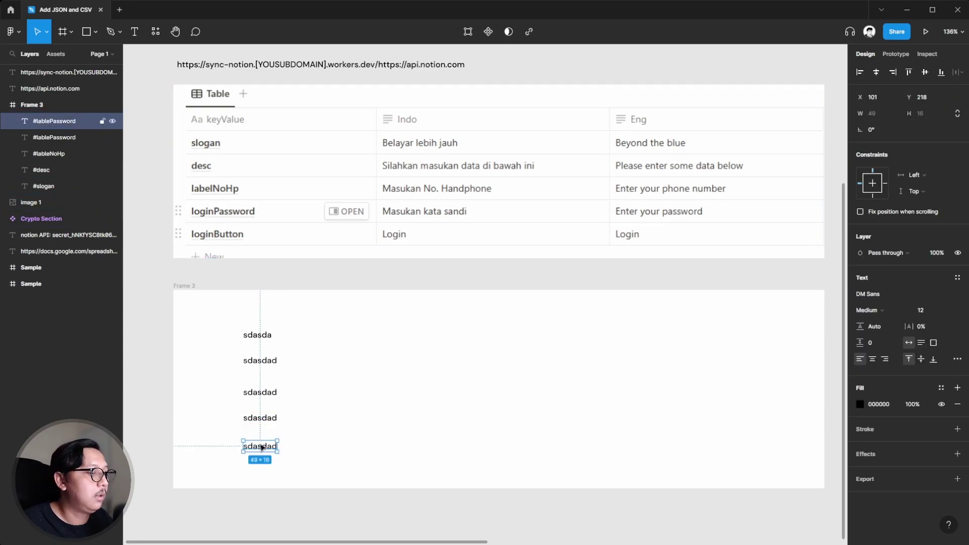
pyautogui.hotkey('ctrl', 'r')
pyautogui.press('End')
pyautogui.press('BackSpace')
pyautogui.press('BackSpace')
pyautogui.press('BackSpace')
pyautogui.press('BackSpace')
pyautogui.press('BackSpace')
pyautogui.press('BackSpace')
pyautogui.press('BackSpace')
pyautogui.press('BackSpace')
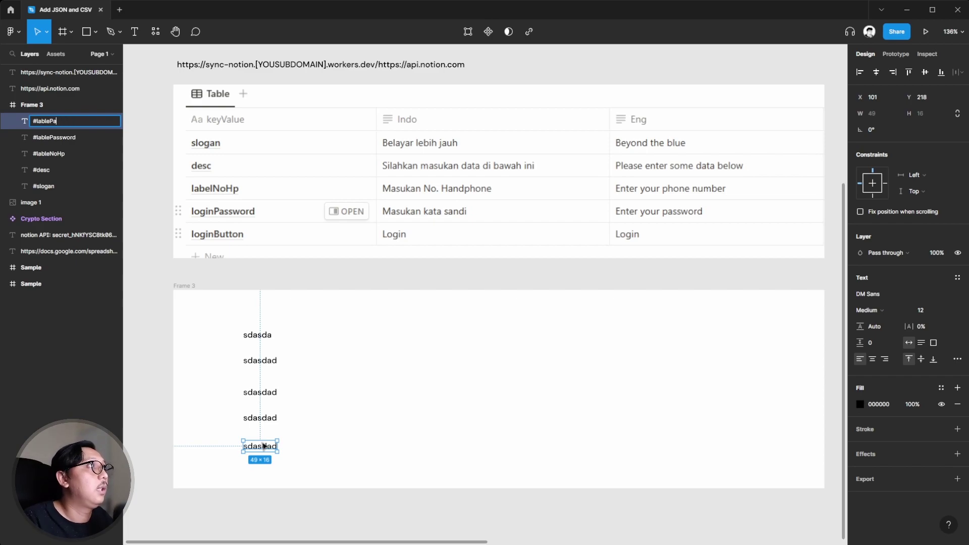
pyautogui.write('Button')
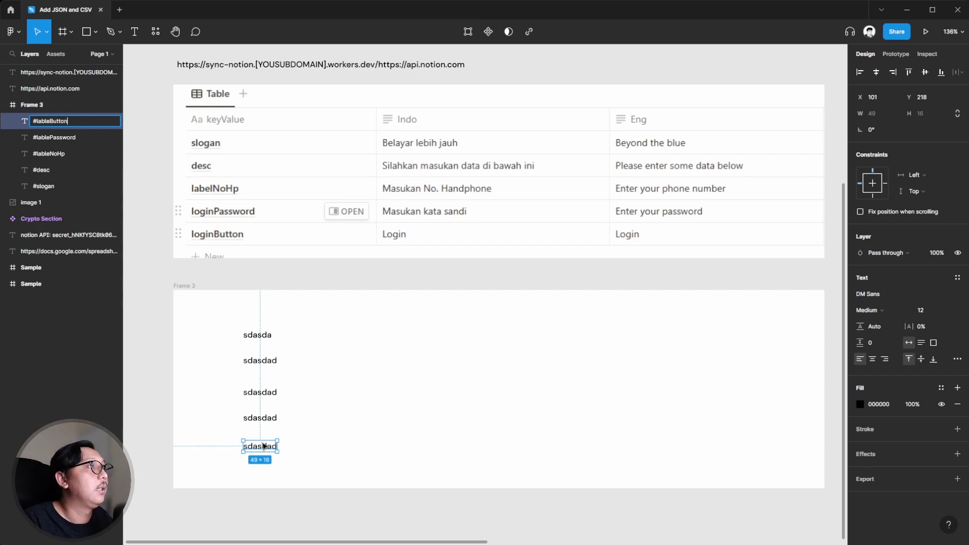
pyautogui.press('Return')
pyautogui.click(412, 454)
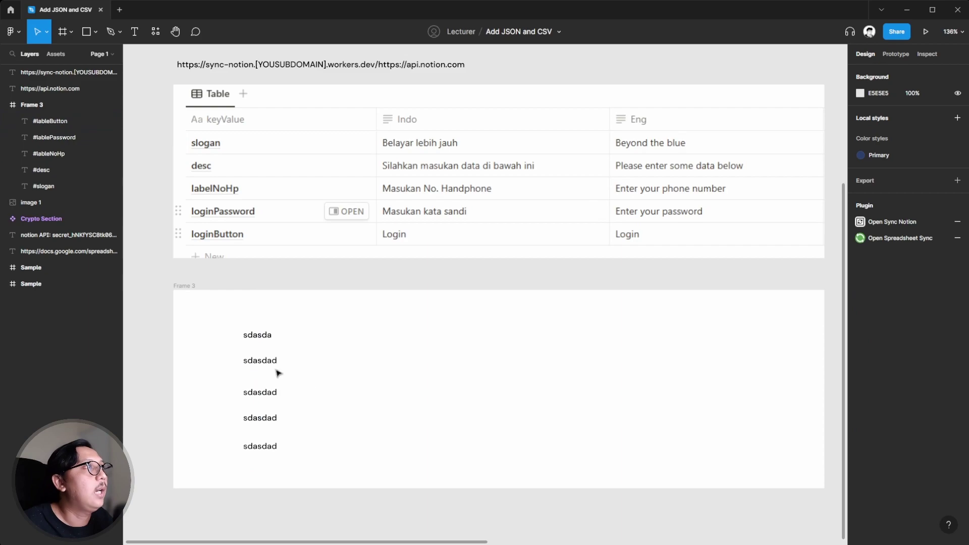
# Step: Move all five text layers in Frame 3 together toward the frame's left edge, to about X 64
pyautogui.moveTo(206, 314); pyautogui.dragTo(337, 474)
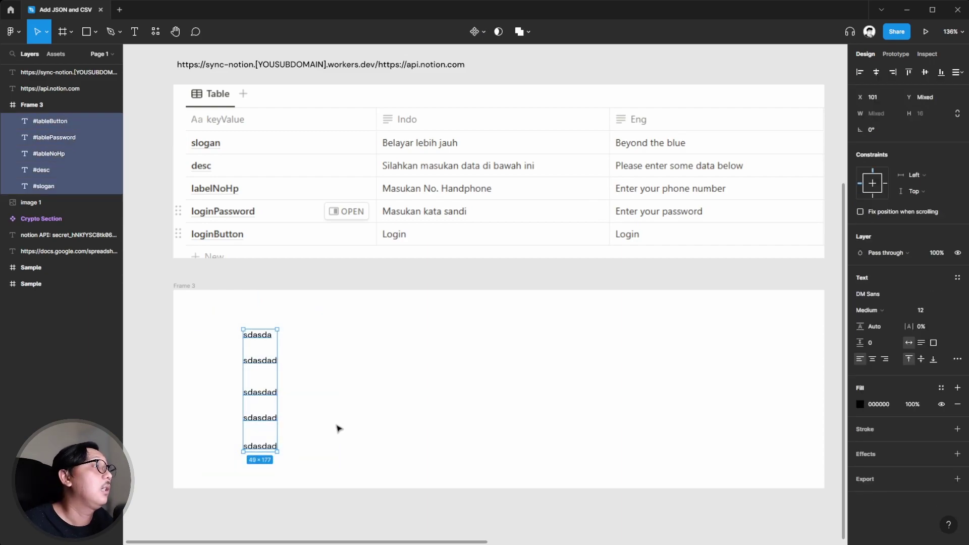
pyautogui.moveTo(266, 389); pyautogui.dragTo(241, 389)
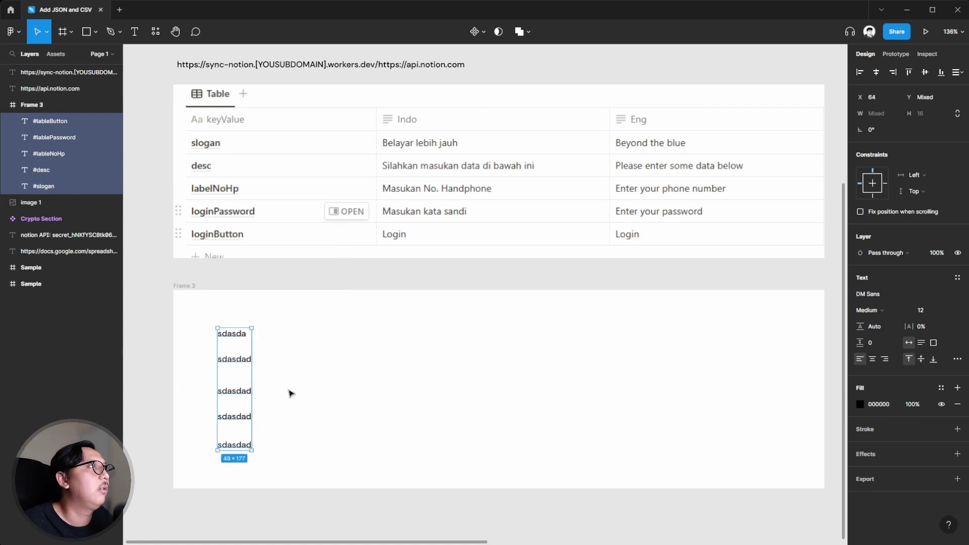
pyautogui.click(342, 382)
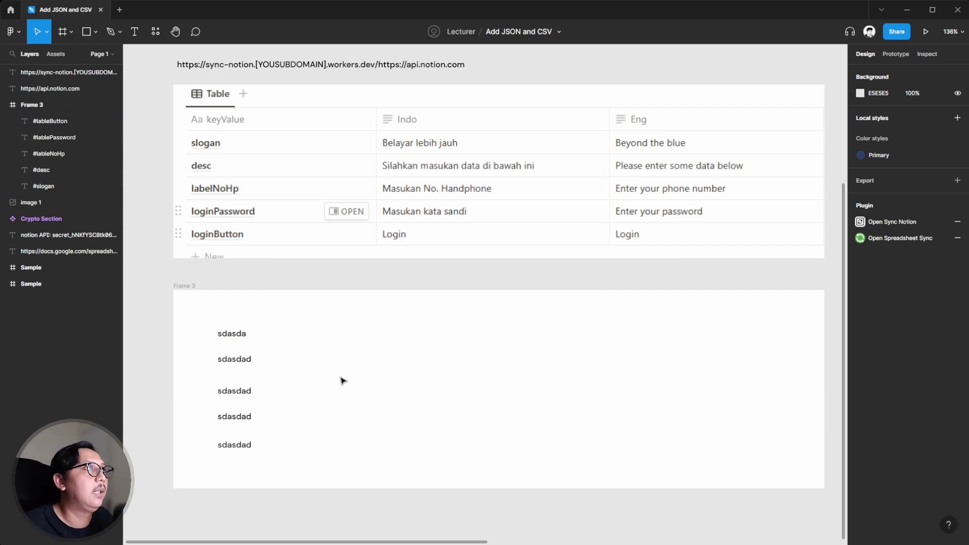
# Step: Run the Sync Notion plugin and move its window clear of the workers.dev proxy URL template above the table image
pyautogui.click(149, 31)
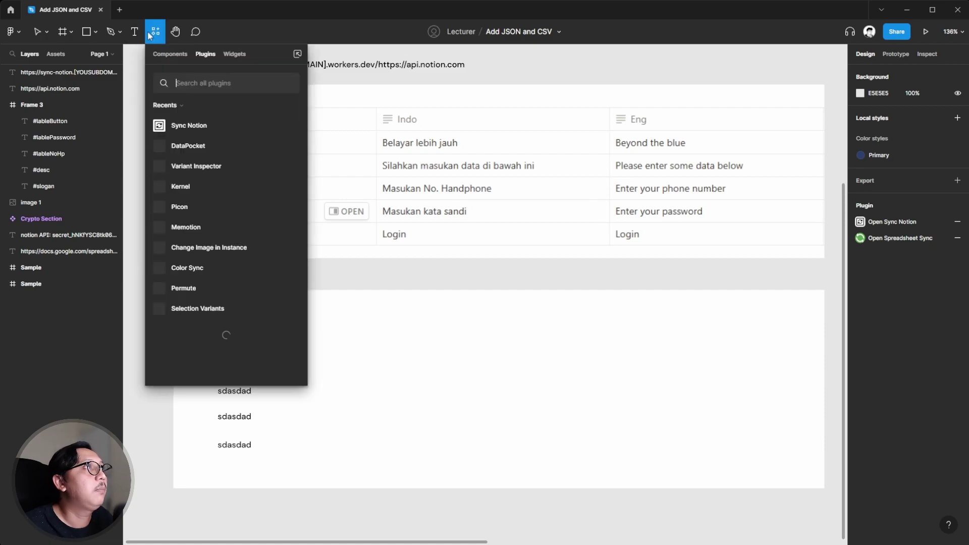
pyautogui.click(173, 126)
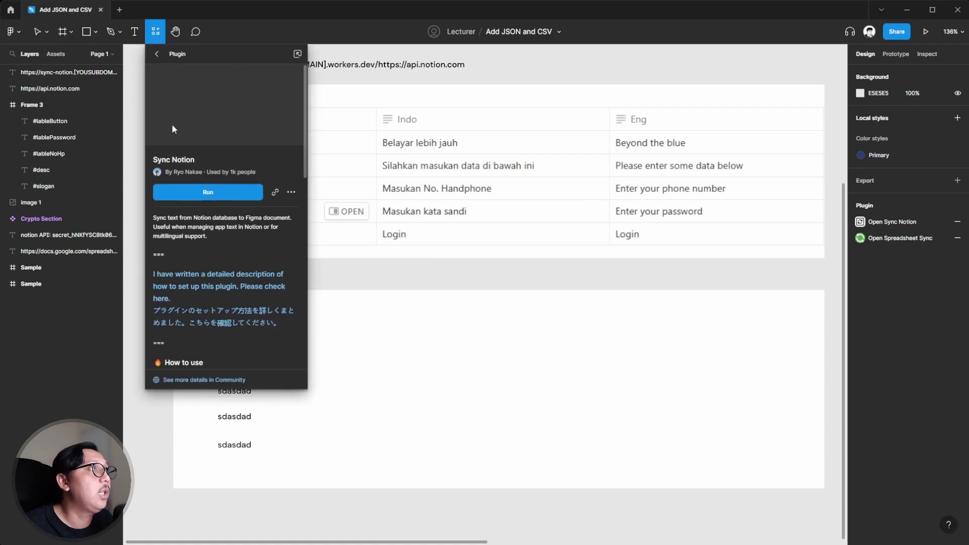
pyautogui.click(173, 197)
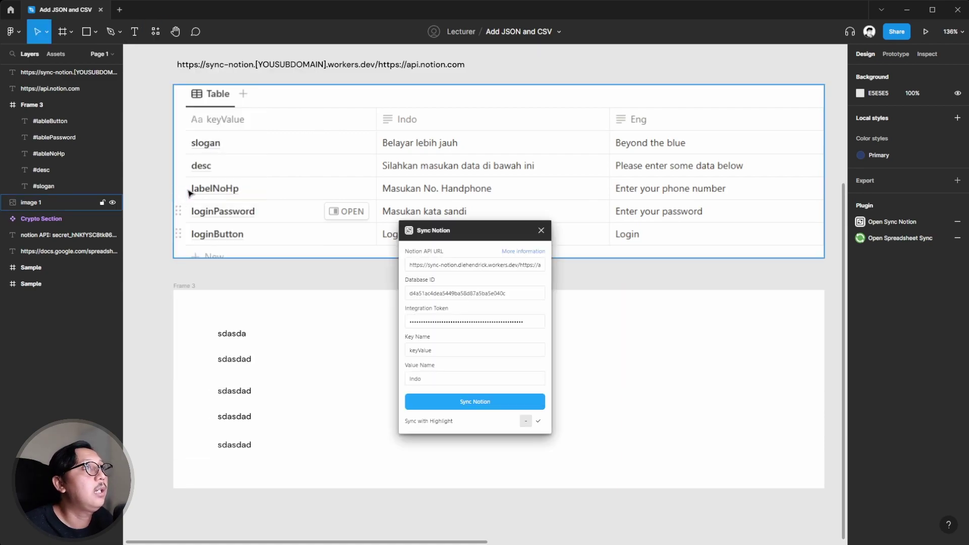
pyautogui.moveTo(443, 225); pyautogui.dragTo(437, 186)
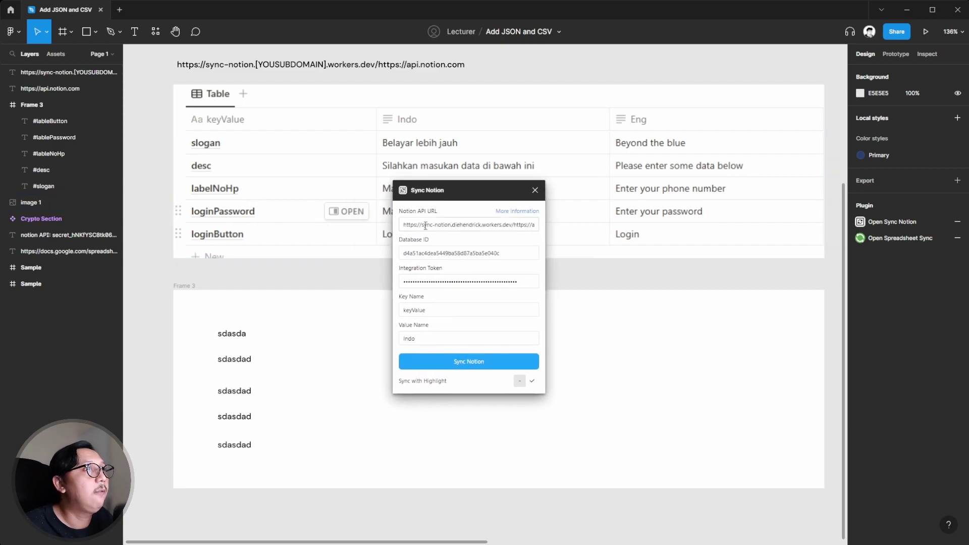
pyautogui.click(393, 228)
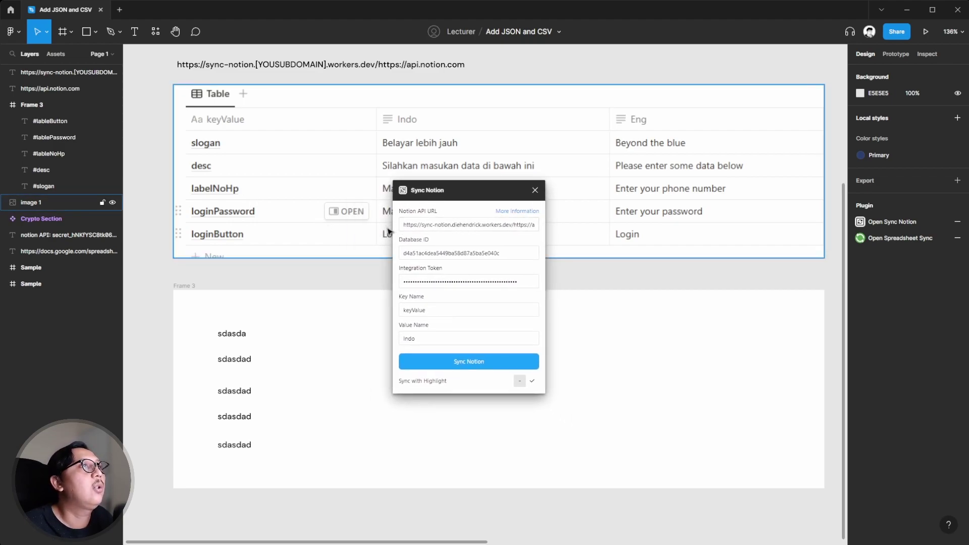
pyautogui.scroll(3, 392, 223)
pyautogui.scroll(1, 392, 222)
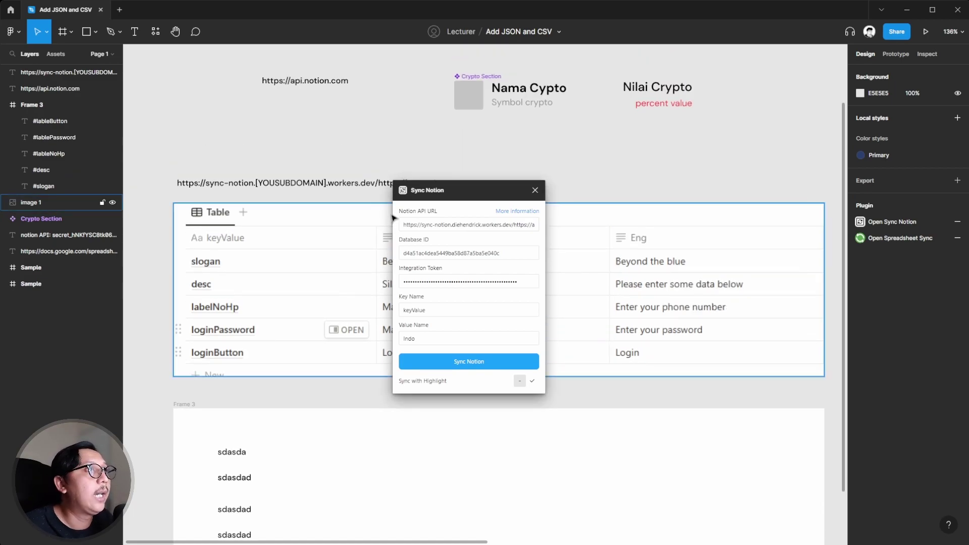
pyautogui.moveTo(448, 194); pyautogui.dragTo(339, 241)
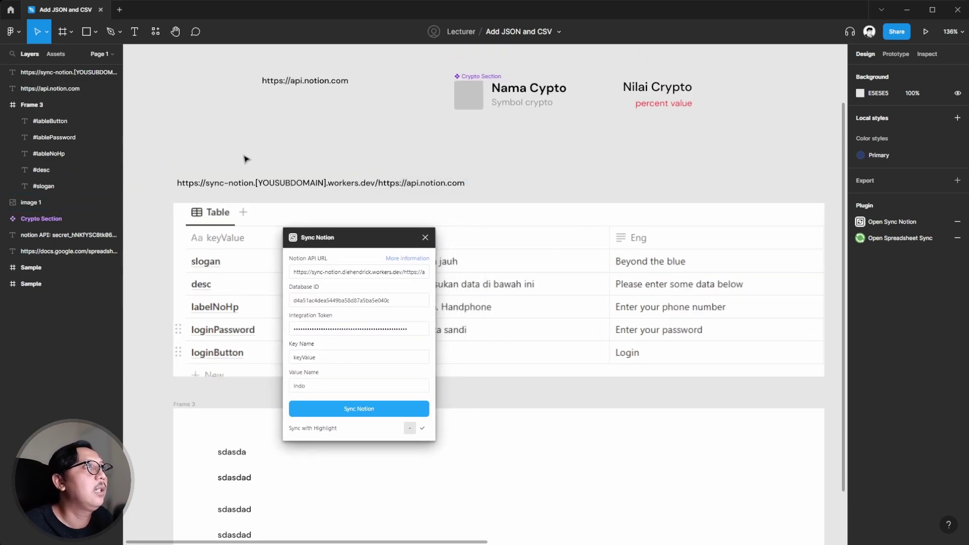
# Step: Examine the parts of the sync-notion workers.dev proxy URL template above the table image, from its start to the workers.dev domain
pyautogui.keyDown('ctrl'); pyautogui.scroll(3, 245, 156); pyautogui.keyUp('ctrl')
pyautogui.doubleClick(193, 197)
pyautogui.click(181, 193)
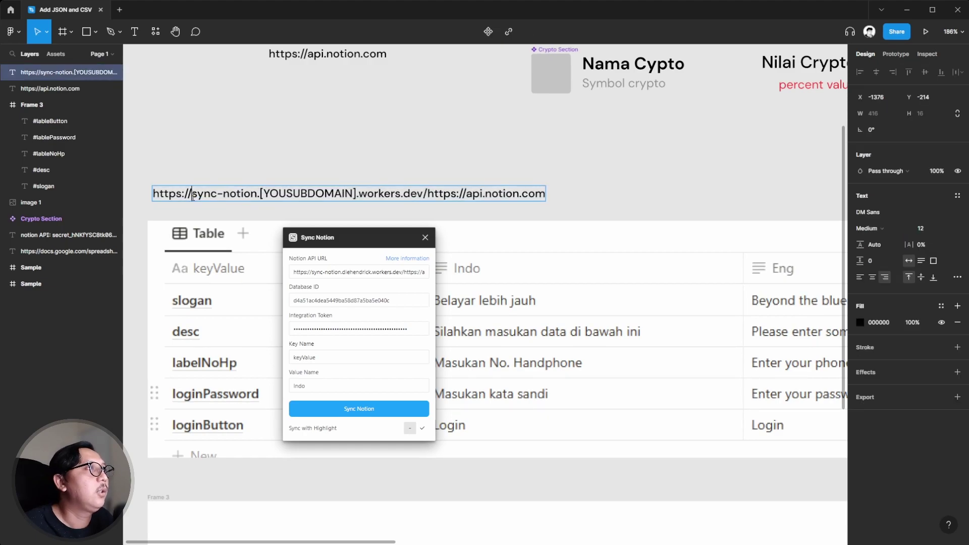
pyautogui.click(154, 193)
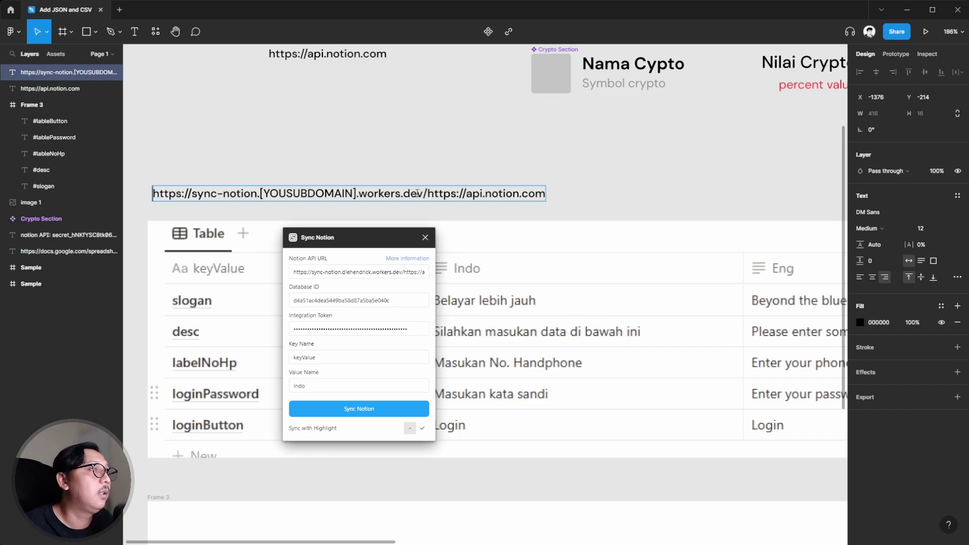
pyautogui.press('Escape')
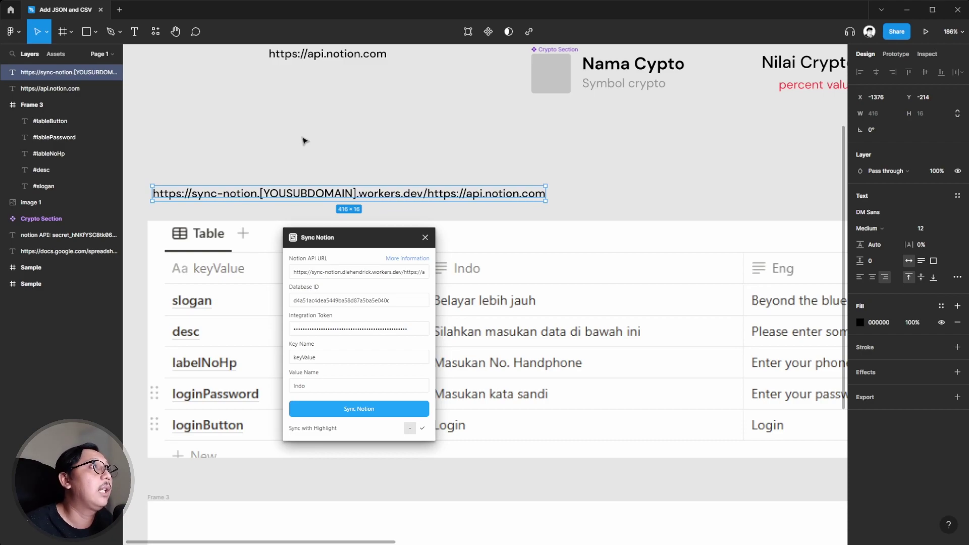
pyautogui.click(315, 156)
pyautogui.doubleClick(381, 197)
pyautogui.click(417, 195)
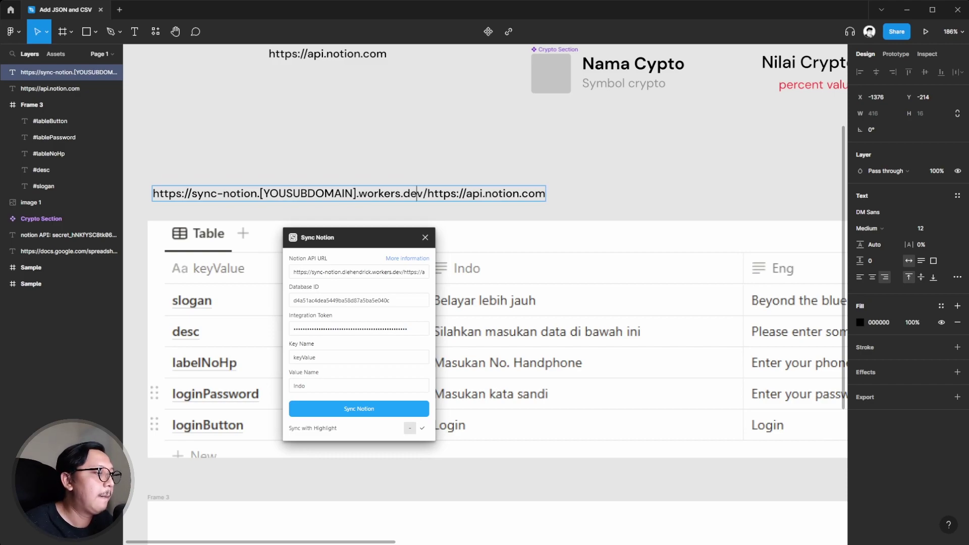
# Step: Switch to the browser and read the Sync Notion setup wiki from the integration steps through the Step 7 plugin settings
pyautogui.hotkey('alt', 'Tab')
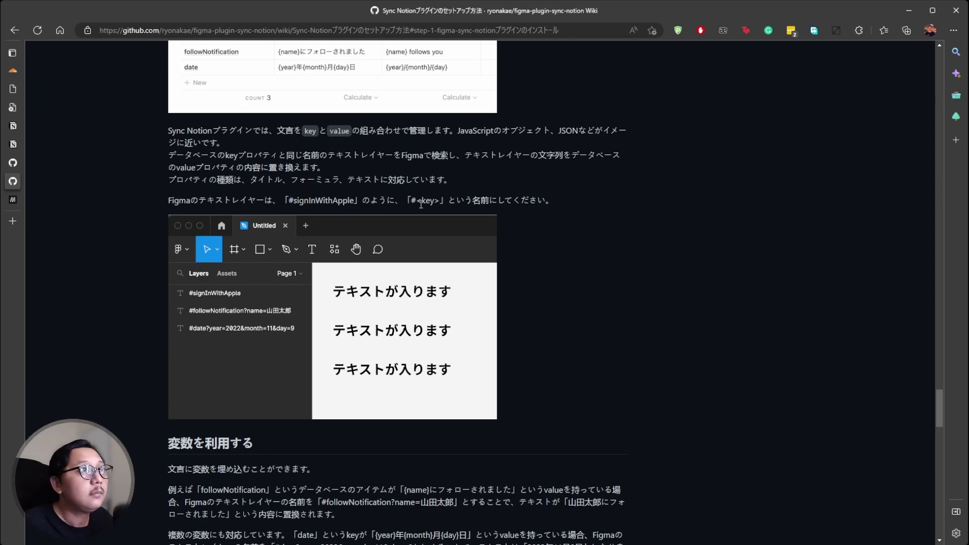
pyautogui.scroll(-1, 417, 209)
pyautogui.scroll(15, 415, 204)
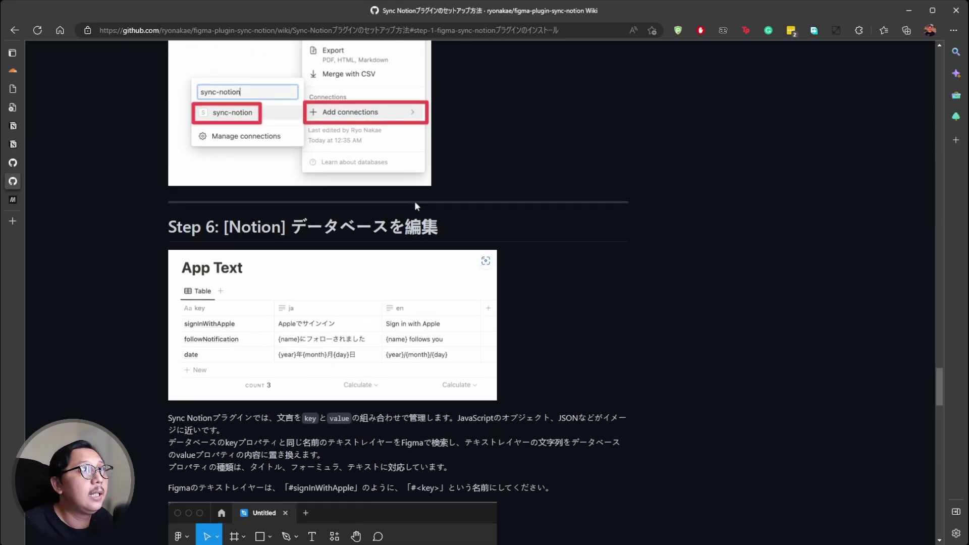
pyautogui.scroll(10, 417, 204)
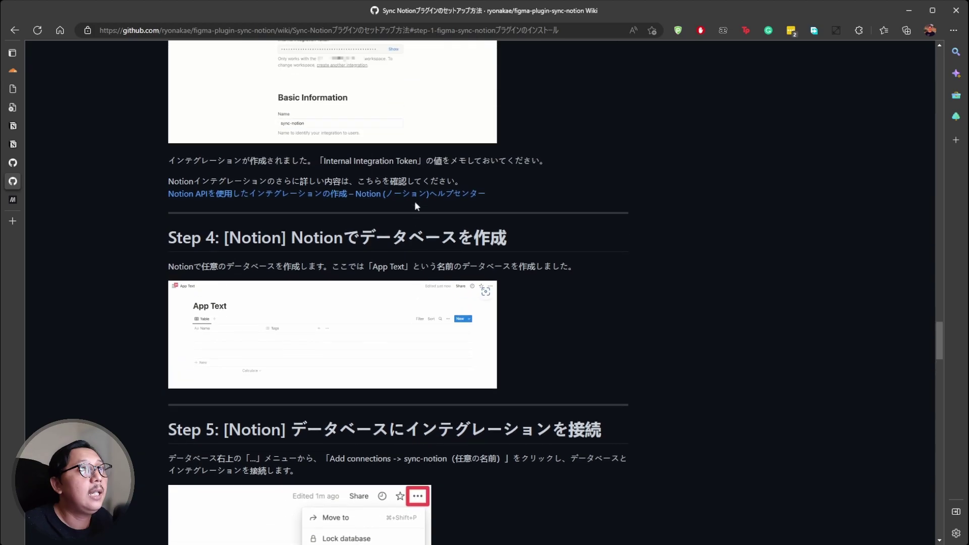
pyautogui.scroll(15, 414, 201)
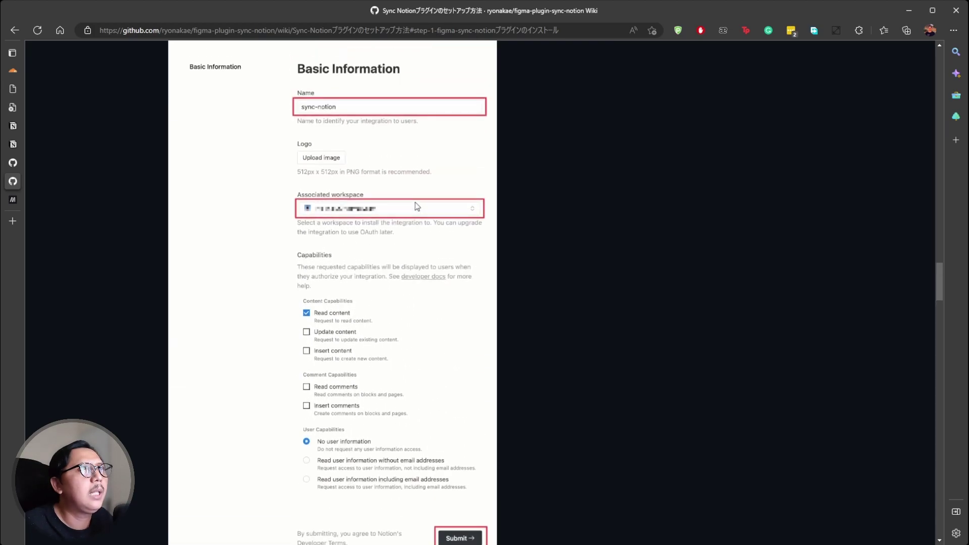
pyautogui.scroll(-20, 414, 201)
pyautogui.scroll(-15, 414, 201)
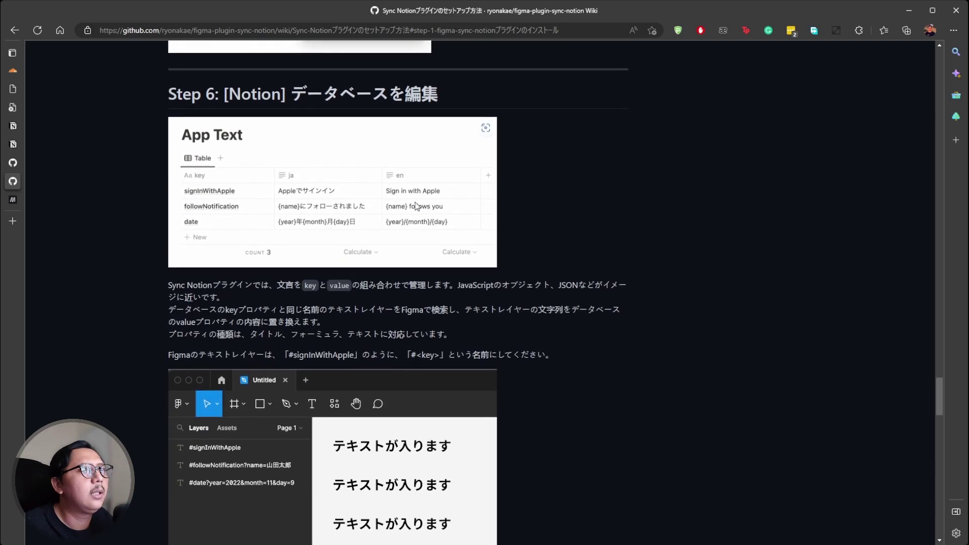
pyautogui.scroll(-15, 415, 203)
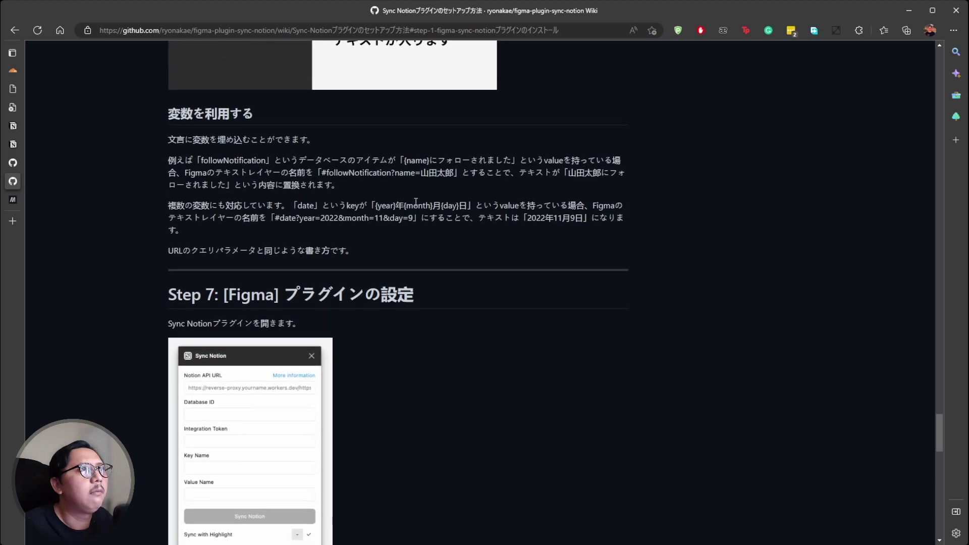
pyautogui.scroll(-1, 391, 269)
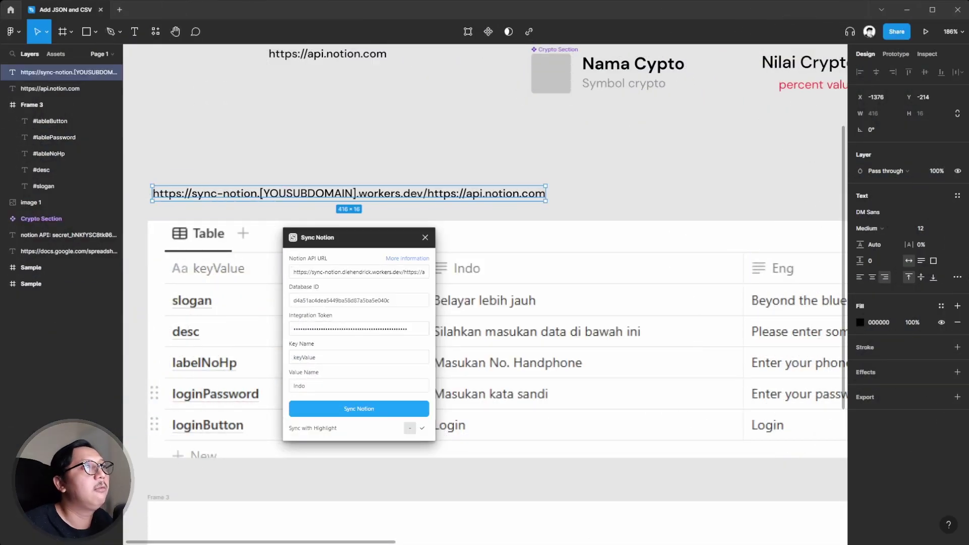
# Step: Return to Figma and examine the Notion API URL and Database ID fields of the Sync Notion plugin
pyautogui.click(383, 147)
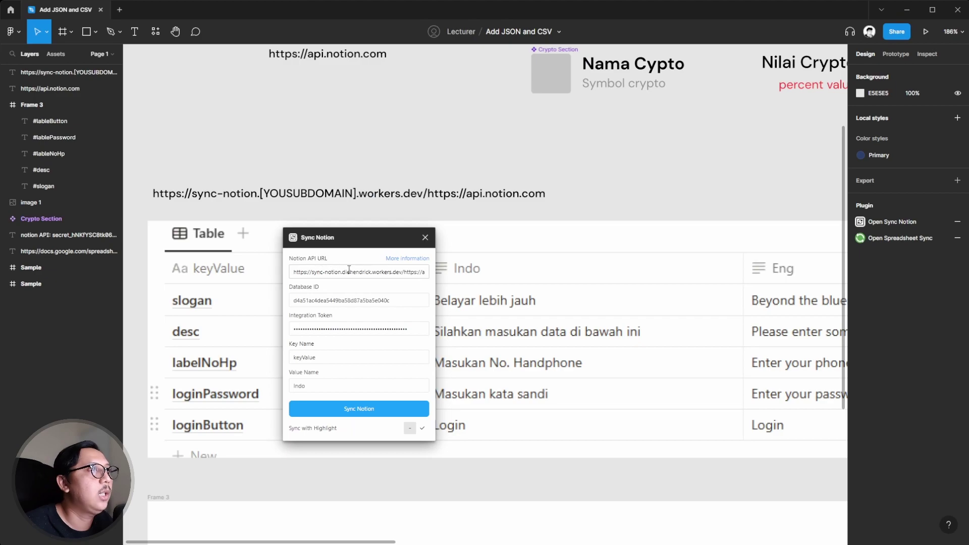
pyautogui.click(380, 272)
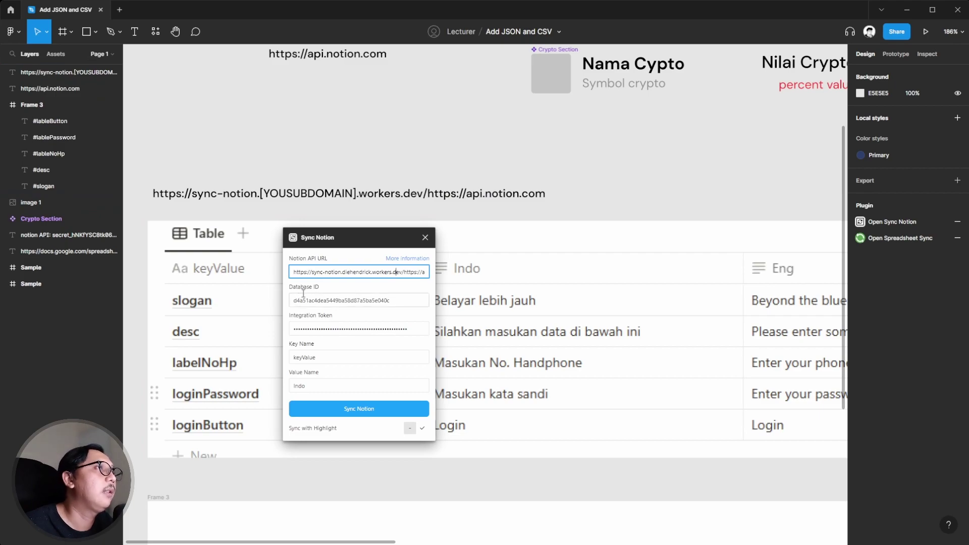
pyautogui.click(317, 299)
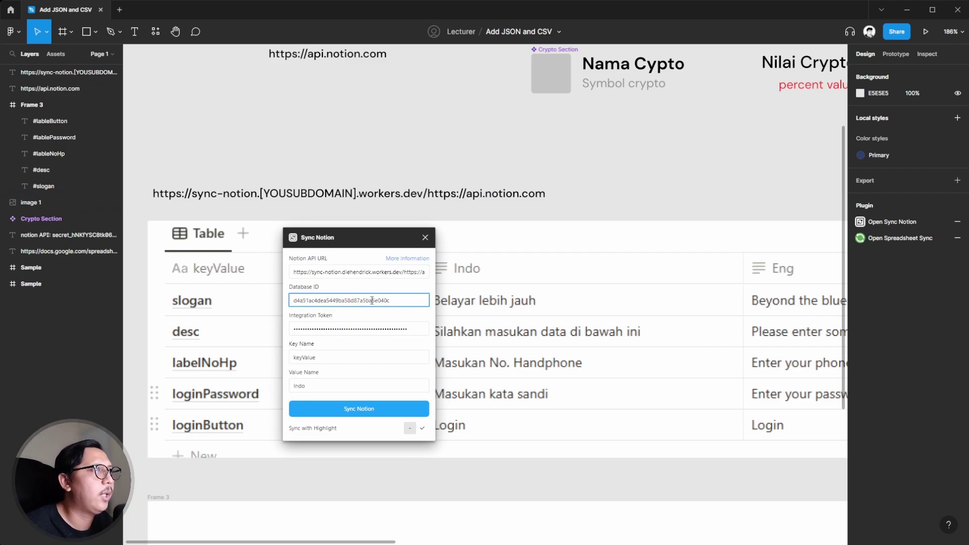
pyautogui.click(372, 301)
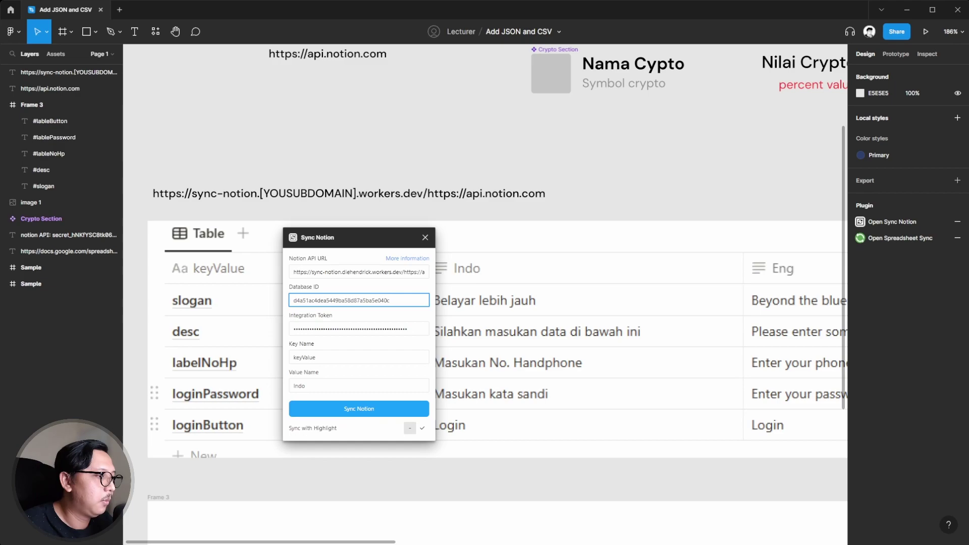
# Step: Locate the database ID in the URL of Notion's Sample data app page and compare it with the Sync Notion plugin's Database ID
pyautogui.hotkey('alt', 'Tab')
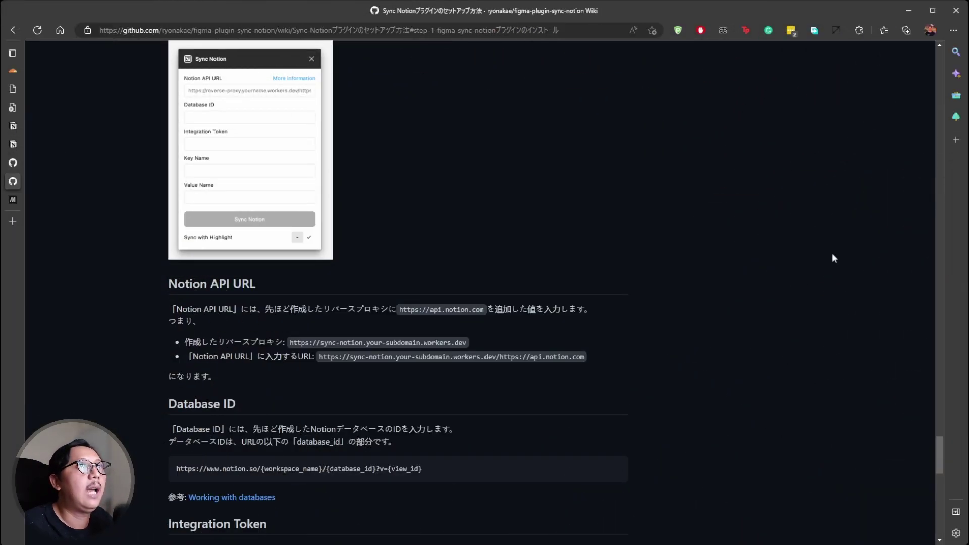
pyautogui.click(13, 144)
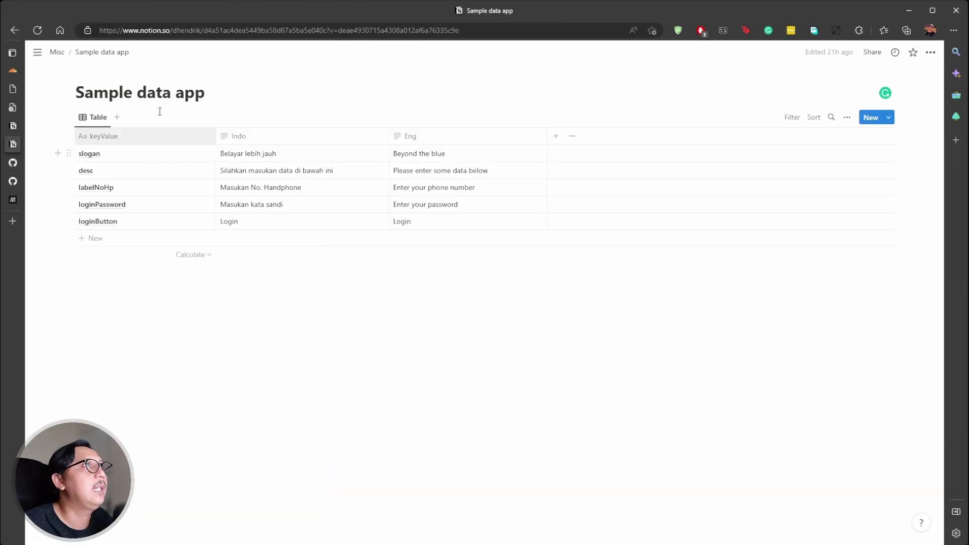
pyautogui.doubleClick(267, 30)
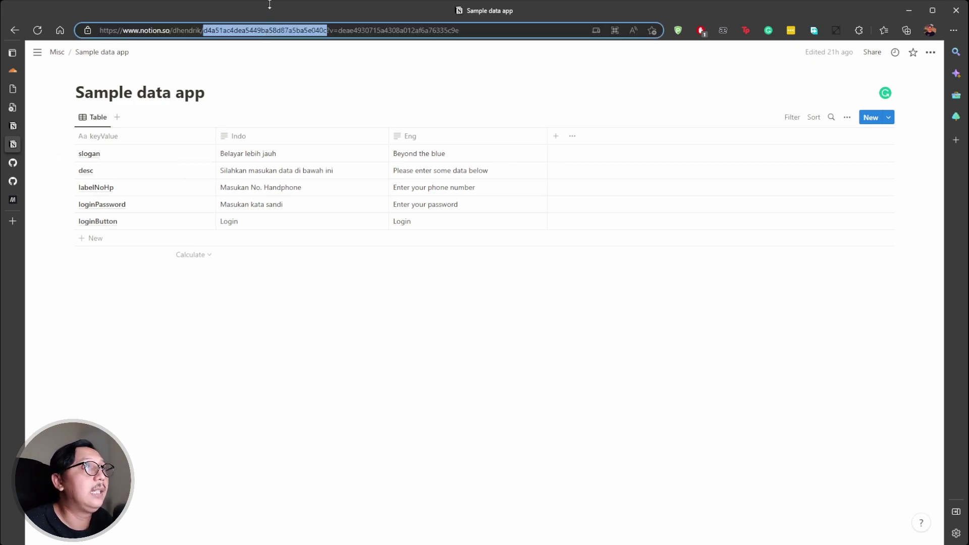
pyautogui.hotkey('alt', 'Tab')
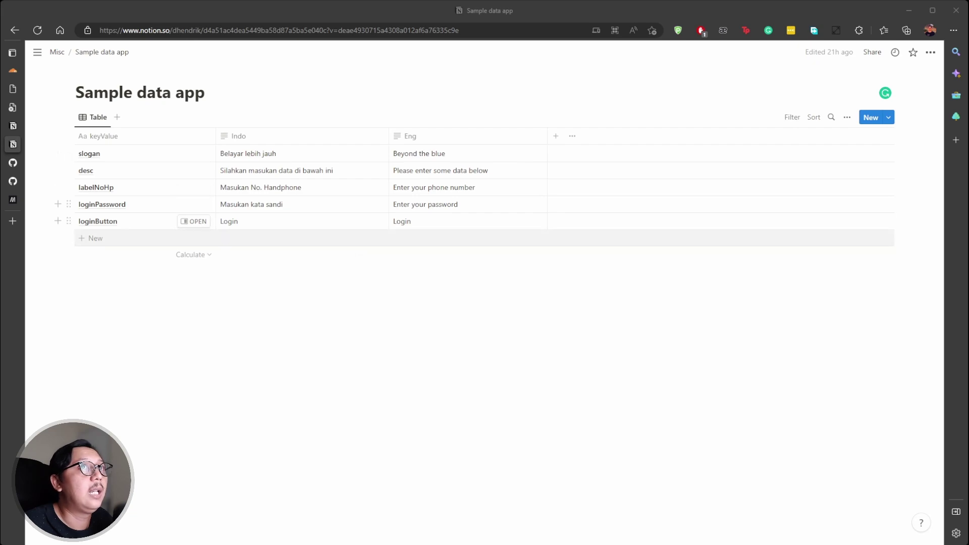
pyautogui.doubleClick(280, 31)
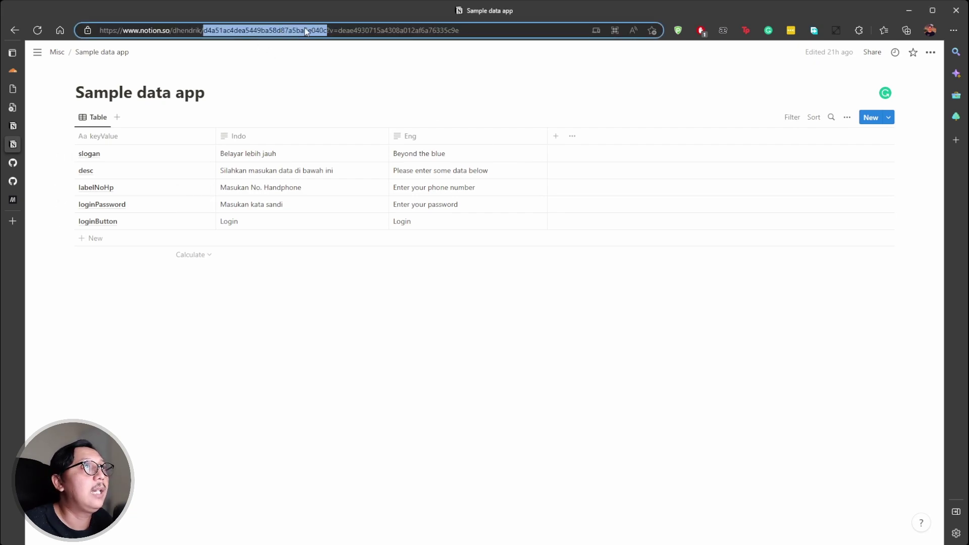
pyautogui.hotkey('alt', 'Tab')
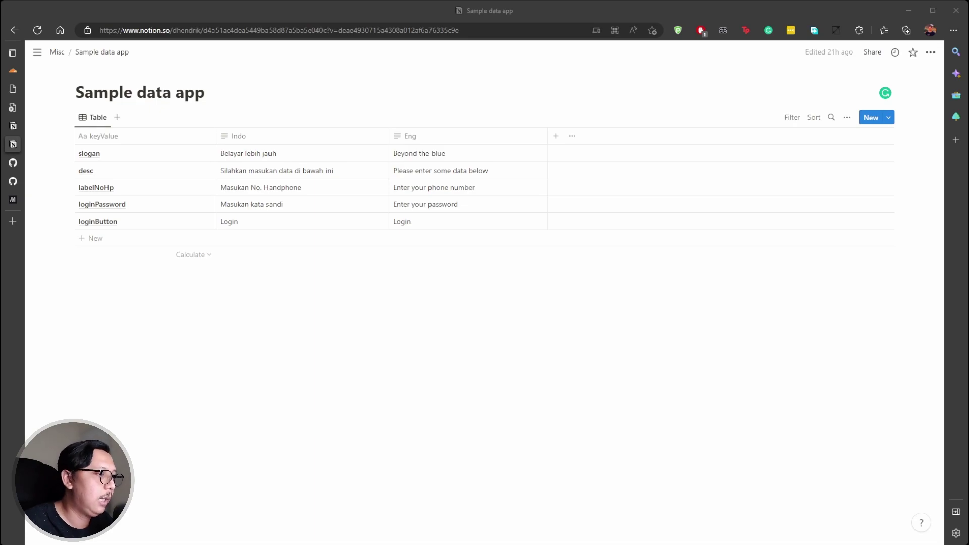
pyautogui.hotkey('alt', 'Tab')
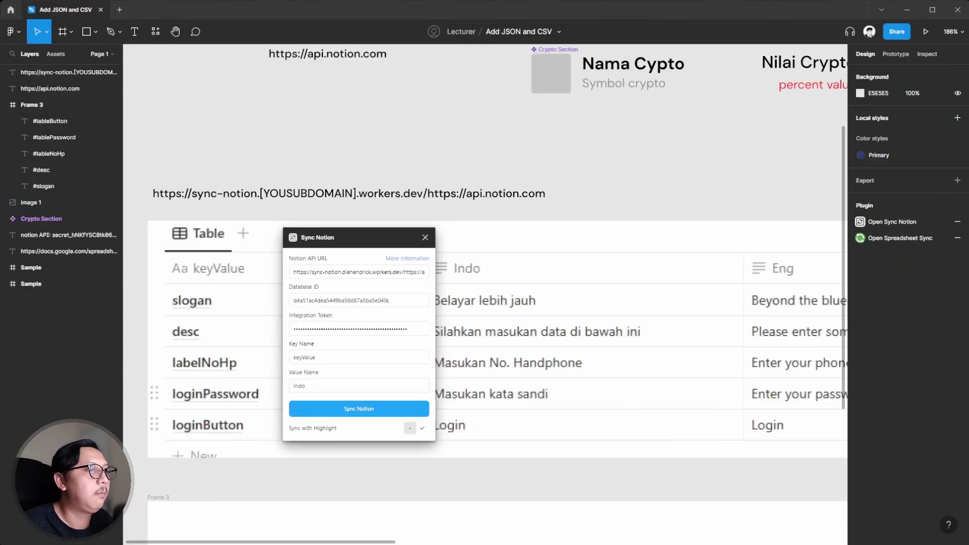
pyautogui.click(358, 301)
pyautogui.hotkey('ctrl', 'a')
# Step: Move the Sync Notion window over the middle of the table image, clear of the keyValue column
pyautogui.moveTo(371, 244); pyautogui.dragTo(475, 169)
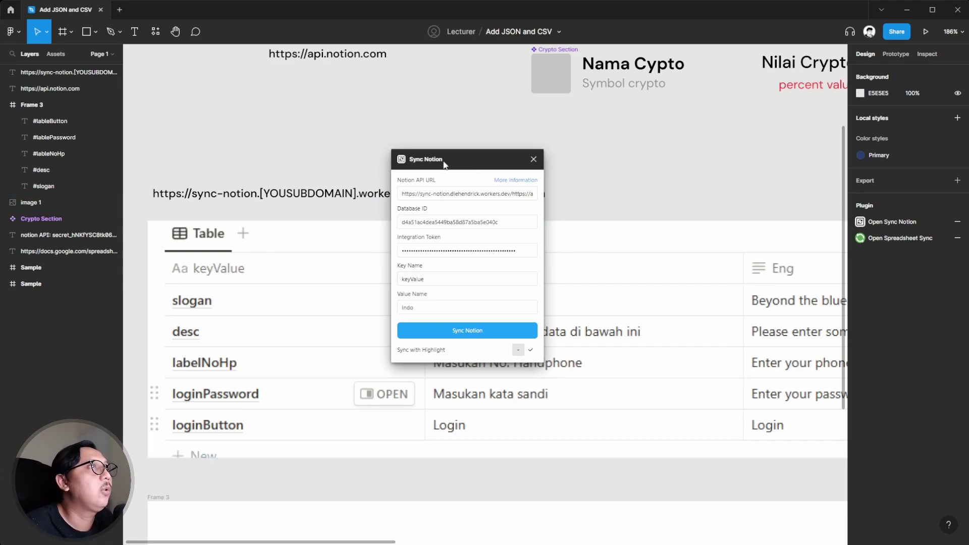
pyautogui.moveTo(445, 164); pyautogui.dragTo(523, 163)
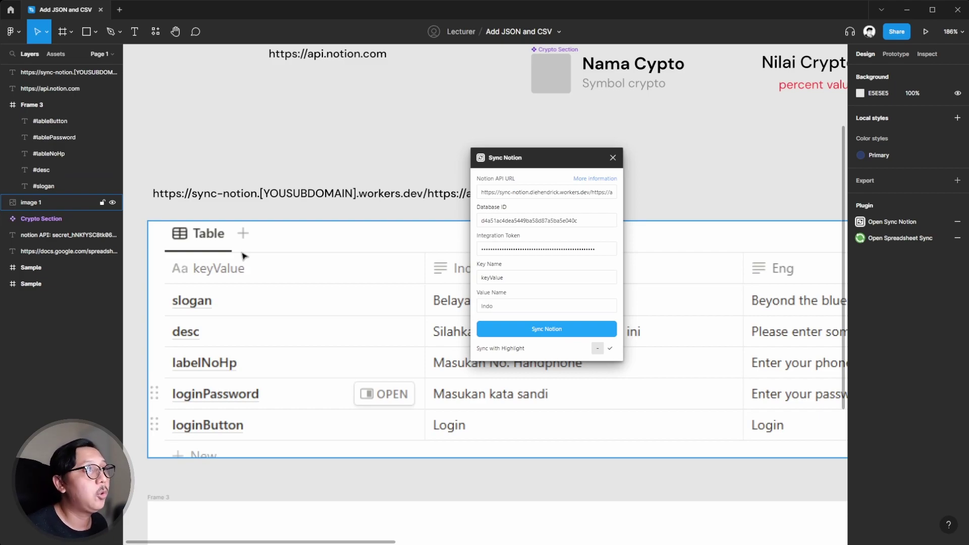
pyautogui.moveTo(545, 156); pyautogui.dragTo(321, 180)
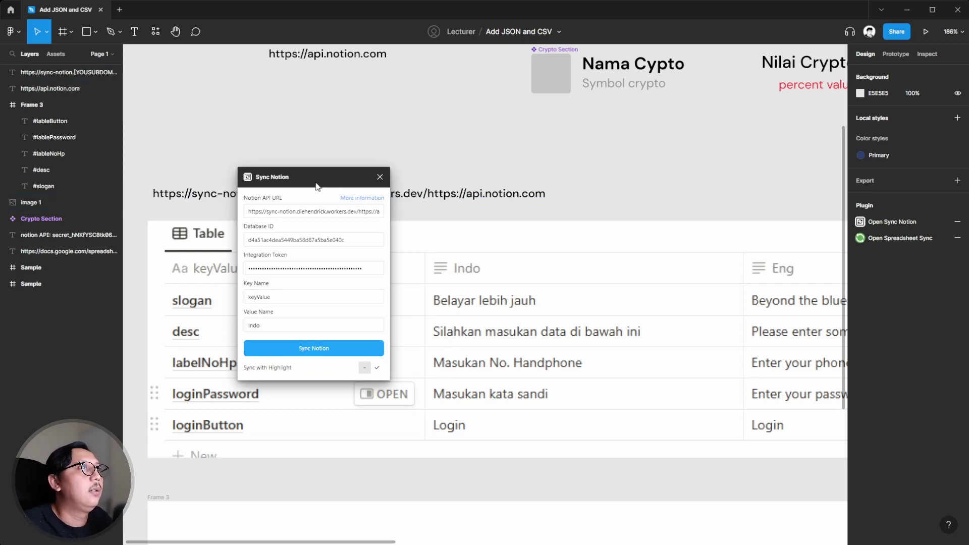
pyautogui.moveTo(308, 185); pyautogui.dragTo(515, 161)
# Step: Check Frame 3 and its five text layers and sync them from Notion with key name keyValue and value name Indo
pyautogui.scroll(-5, 296, 223)
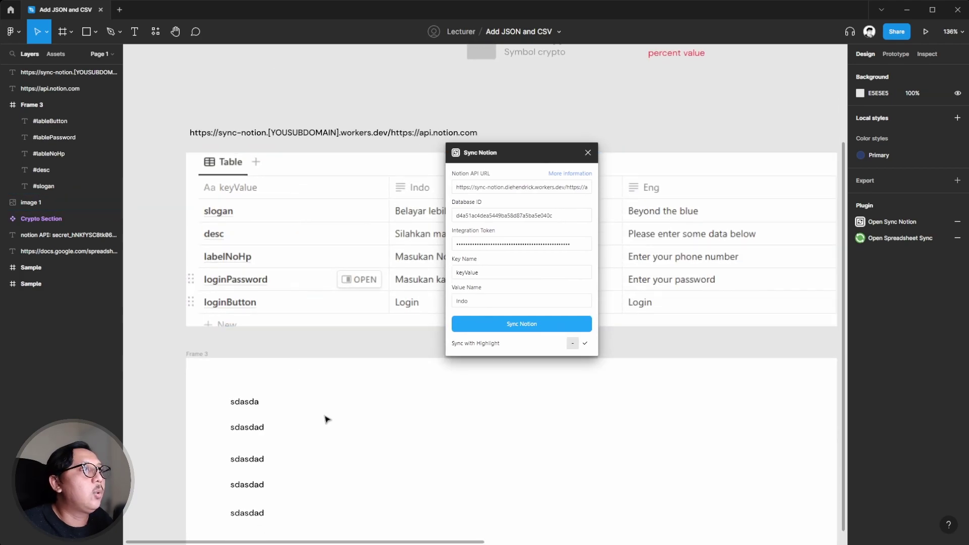
pyautogui.scroll(-1, 329, 417)
pyautogui.scroll(-3, 335, 415)
pyautogui.click(193, 272)
pyautogui.click(193, 273)
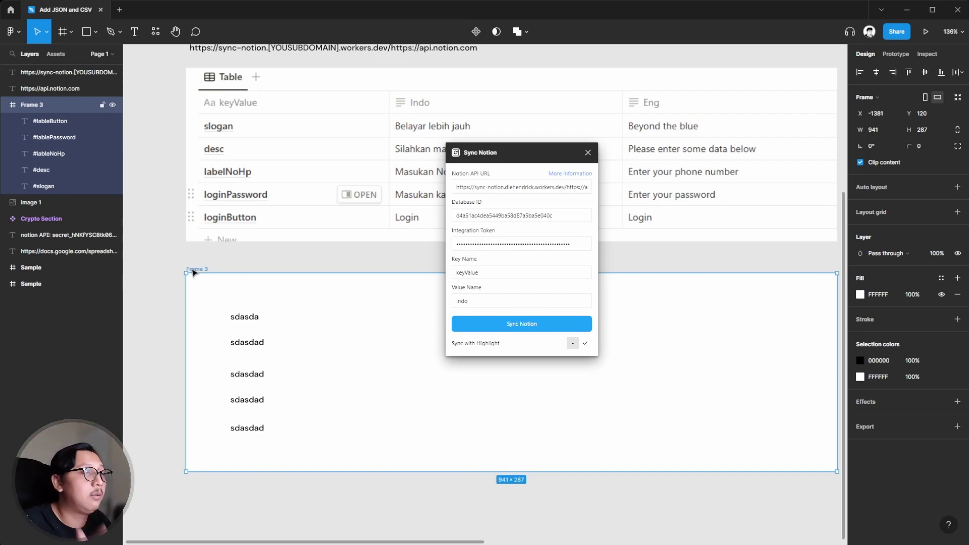
pyautogui.press('Escape')
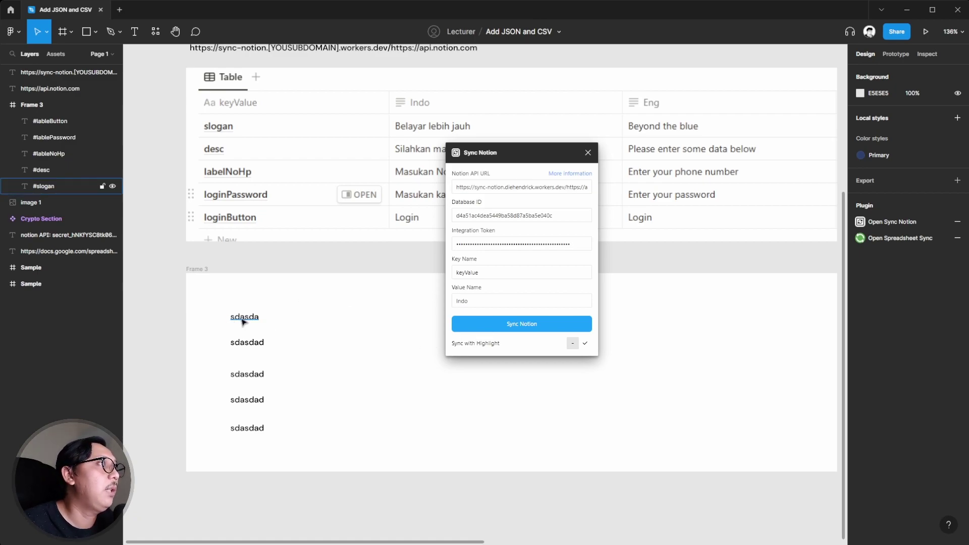
pyautogui.moveTo(210, 299); pyautogui.dragTo(291, 457)
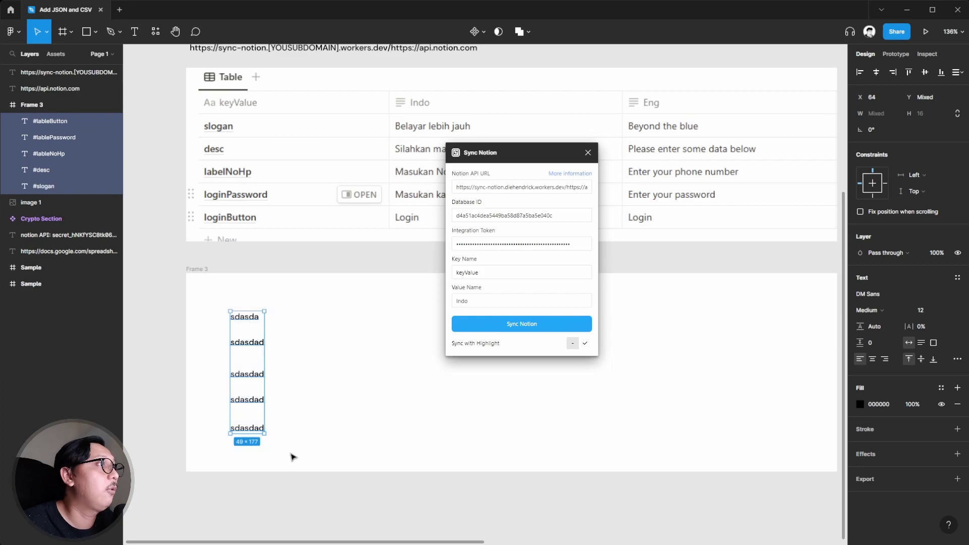
pyautogui.click(371, 388)
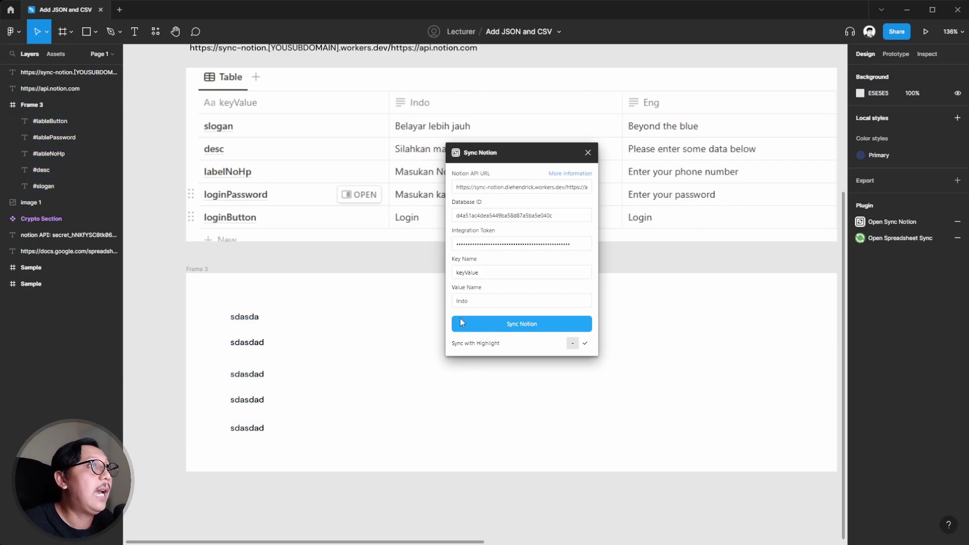
pyautogui.click(486, 330)
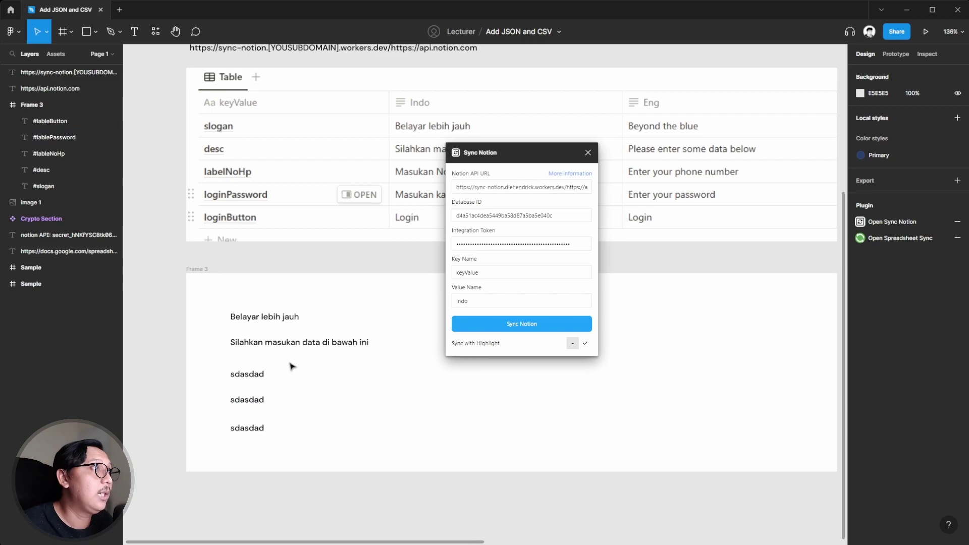
# Step: Rename the #lableNoHp text layer in Frame 3 as #labelNoHp to match the Notion key
pyautogui.click(253, 377)
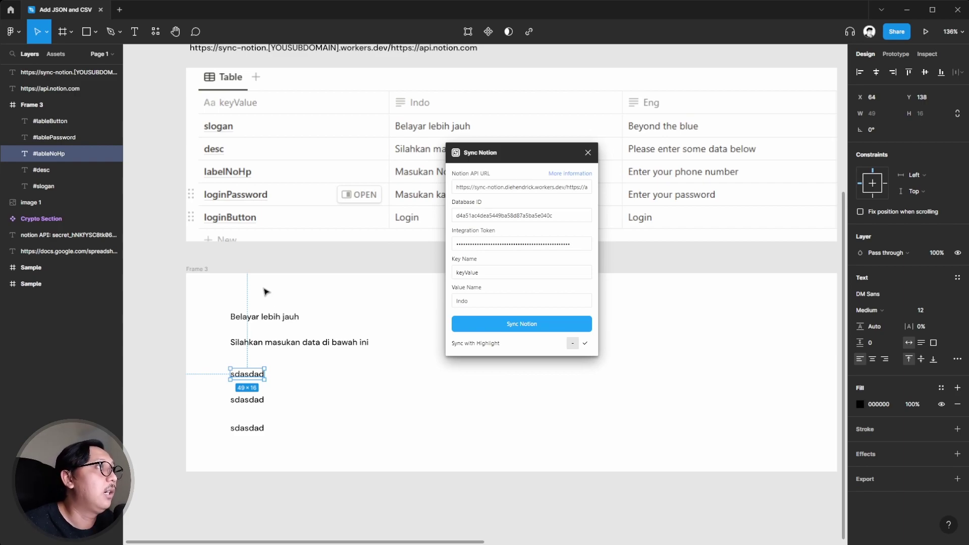
pyautogui.click(323, 389)
pyautogui.click(247, 374)
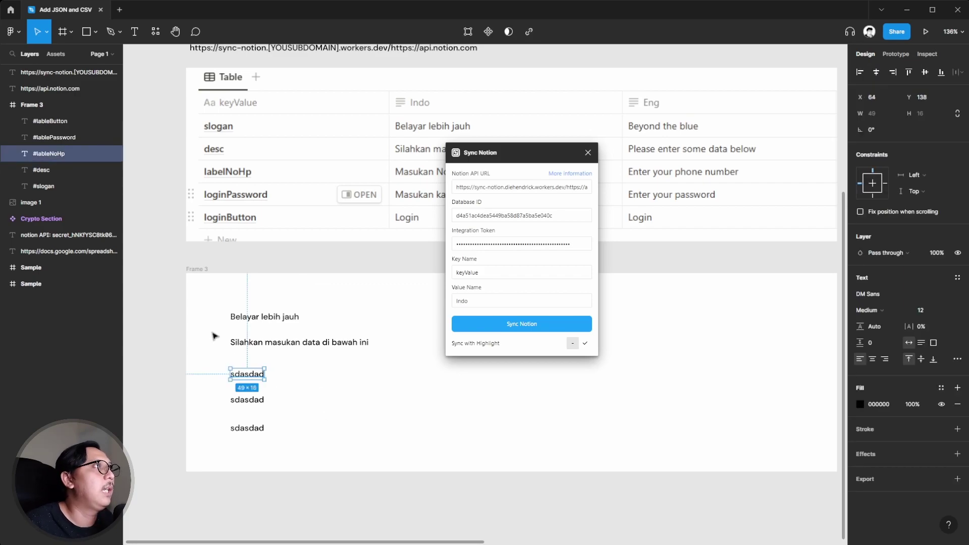
pyautogui.doubleClick(52, 158)
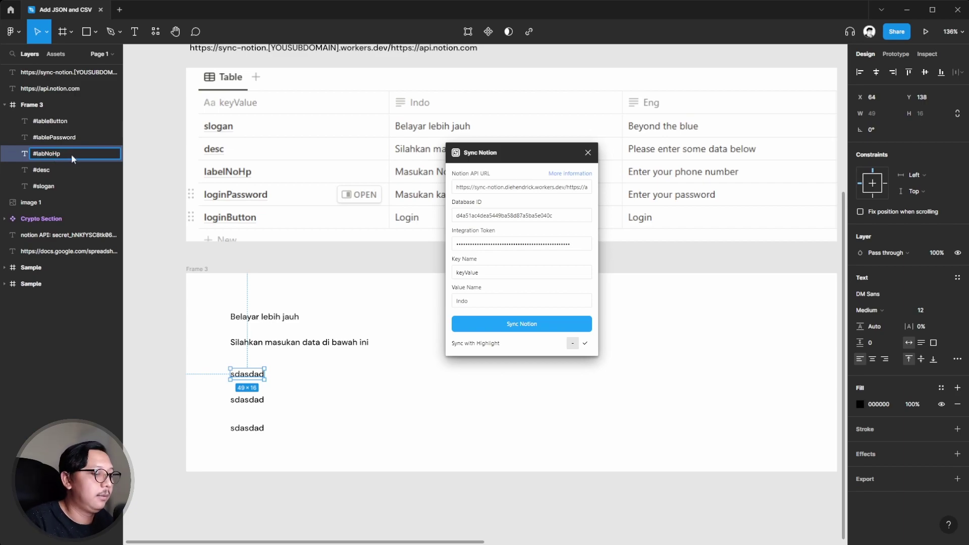
pyautogui.press('Return')
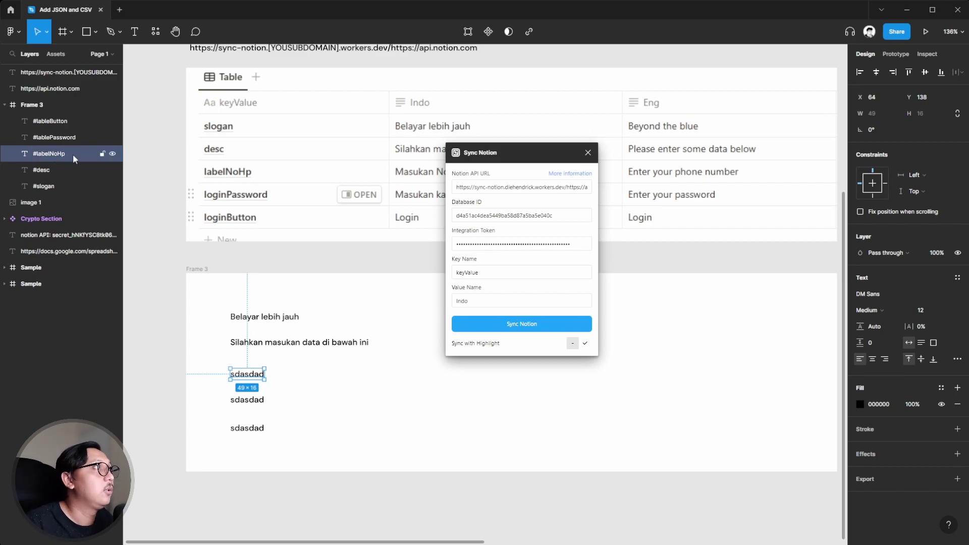
# Step: Rename the #lablePassword text layer in Frame 3 as #loginPassword to match the Notion key
pyautogui.click(46, 138)
pyautogui.doubleClick(46, 137)
pyautogui.click(46, 137)
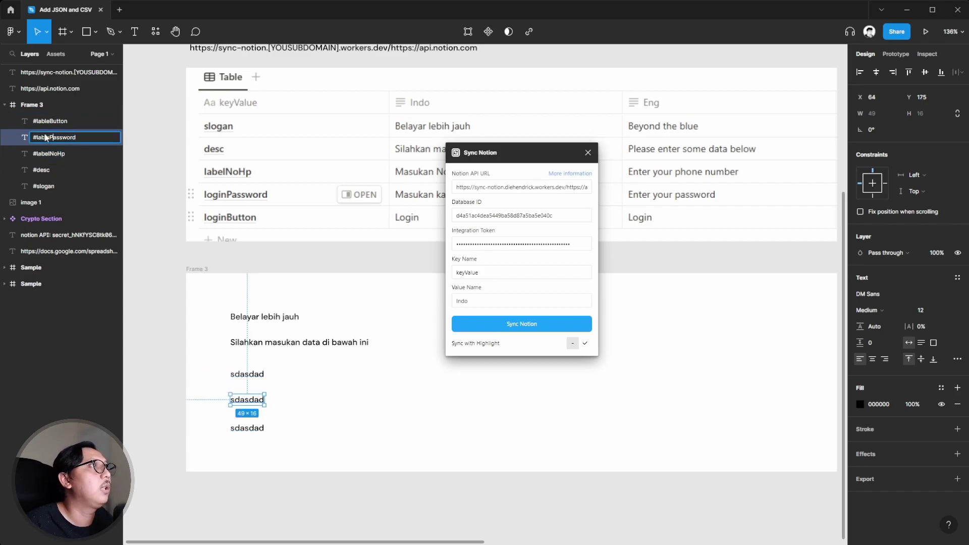
pyautogui.hotkey('ctrl', 'a')
pyautogui.write('#laginPassword')
pyautogui.press('Return')
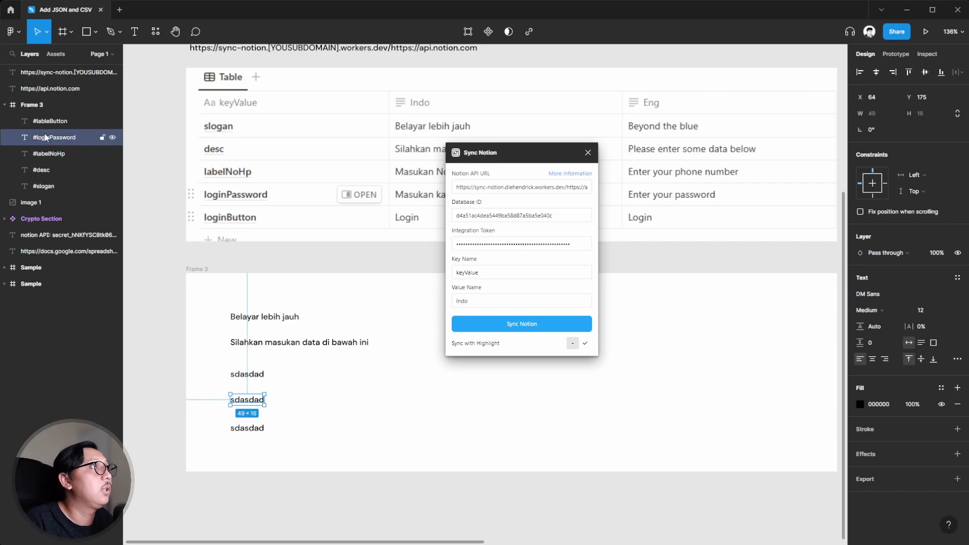
# Step: Rename the #lableButton text layer in Frame 3 as #loginButton and sync the frame's texts from Notion with nothing selected
pyautogui.click(47, 124)
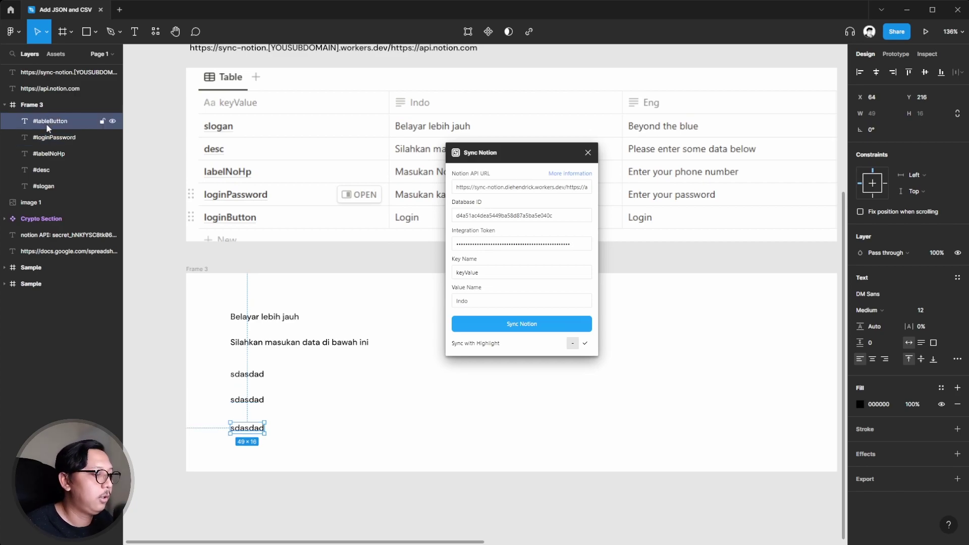
pyautogui.doubleClick(47, 121)
pyautogui.write('#')
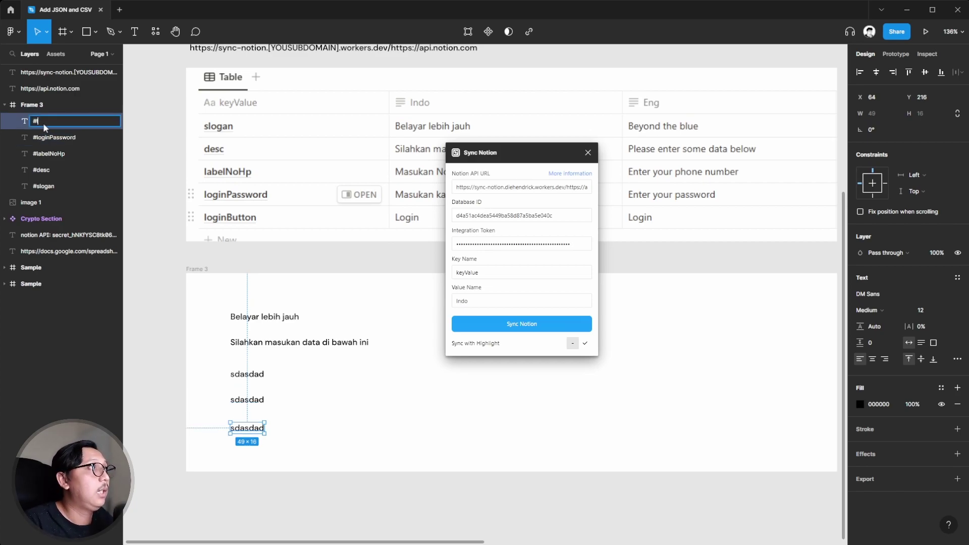
pyautogui.write('loginButton')
pyautogui.press('Return')
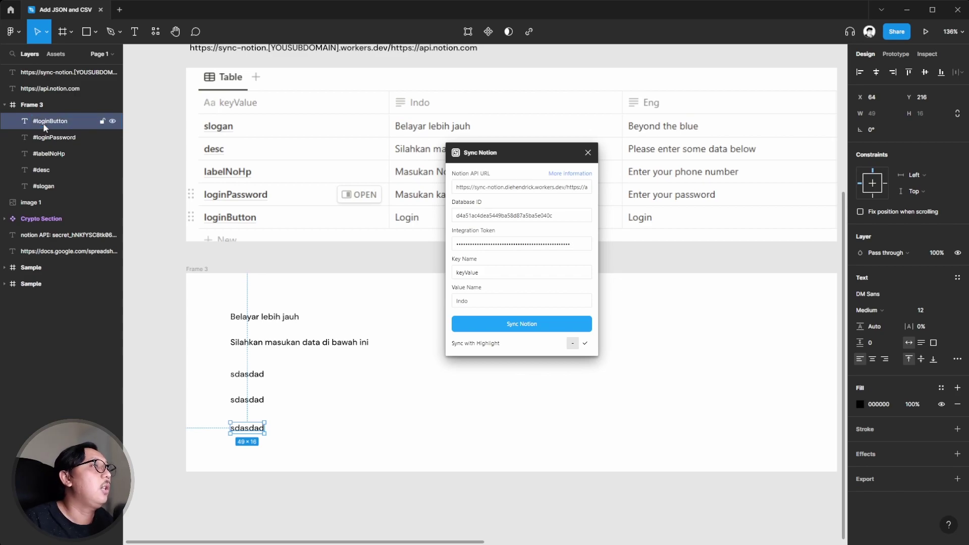
pyautogui.click(399, 382)
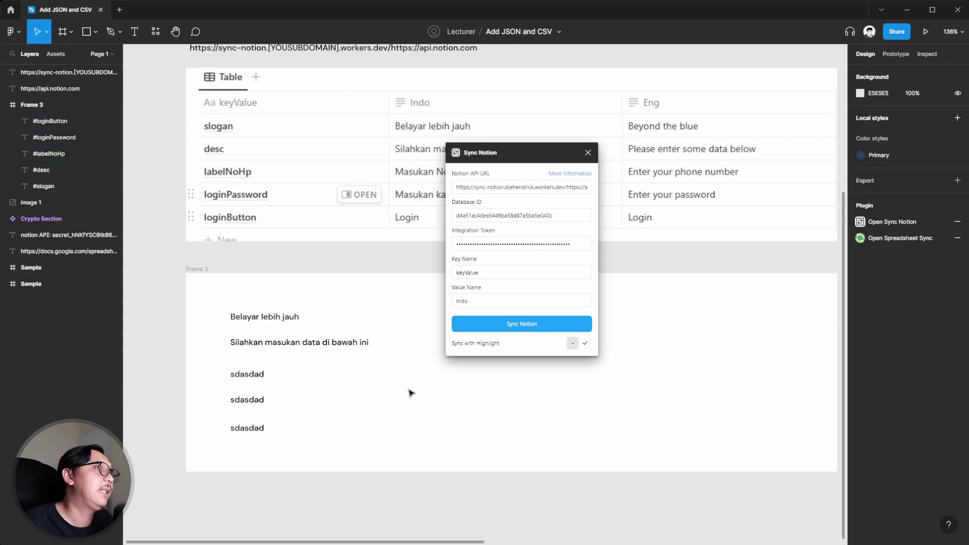
pyautogui.click(526, 328)
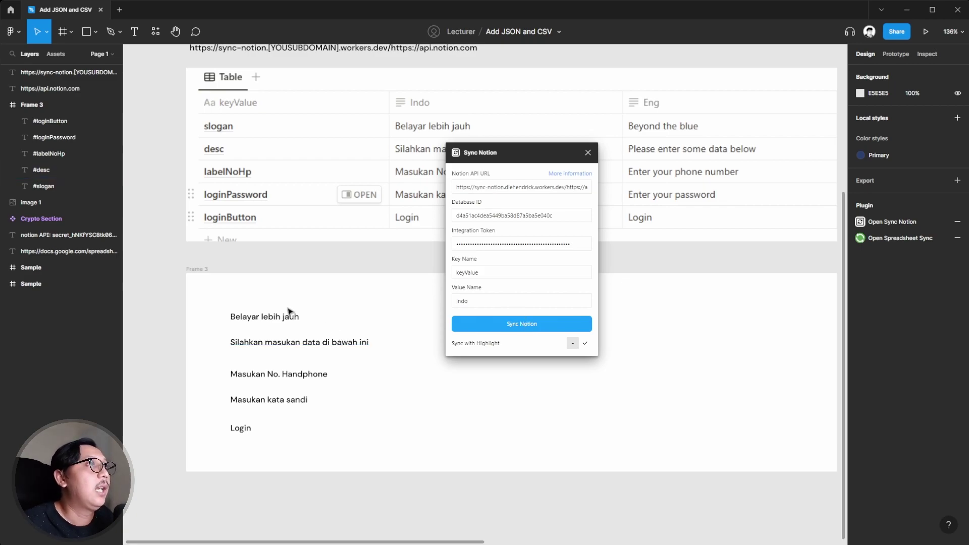
# Step: Duplicate Frame 3's five text layers as a second column at about X 324 and move the Sync Notion window clear of it
pyautogui.moveTo(228, 301); pyautogui.dragTo(381, 462)
pyautogui.keyDown('alt'); pyautogui.moveTo(290, 377); pyautogui.dragTo(468, 379); pyautogui.keyUp('alt')
pyautogui.moveTo(517, 157); pyautogui.dragTo(691, 180)
# Step: Set the Sync Notion value name to Eng, move the window off the table's Eng column, and sync with nothing selected
pyautogui.doubleClick(649, 324)
pyautogui.write('Eng')
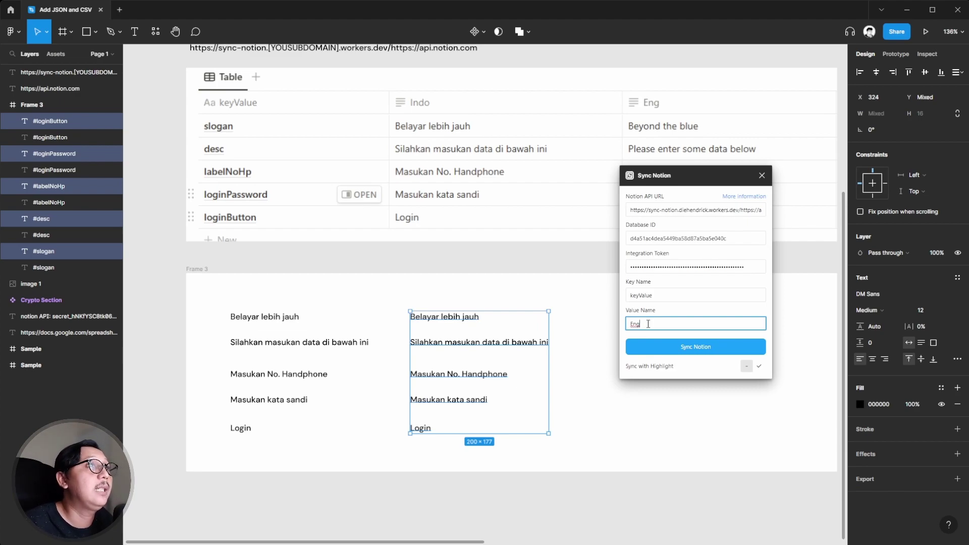
pyautogui.click(591, 363)
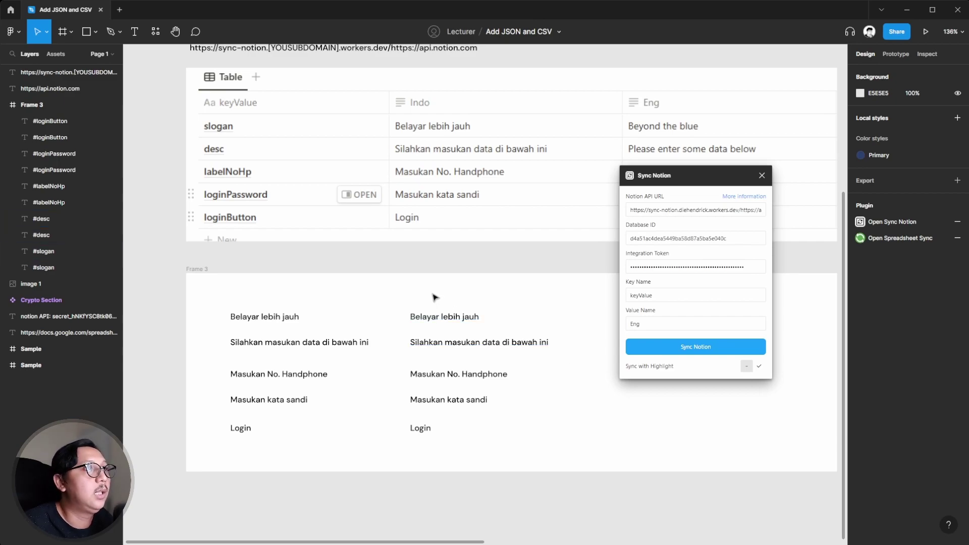
pyautogui.moveTo(668, 172); pyautogui.dragTo(656, 289)
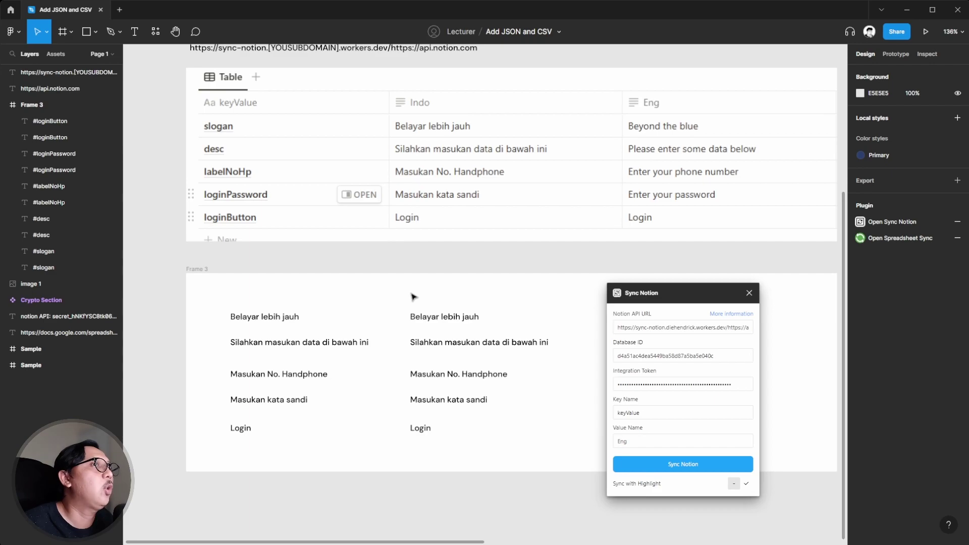
pyautogui.click(644, 462)
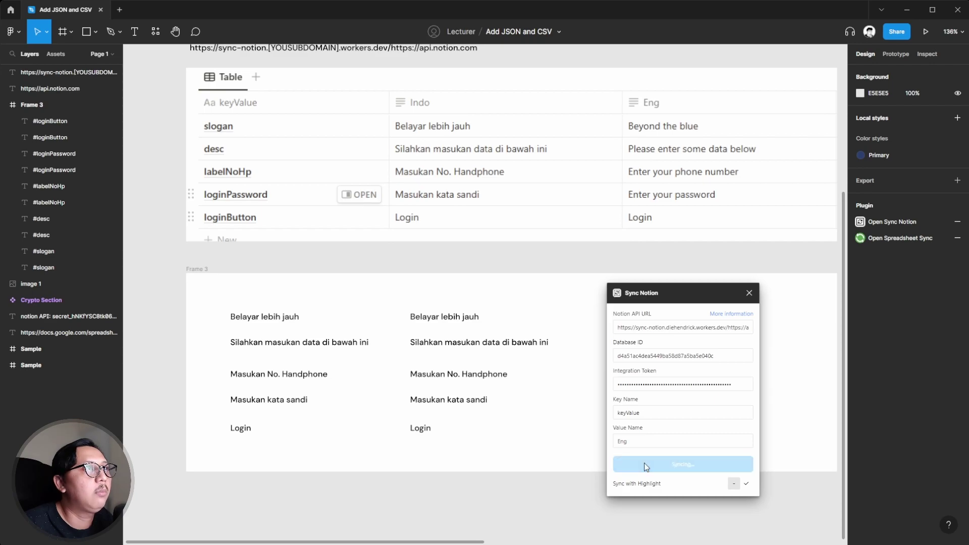